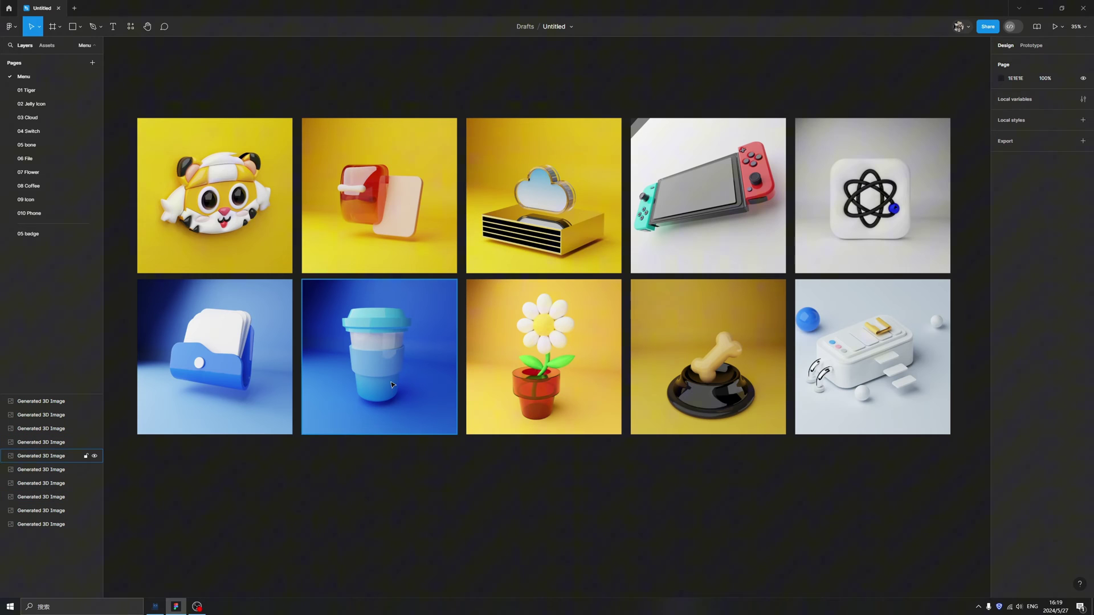
# Open the 01 Tiger page and select all the vector shapes of the tiger face
pyautogui.click(53, 89)
pyautogui.scroll(10, 579, 262)
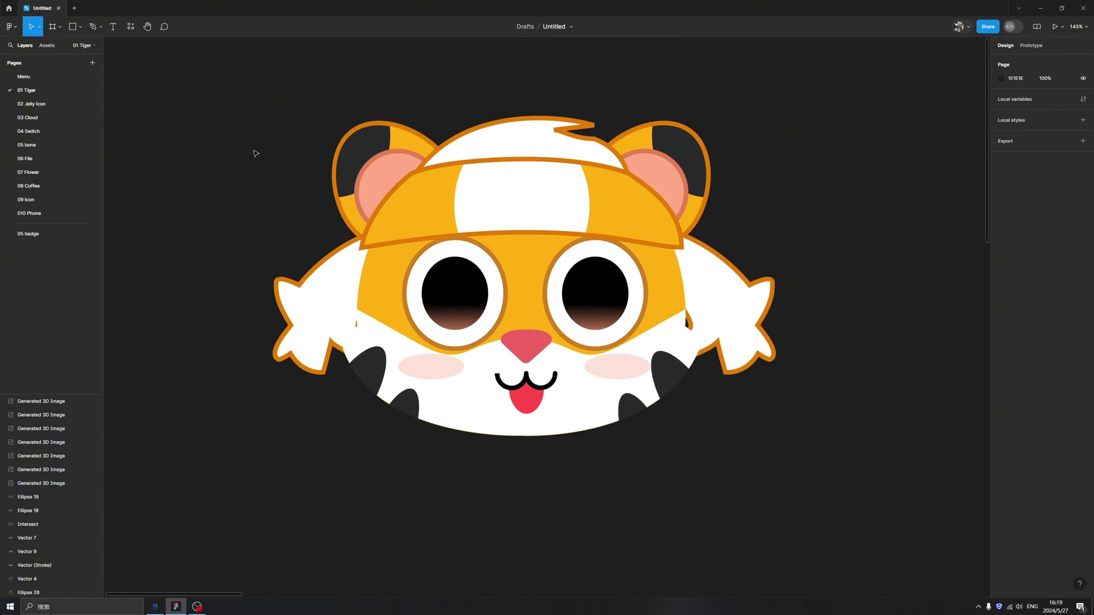
pyautogui.moveTo(222, 94); pyautogui.dragTo(298, 139)
pyautogui.moveTo(195, 69); pyautogui.dragTo(837, 472)
pyautogui.click(671, 459)
pyautogui.click(100, 27)
pyautogui.click(242, 162)
pyautogui.moveTo(198, 66); pyautogui.dragTo(947, 570)
# Look through the recent and saved plugins in the plugin manager
pyautogui.click(10, 27)
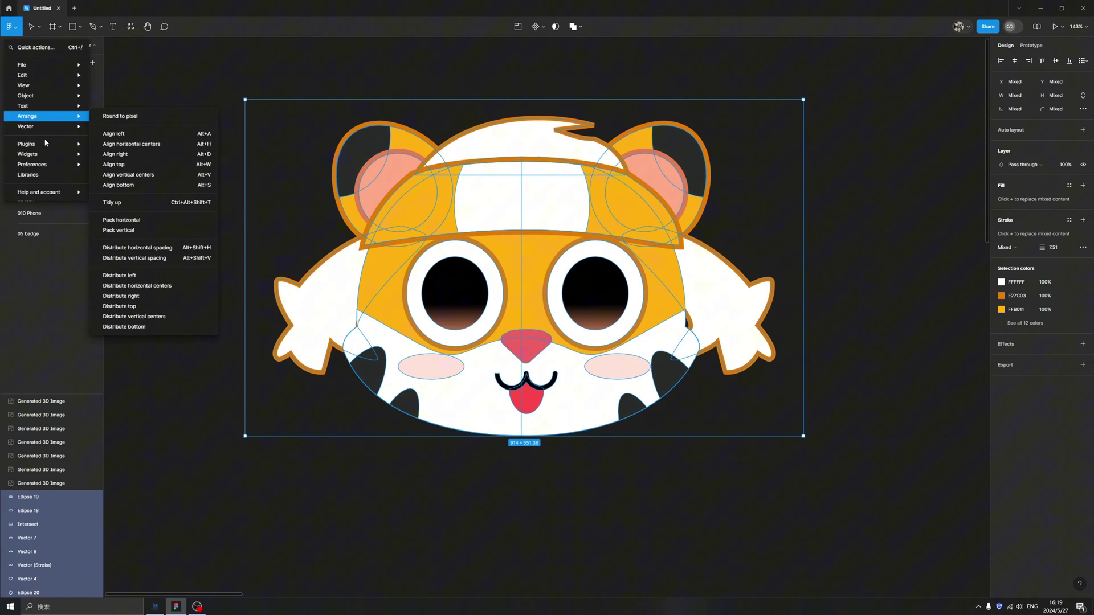
pyautogui.moveTo(69, 144)
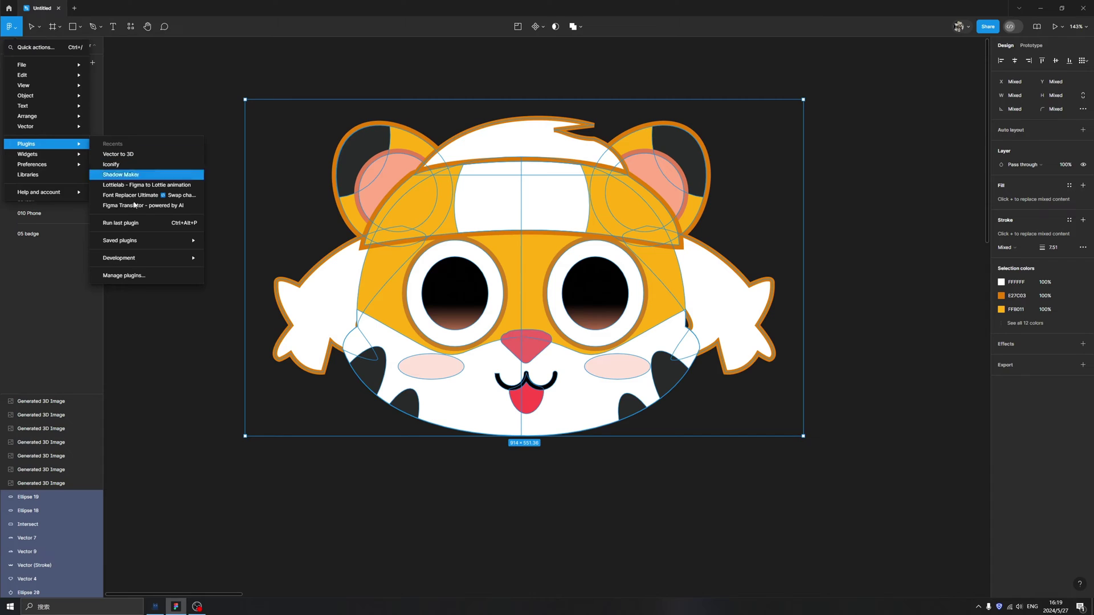
pyautogui.click(116, 276)
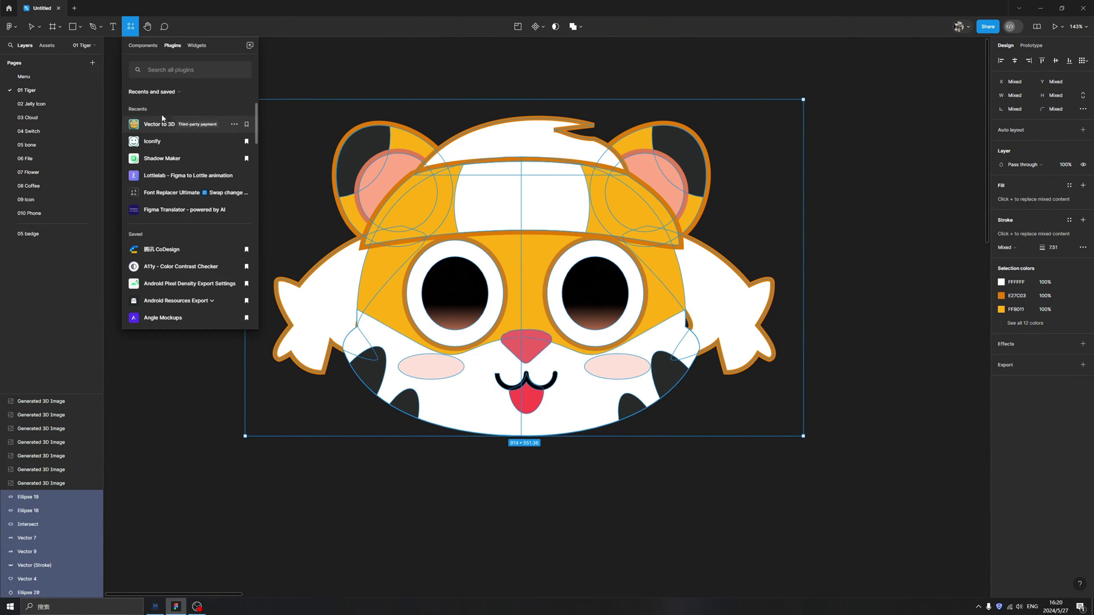
pyautogui.click(279, 57)
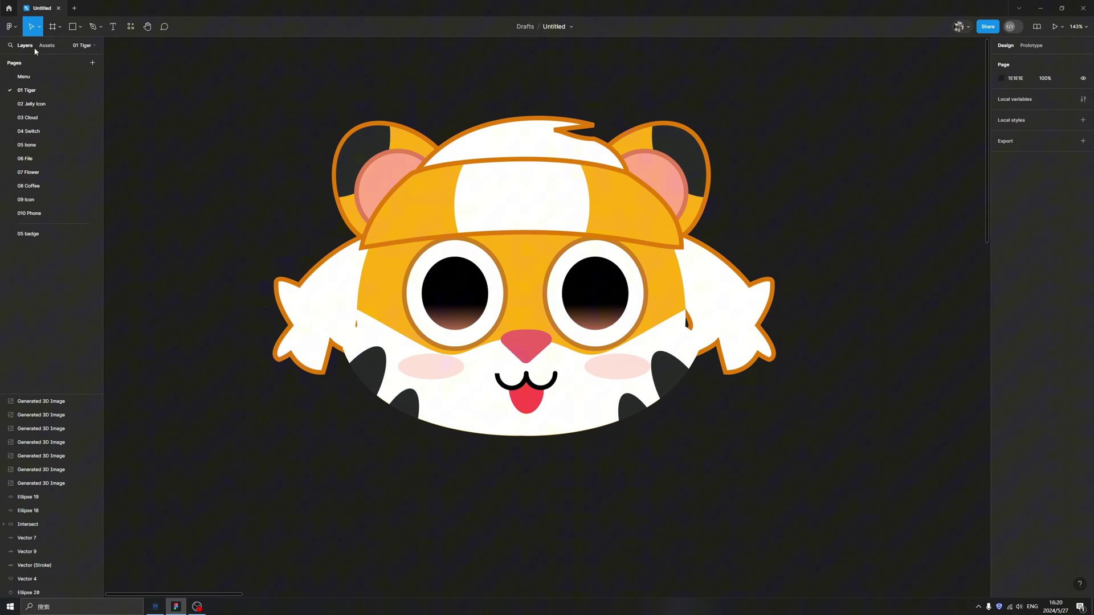
# Select the whole tiger face again and load it into the Vector to 3D plugin
pyautogui.moveTo(201, 63); pyautogui.dragTo(858, 474)
pyautogui.click(18, 26)
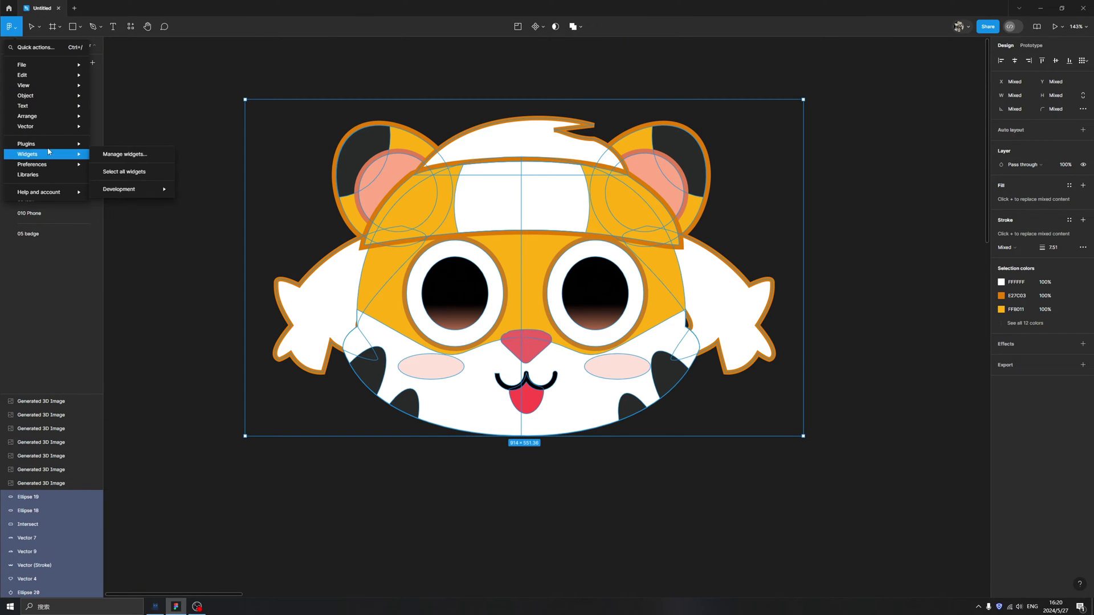
pyautogui.click(128, 153)
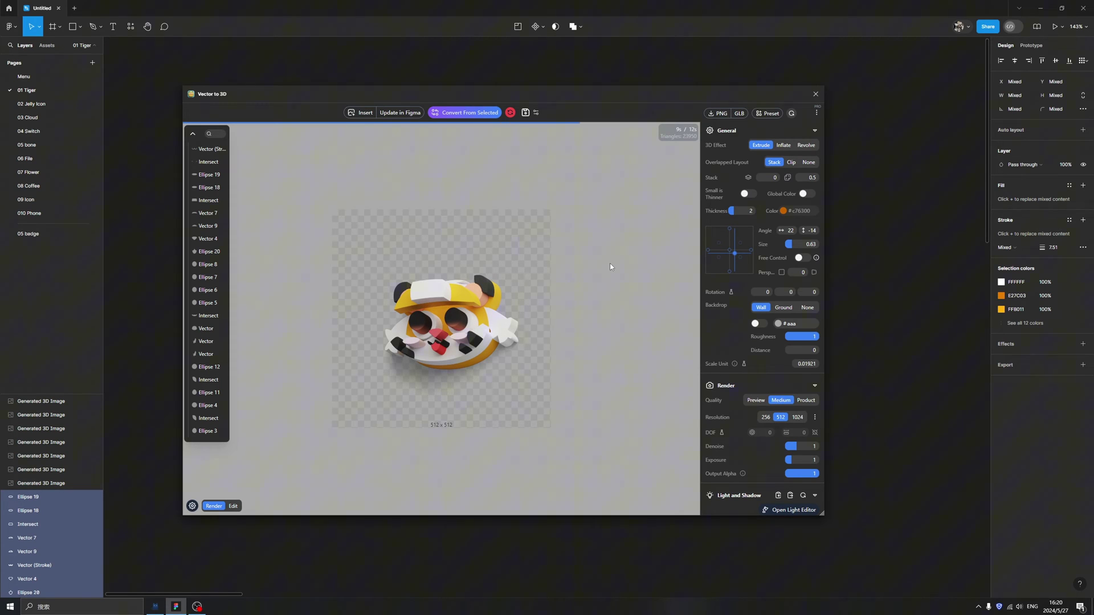
# Set the tiger's 3D render to 1024 resolution and Product quality
pyautogui.moveTo(544, 92); pyautogui.dragTo(573, 105)
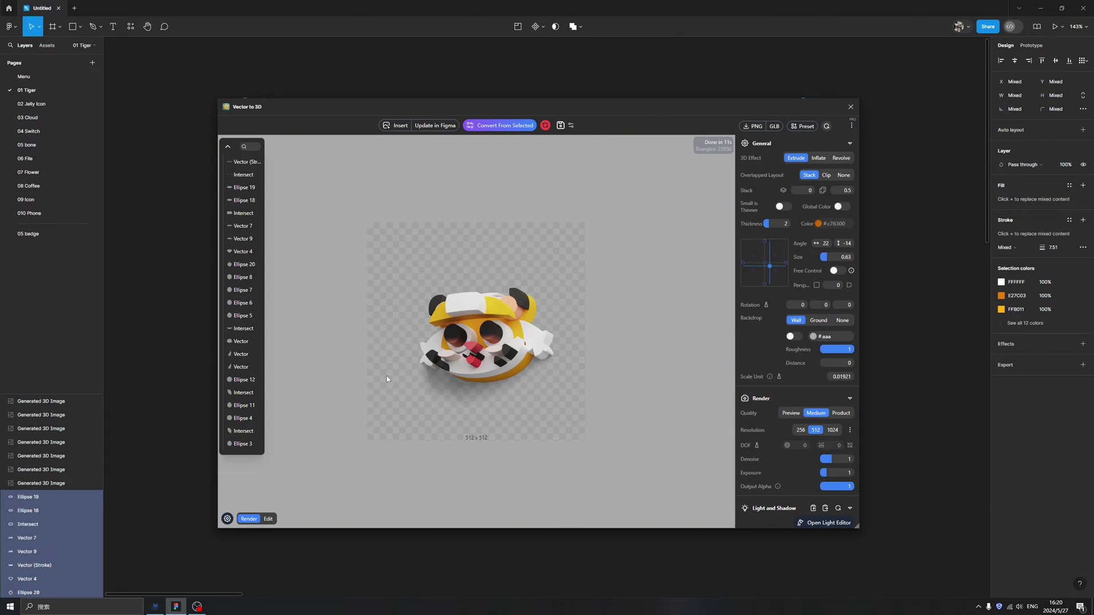
pyautogui.moveTo(405, 373); pyautogui.dragTo(511, 350)
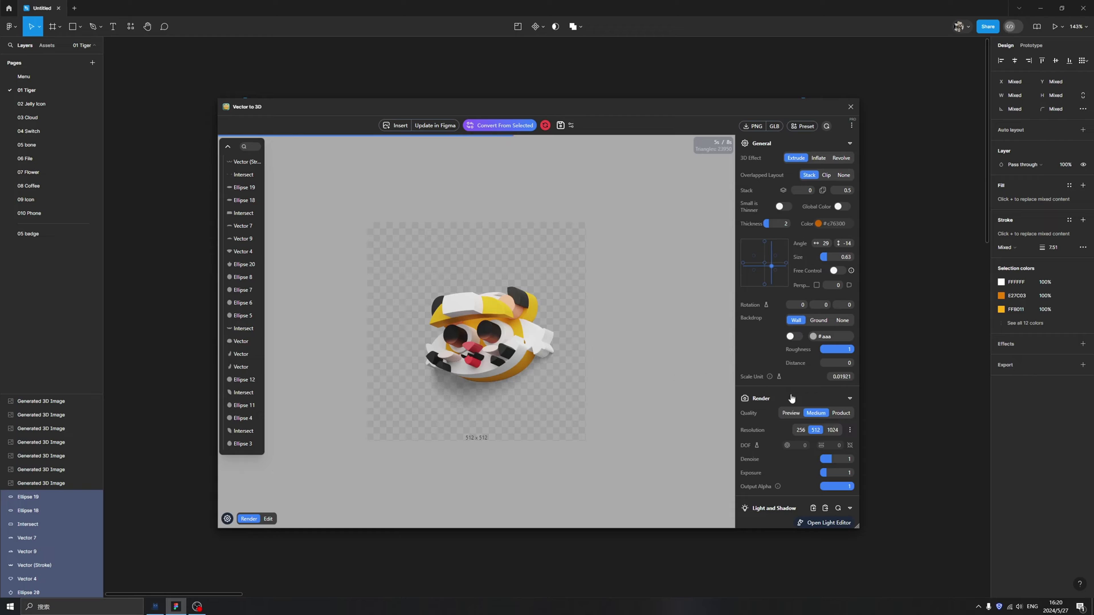
pyautogui.click(833, 432)
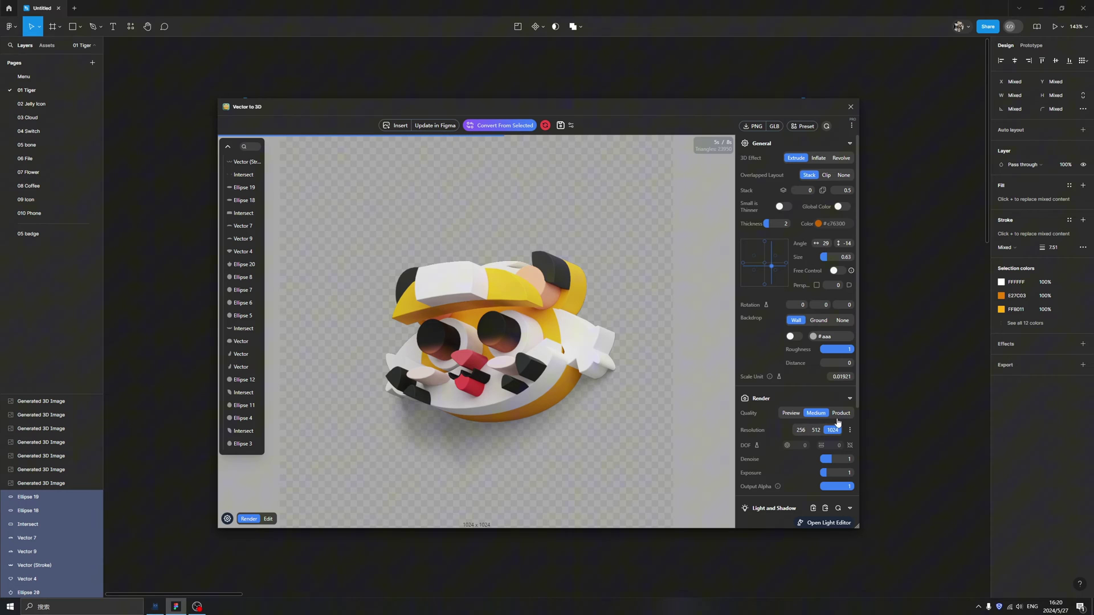
pyautogui.click(841, 413)
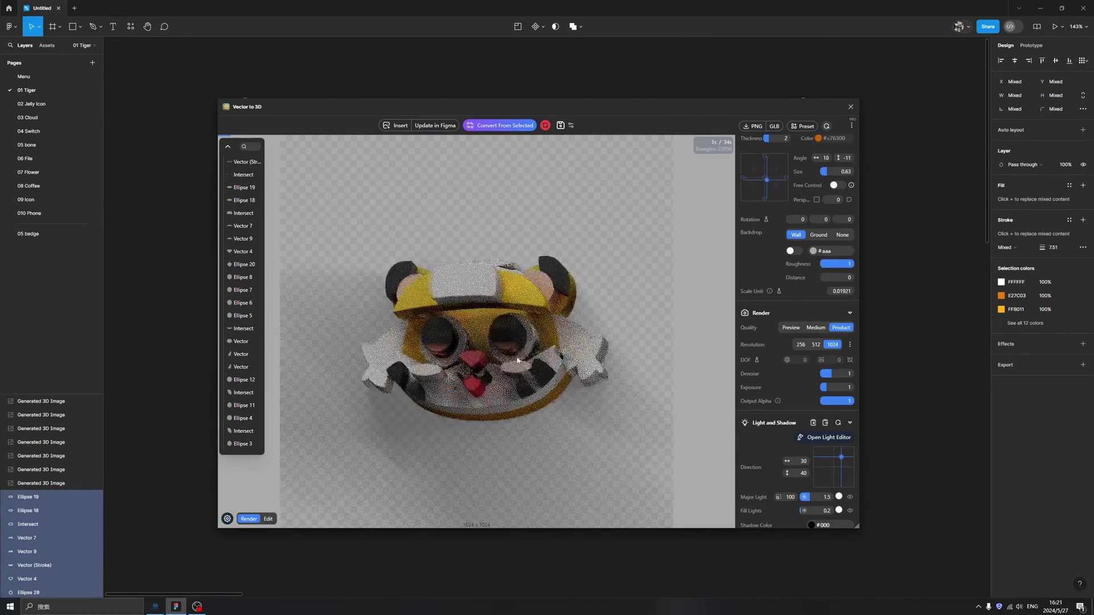
# Examine the extruded tiger from several angles and review its general, render, and light and shadow settings
pyautogui.moveTo(520, 359); pyautogui.dragTo(497, 344)
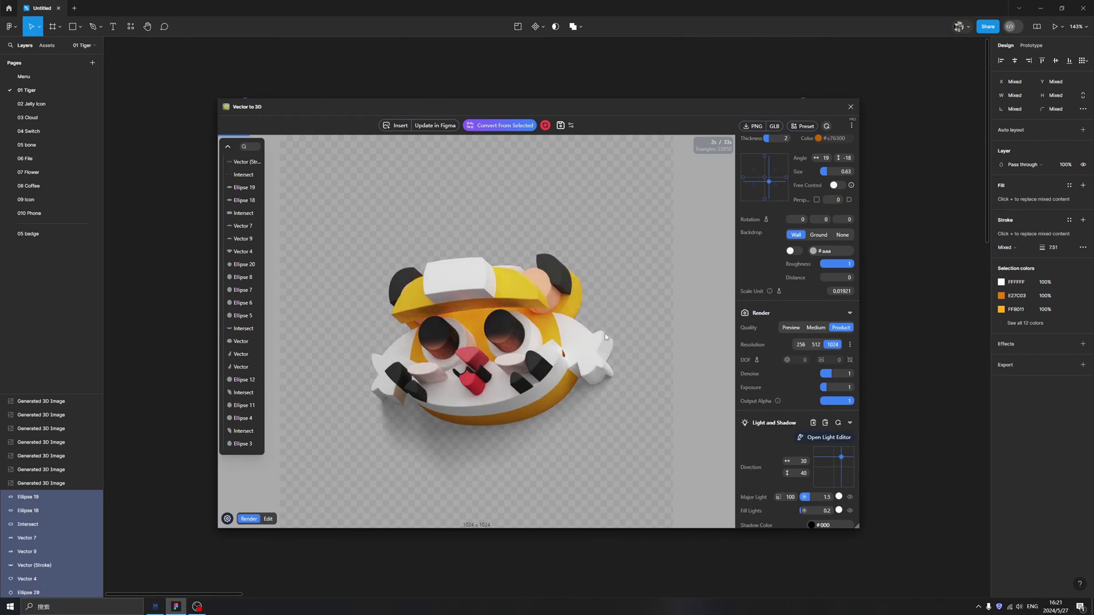
pyautogui.moveTo(620, 353); pyautogui.dragTo(462, 297)
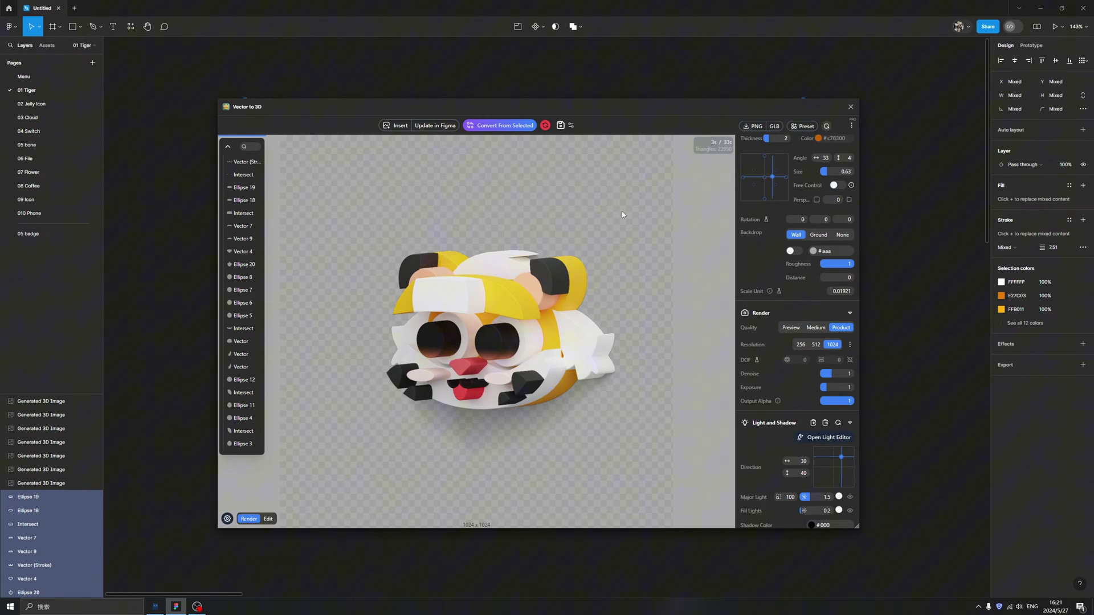
pyautogui.moveTo(647, 197); pyautogui.dragTo(641, 198)
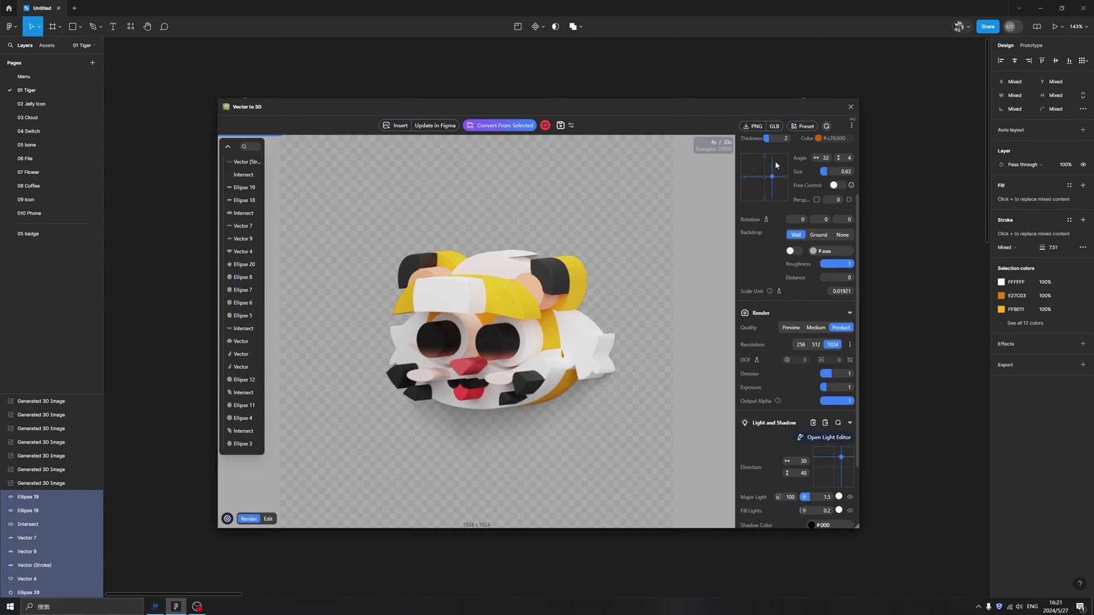
pyautogui.click(453, 293)
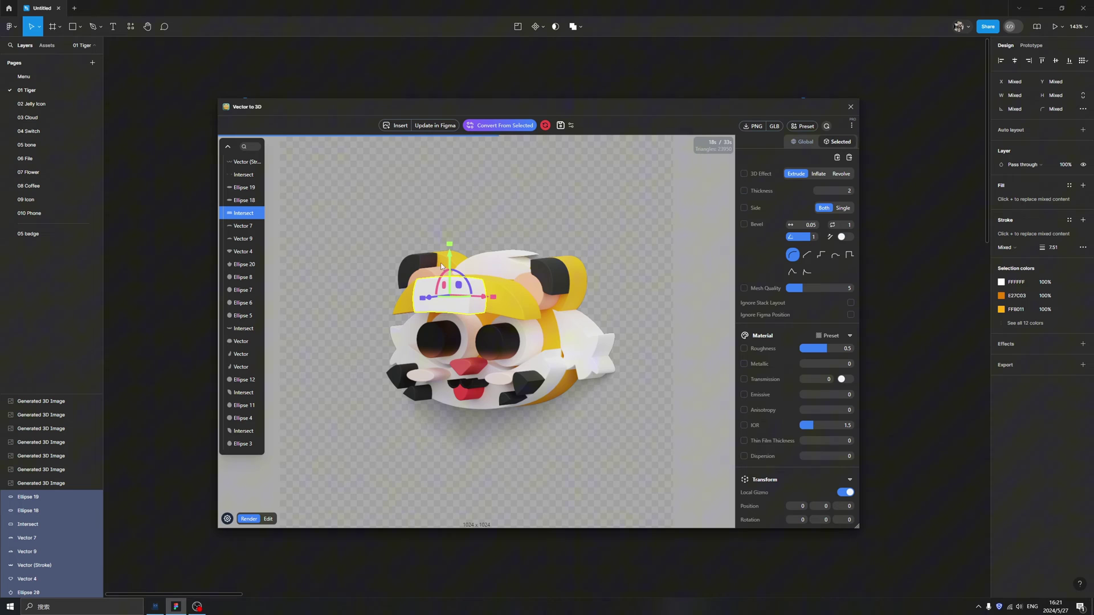
pyautogui.click(607, 279)
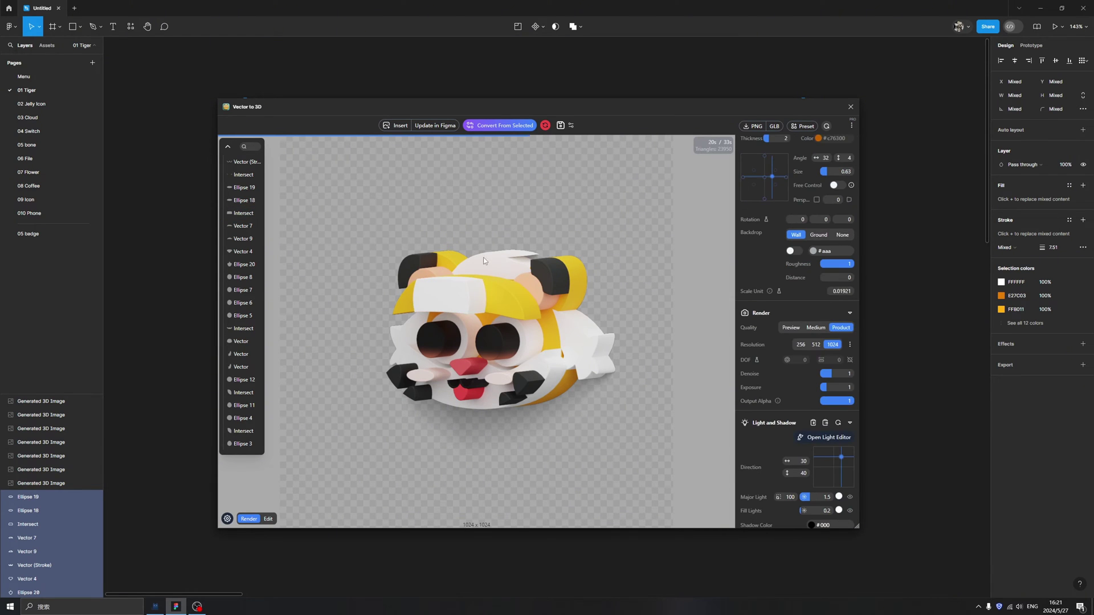
pyautogui.moveTo(452, 207); pyautogui.dragTo(457, 207)
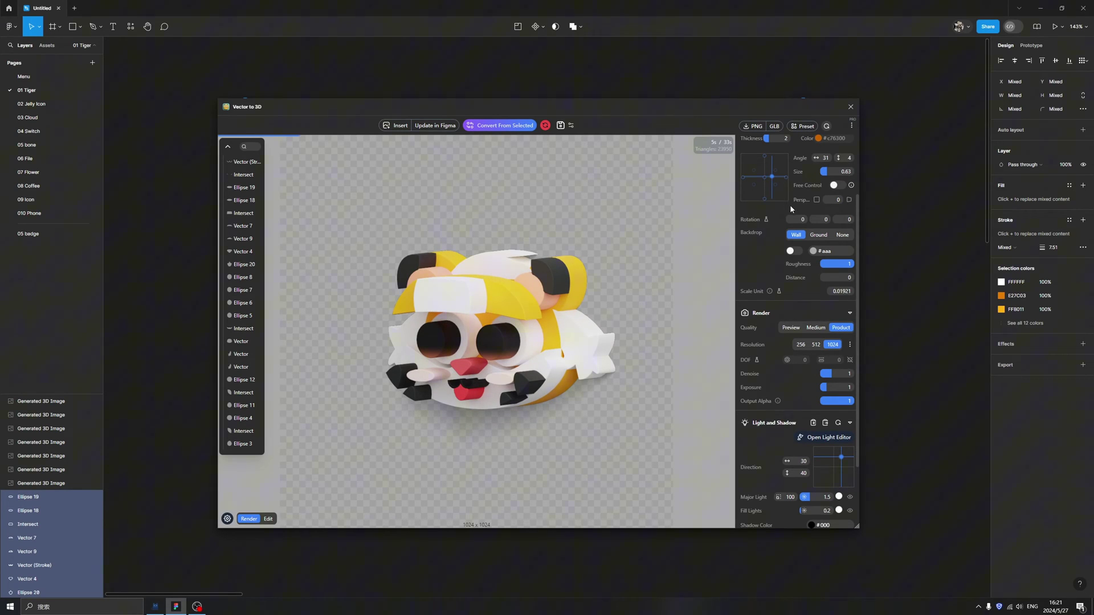
pyautogui.scroll(2, 812, 205)
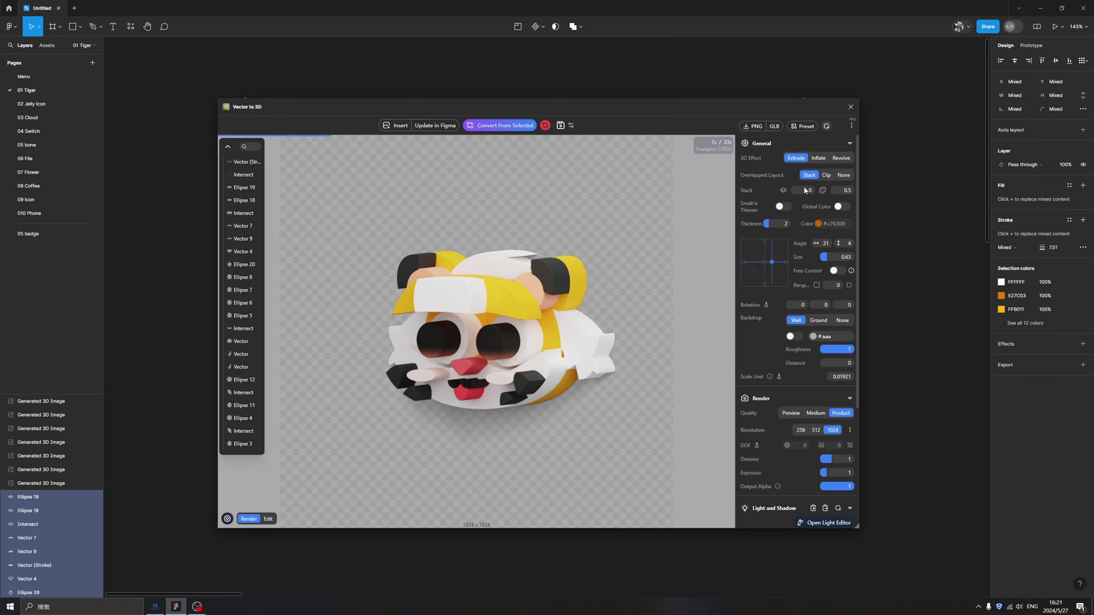
pyautogui.scroll(-4, 802, 254)
pyautogui.scroll(4, 783, 249)
pyautogui.moveTo(483, 307); pyautogui.dragTo(528, 314)
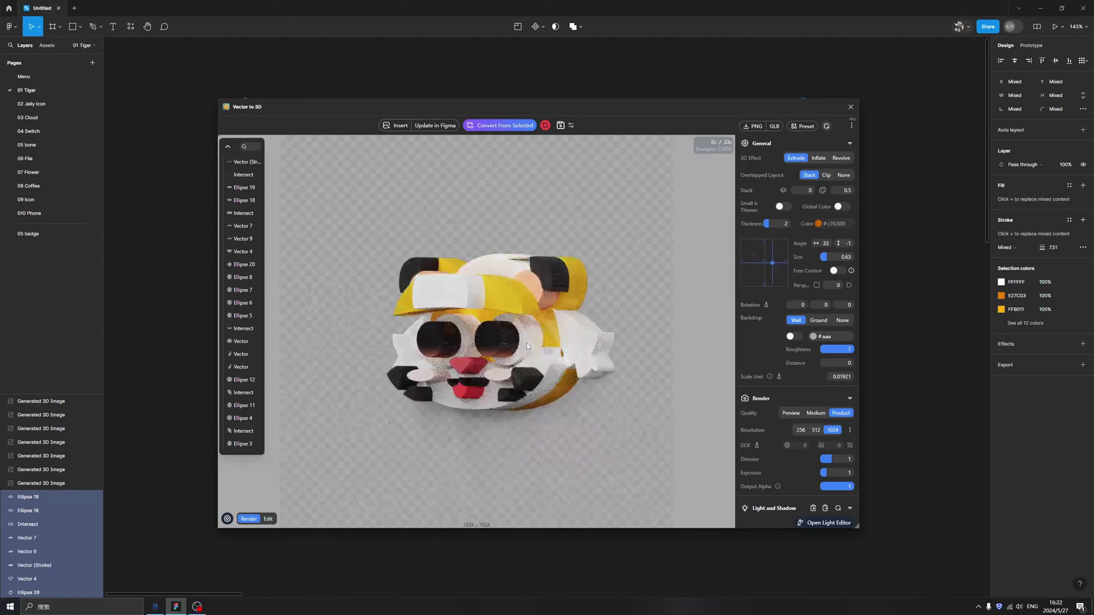
# Try the Inflate and Revolve 3D effects on the tiger and inspect the revolved shape from different angles
pyautogui.click(820, 162)
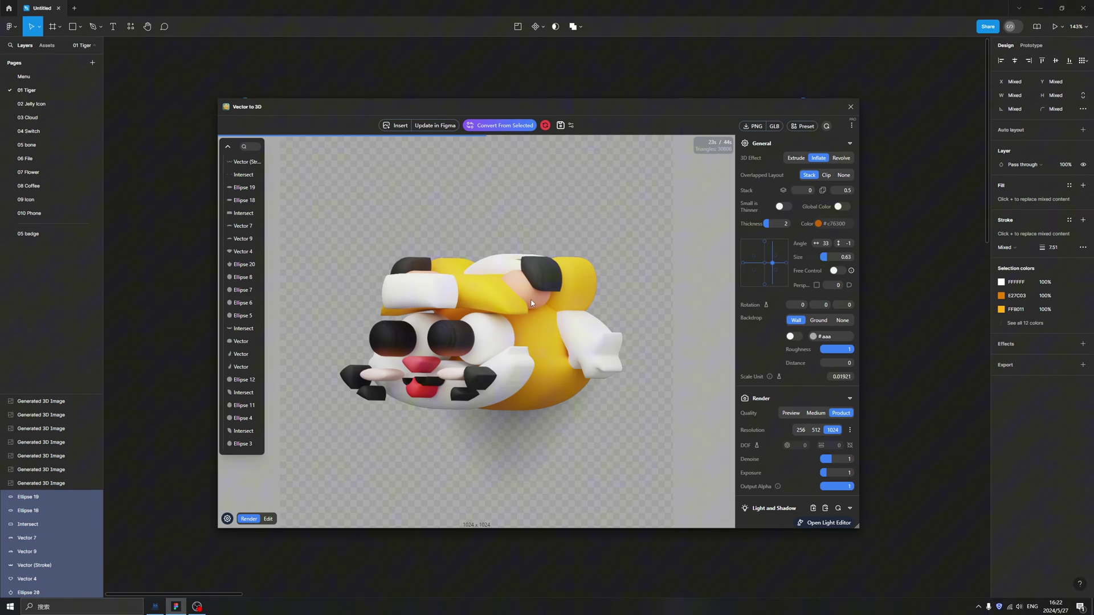
pyautogui.click(840, 159)
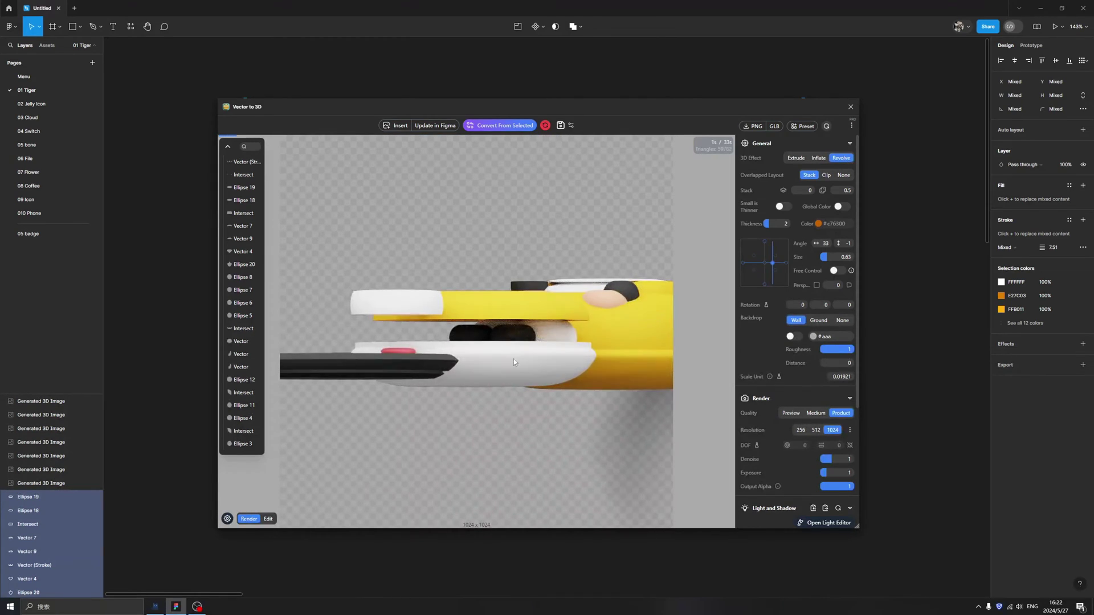
pyautogui.moveTo(546, 351); pyautogui.dragTo(555, 297)
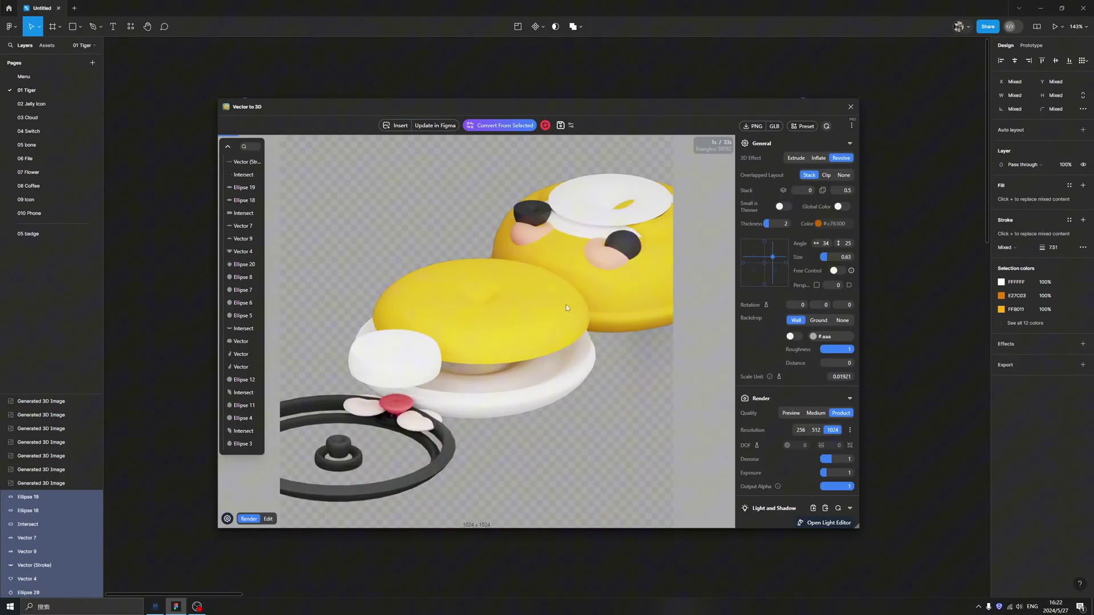
pyautogui.moveTo(543, 434); pyautogui.dragTo(454, 334)
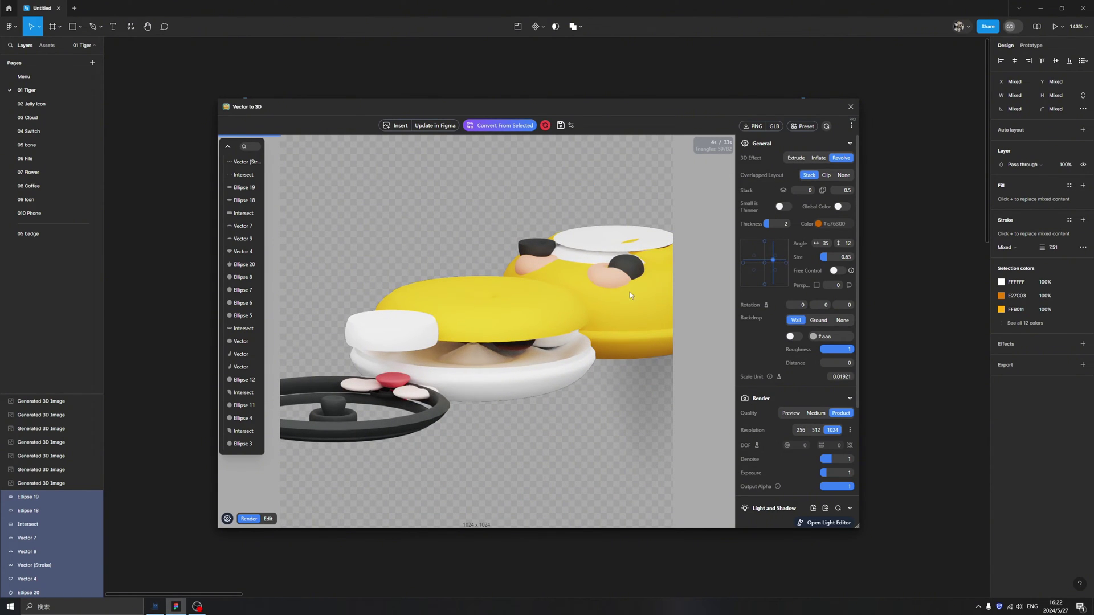
pyautogui.moveTo(556, 300); pyautogui.dragTo(538, 346)
# Apply the Inflate 3D effect to the tiger with the overlapped layout set to Clip
pyautogui.click(818, 158)
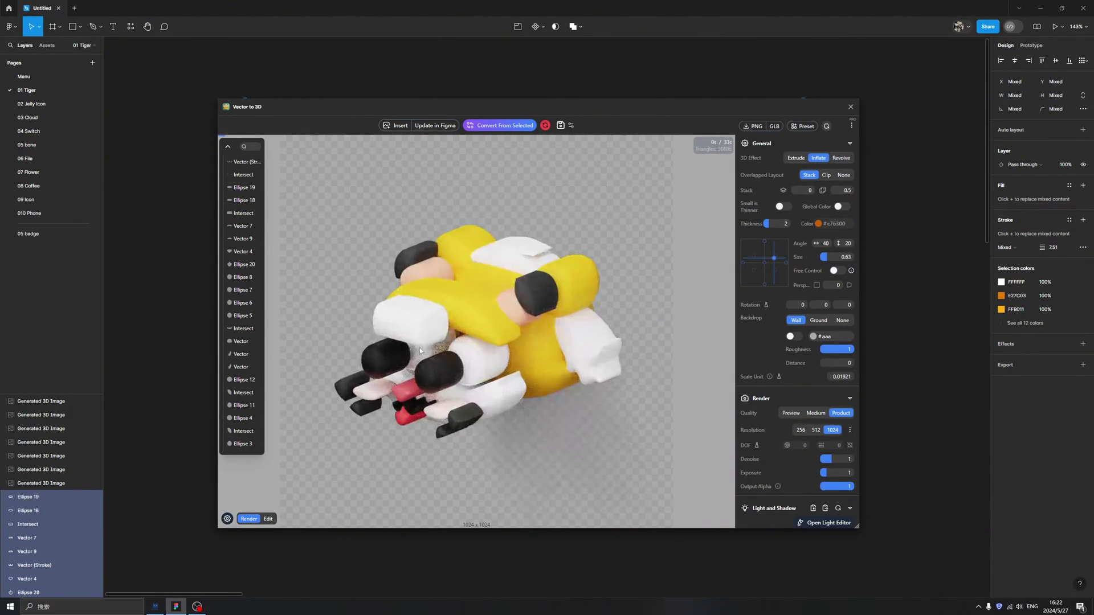
pyautogui.click(826, 175)
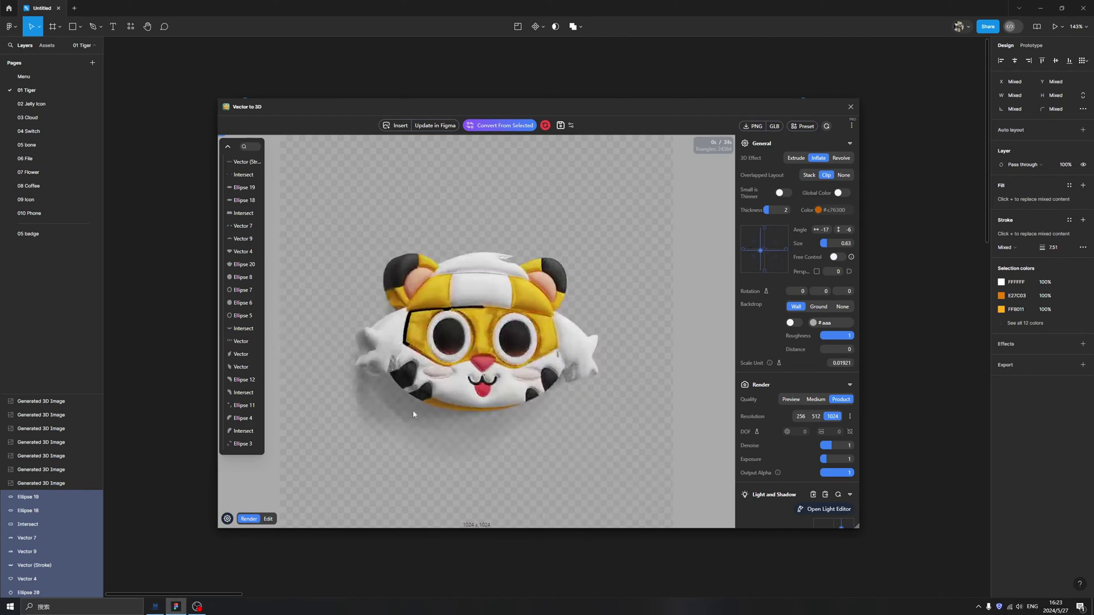
pyautogui.moveTo(432, 404); pyautogui.dragTo(501, 385)
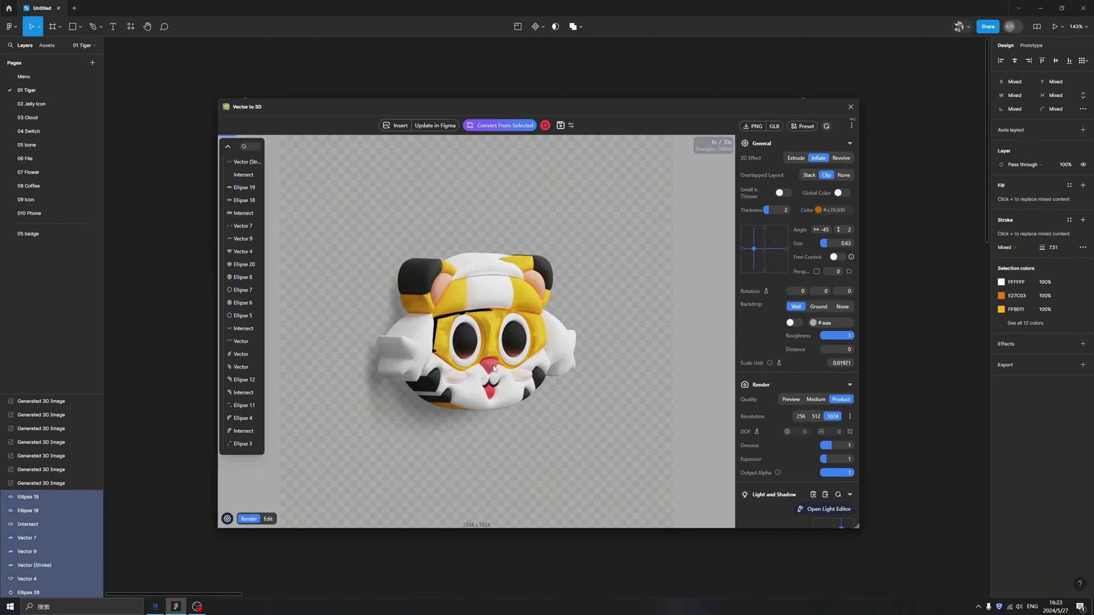
# Pull the tiger's nose (Vector 4) forward along its depth axis to a position of 0.97
pyautogui.click(493, 368)
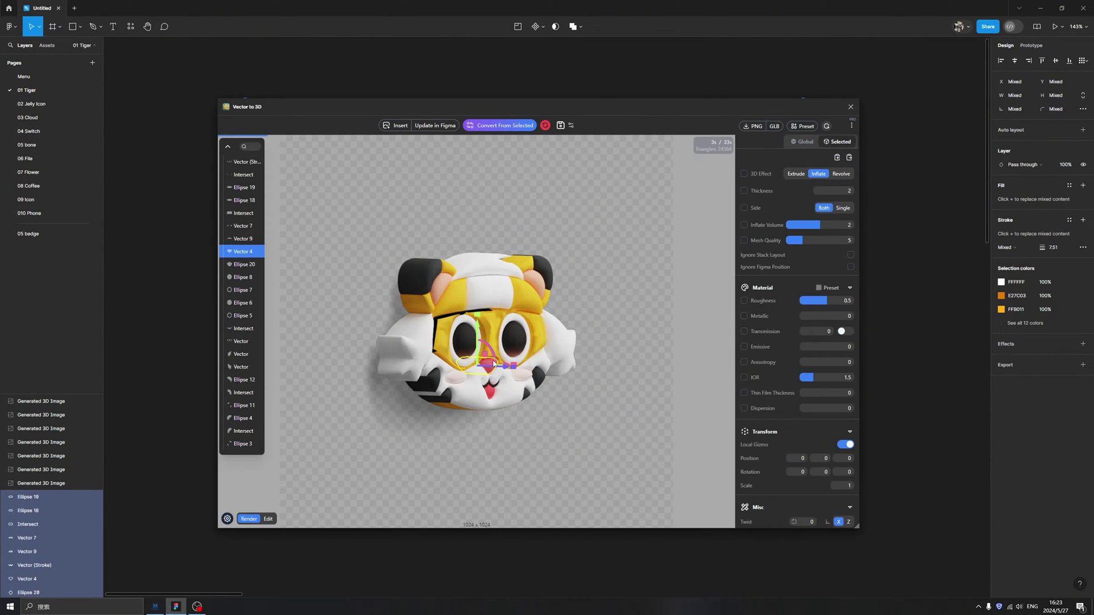
pyautogui.moveTo(491, 387); pyautogui.dragTo(493, 335)
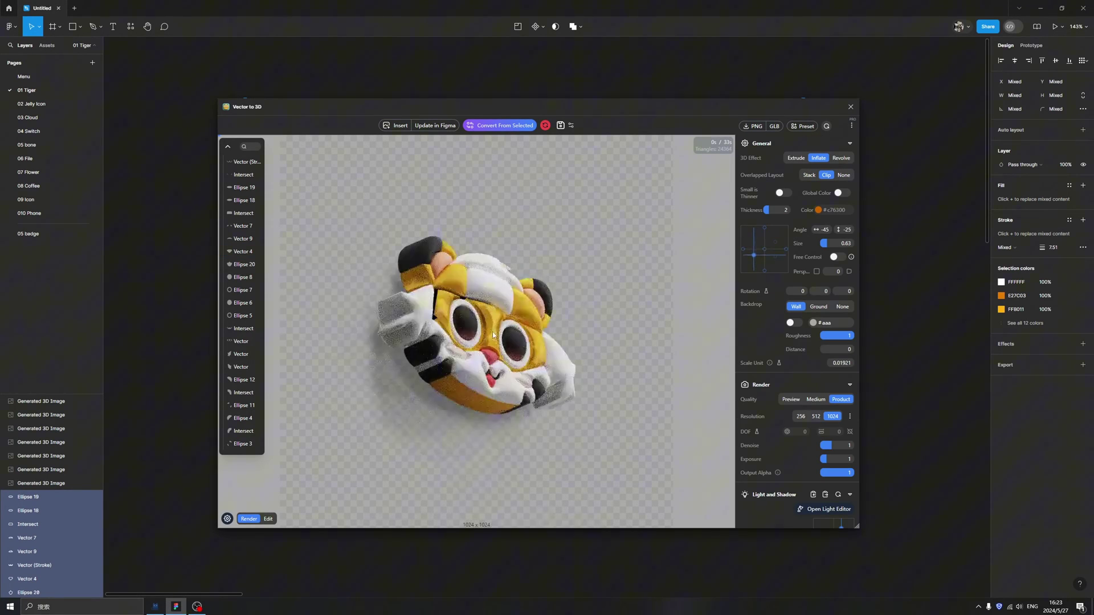
pyautogui.click(506, 362)
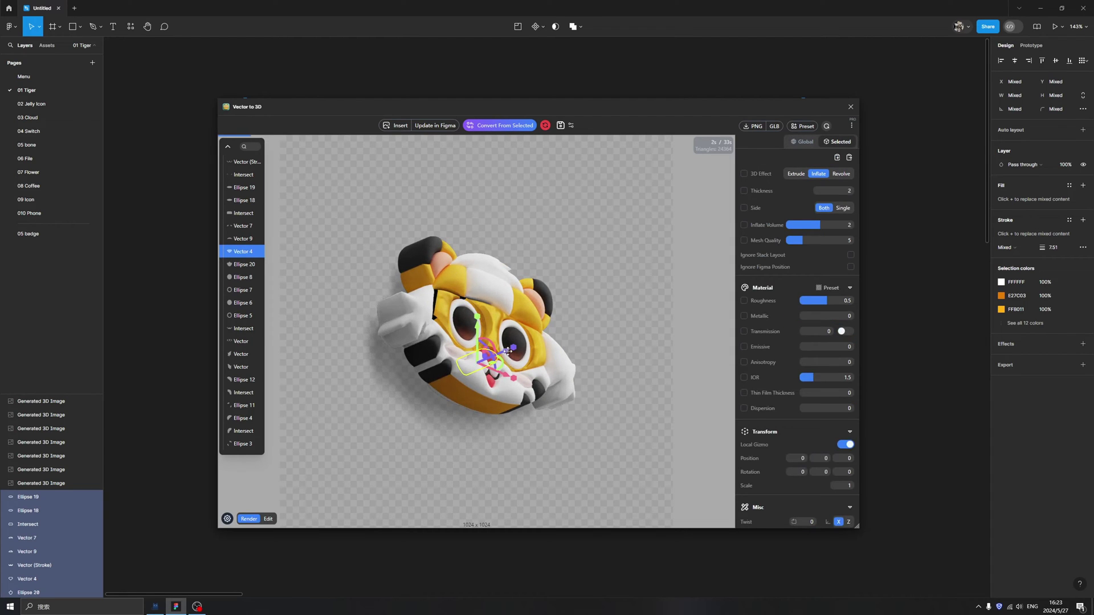
pyautogui.moveTo(507, 351); pyautogui.dragTo(518, 343)
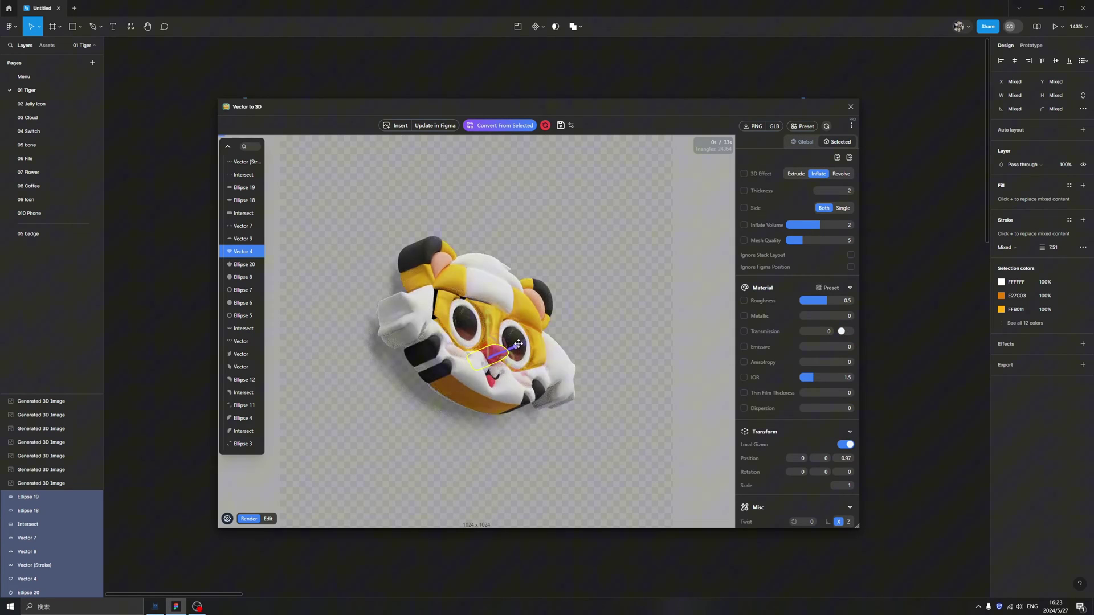
# Pull both pupils (Ellipse 6 and Ellipse 8) forward out of the eyes along their depth axis, moving Ellipse 6 to 0.7
pyautogui.moveTo(564, 435); pyautogui.dragTo(515, 450)
pyautogui.click(459, 350)
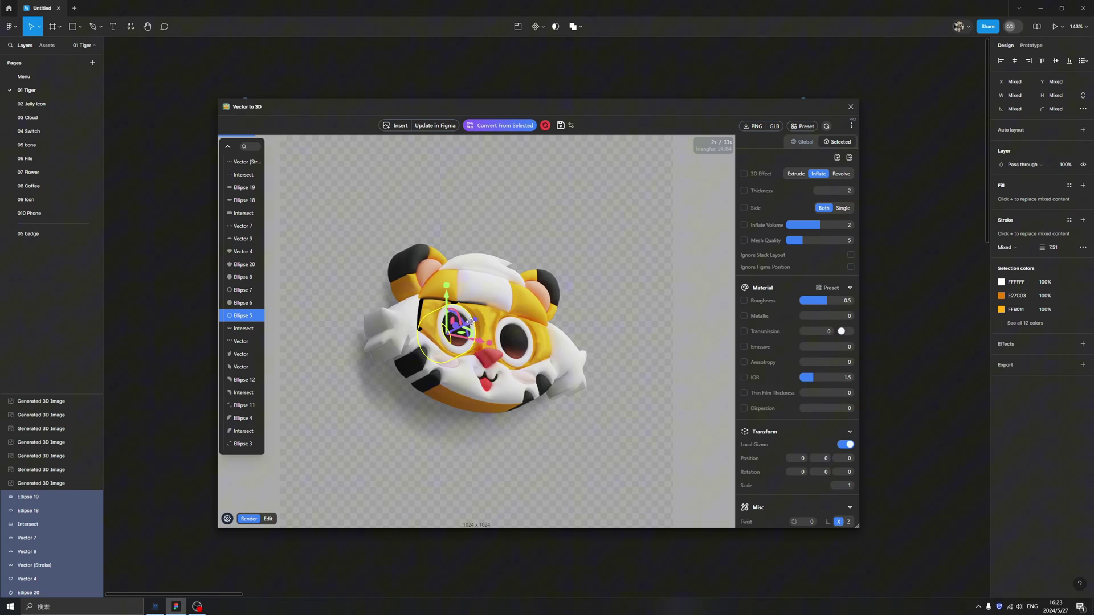
pyautogui.click(525, 340)
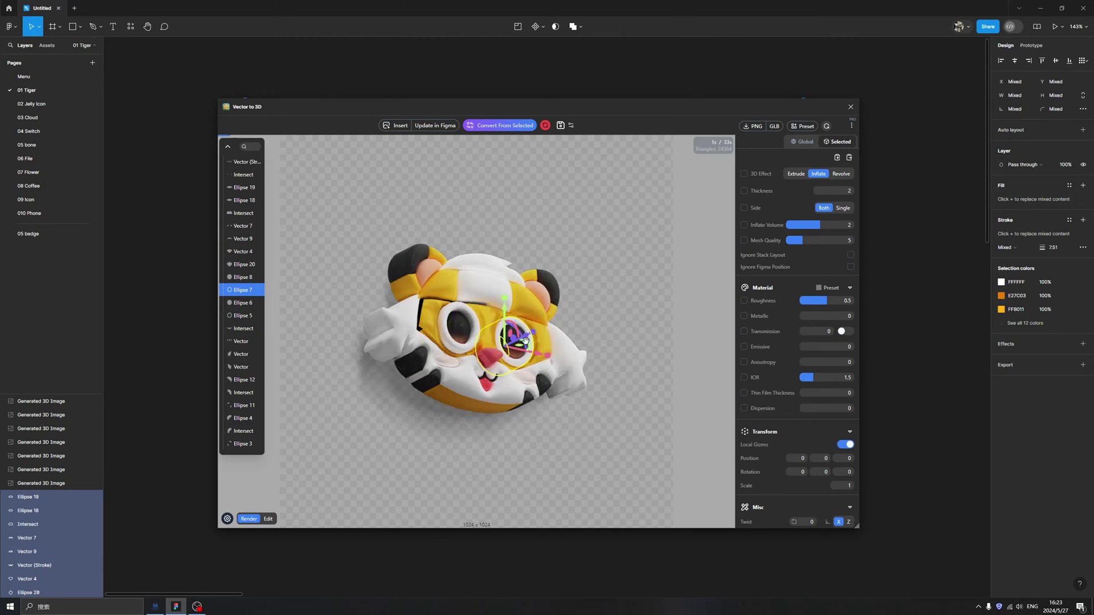
pyautogui.click(470, 322)
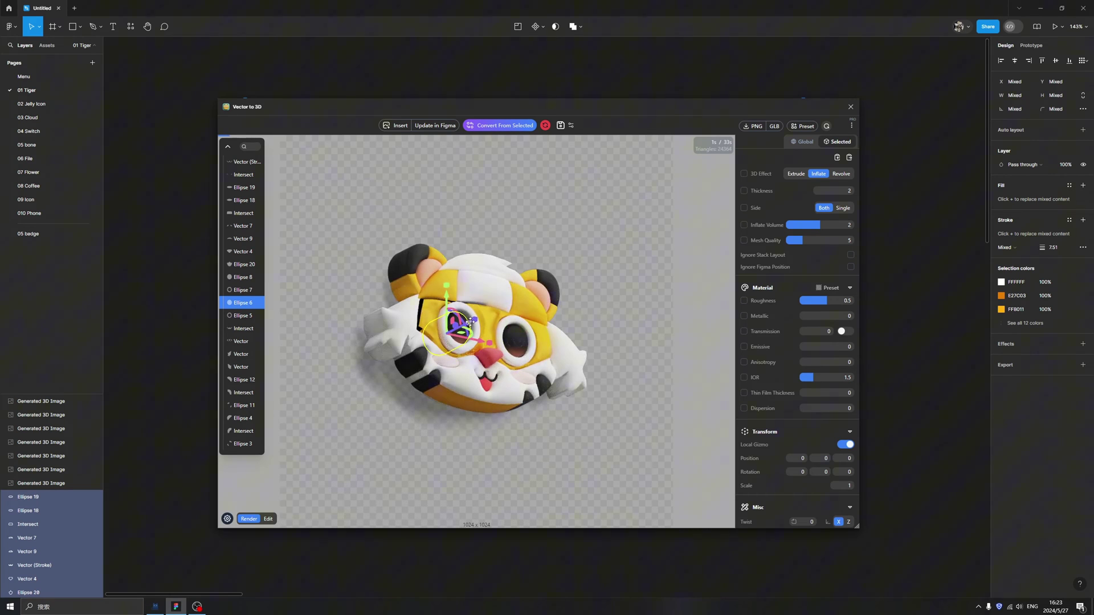
pyautogui.moveTo(470, 322); pyautogui.dragTo(476, 319)
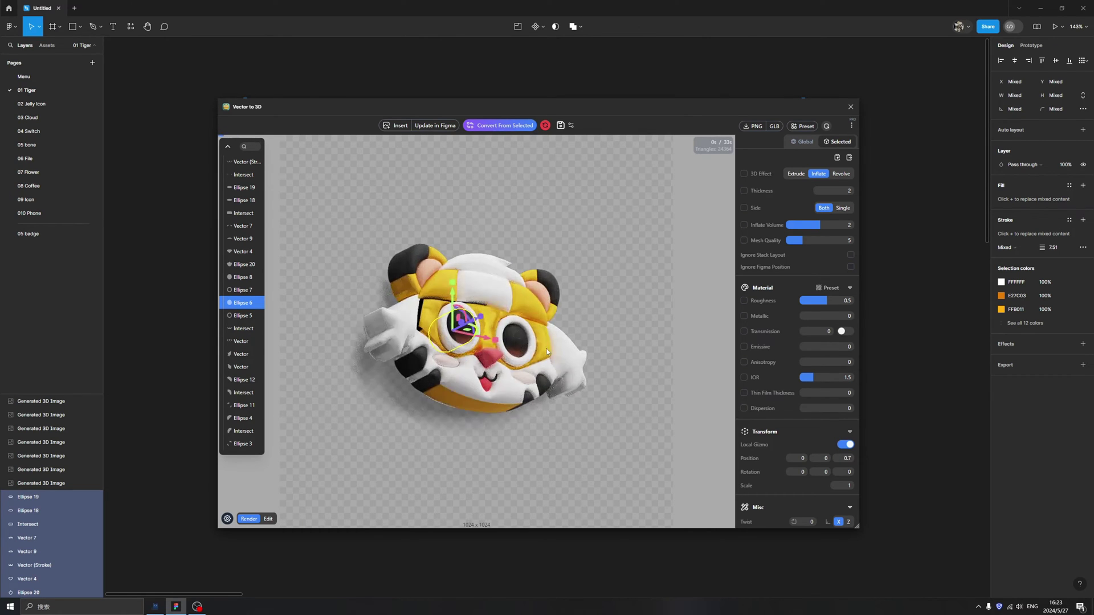
pyautogui.click(526, 335)
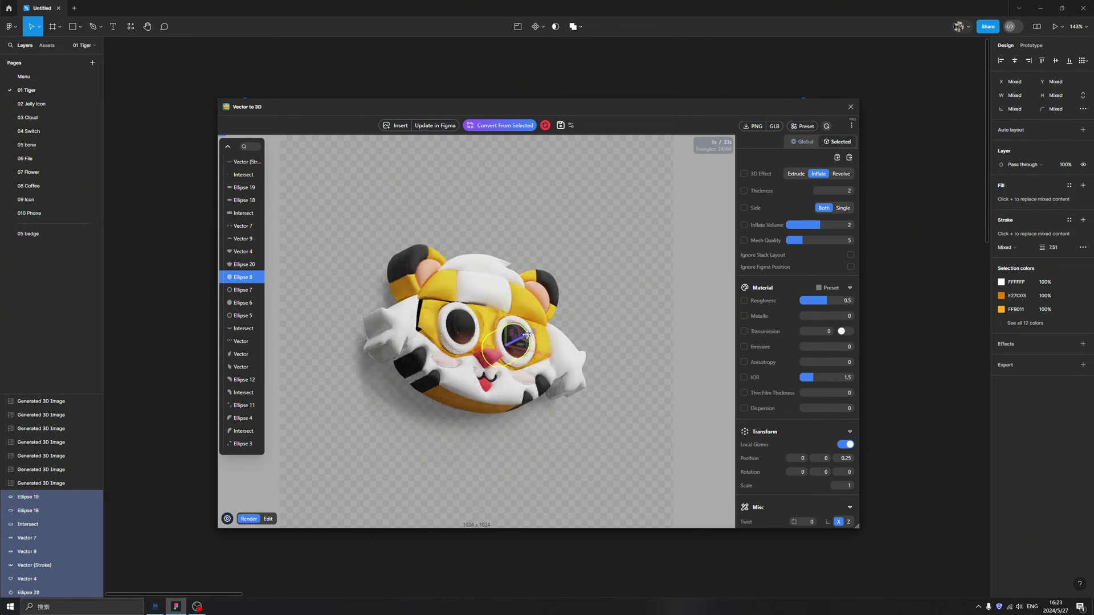
pyautogui.click(603, 434)
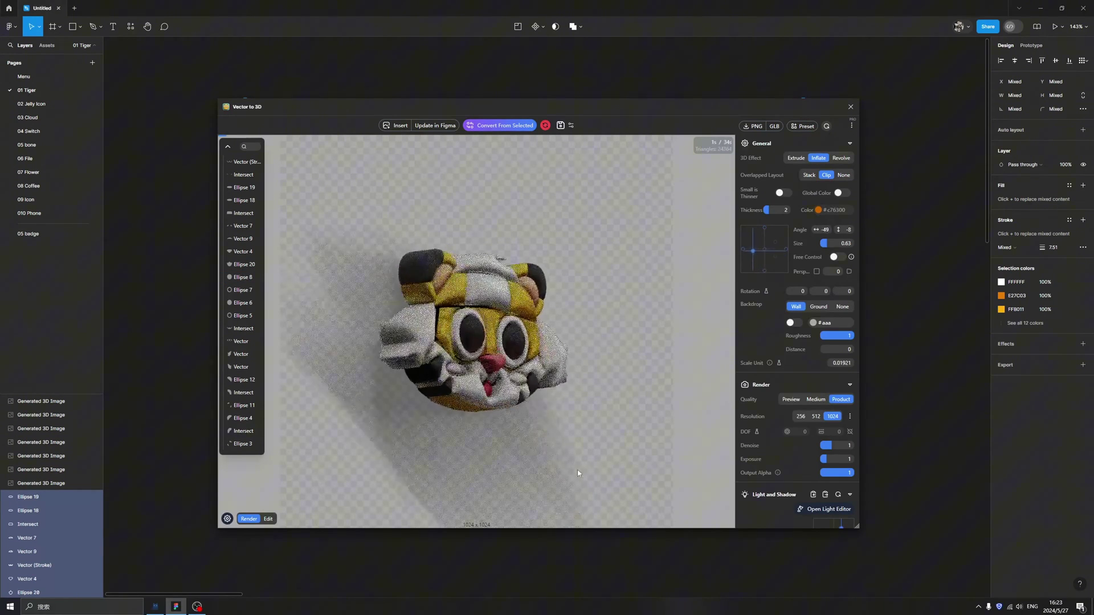
# Push the white fur tufts on both sides of the face back along their depth axis, the first to -0.73
pyautogui.click(403, 352)
pyautogui.moveTo(402, 340); pyautogui.dragTo(397, 340)
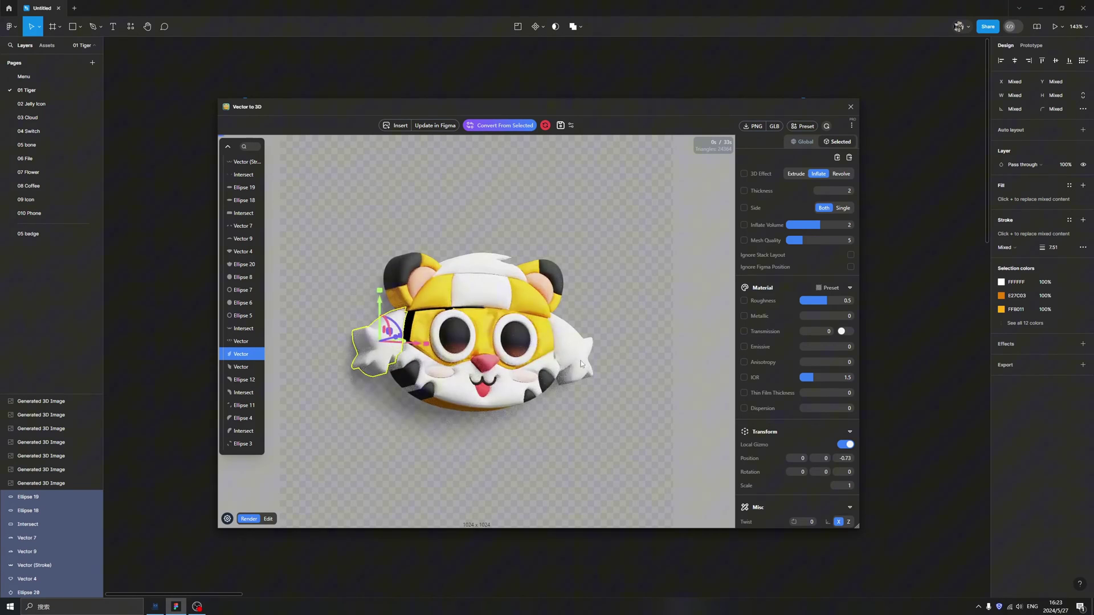
pyautogui.click(584, 343)
pyautogui.moveTo(584, 342); pyautogui.dragTo(576, 343)
pyautogui.click(564, 450)
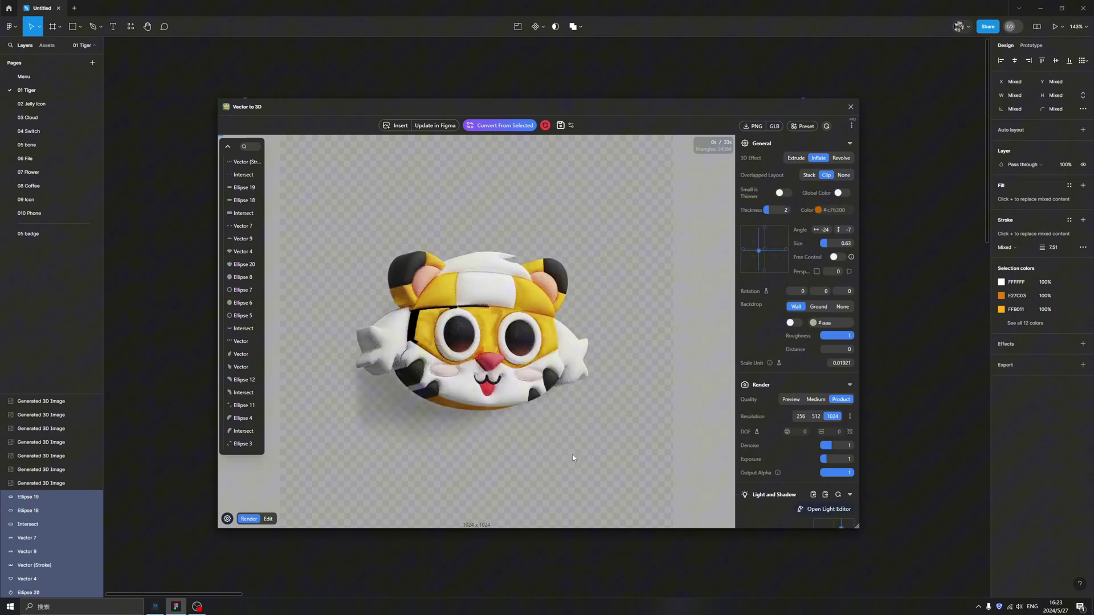
# Switch the orange base shape of the face (Vector) to the Extrude 3D effect and inspect it from several angles
pyautogui.moveTo(452, 424); pyautogui.dragTo(476, 414)
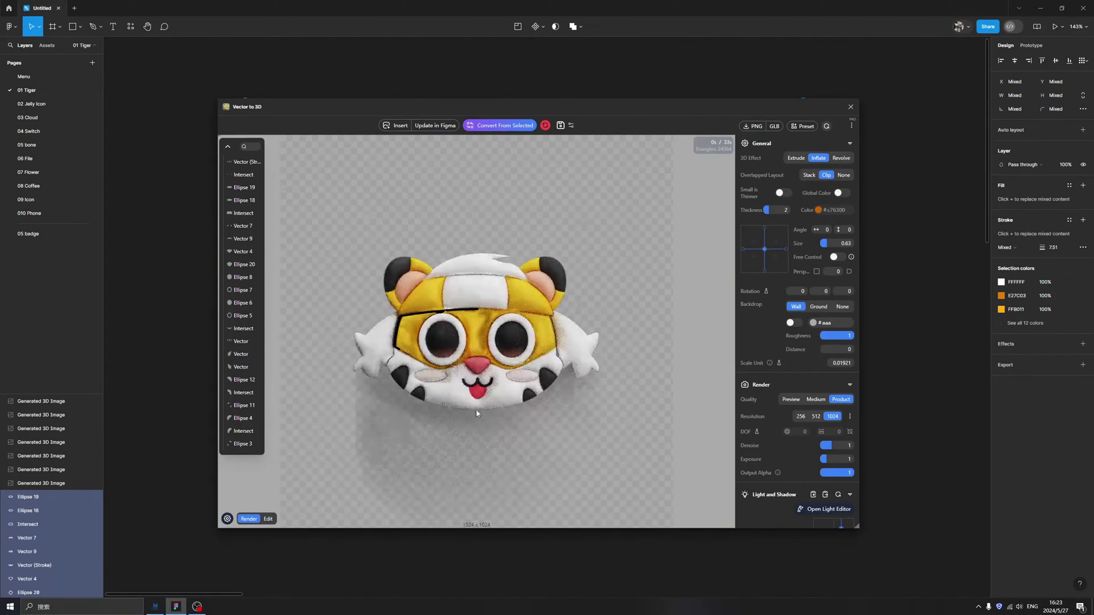
pyautogui.click(476, 344)
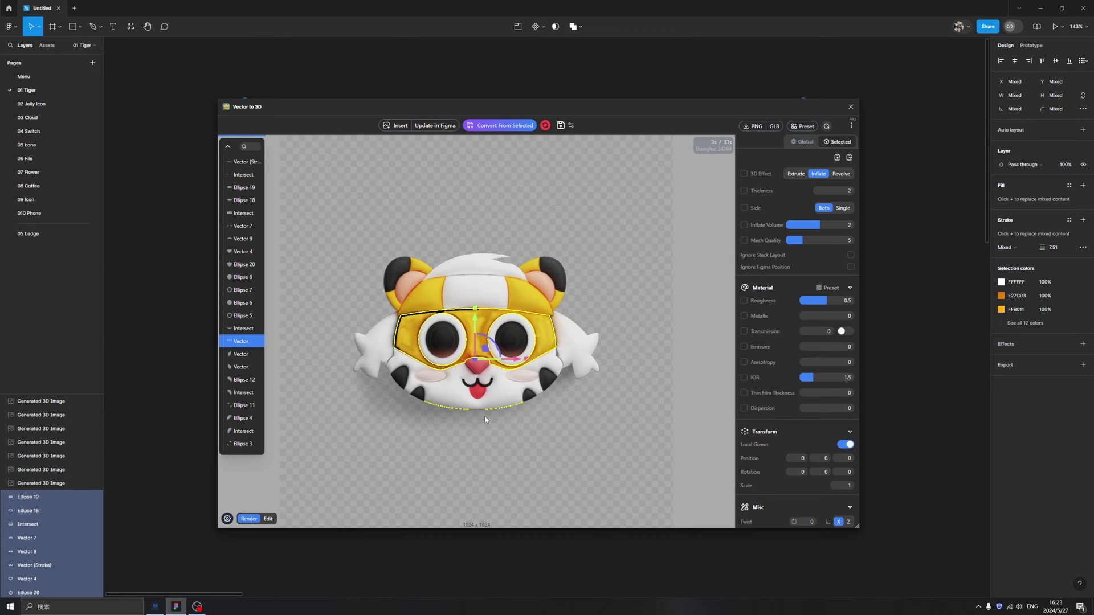
pyautogui.moveTo(481, 440); pyautogui.dragTo(659, 393)
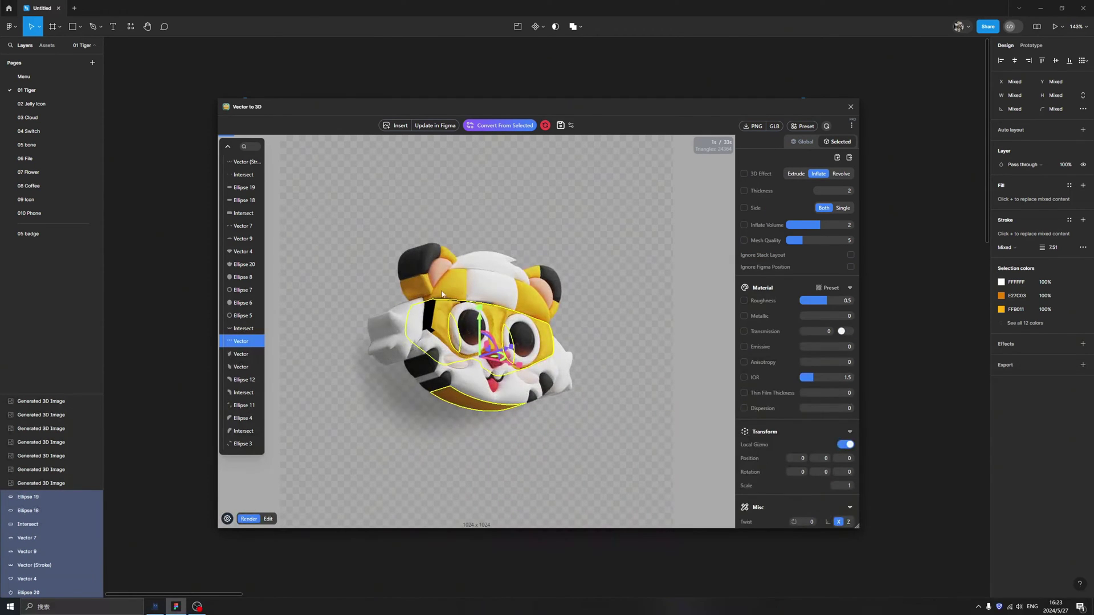
pyautogui.moveTo(564, 443); pyautogui.dragTo(491, 351)
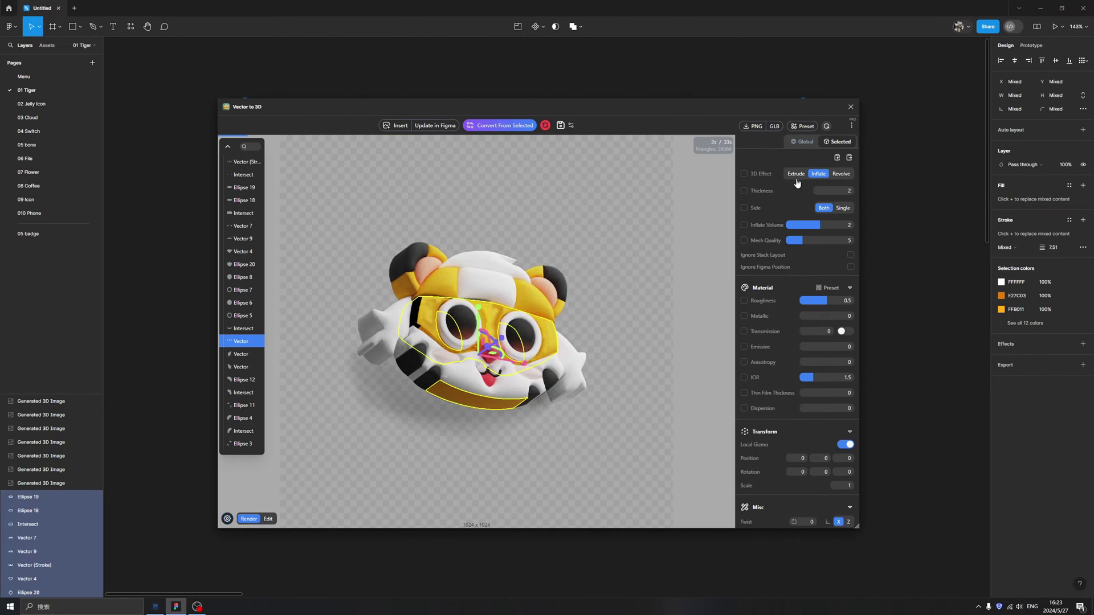
pyautogui.click(796, 176)
pyautogui.click(612, 342)
pyautogui.moveTo(612, 342); pyautogui.dragTo(515, 425)
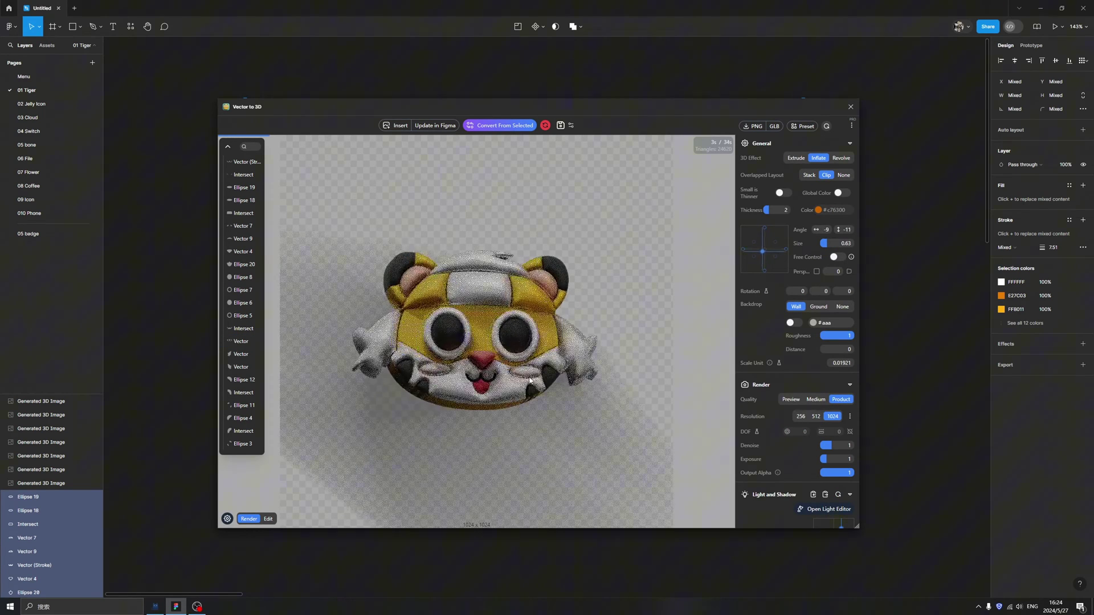
pyautogui.moveTo(462, 438); pyautogui.dragTo(430, 386)
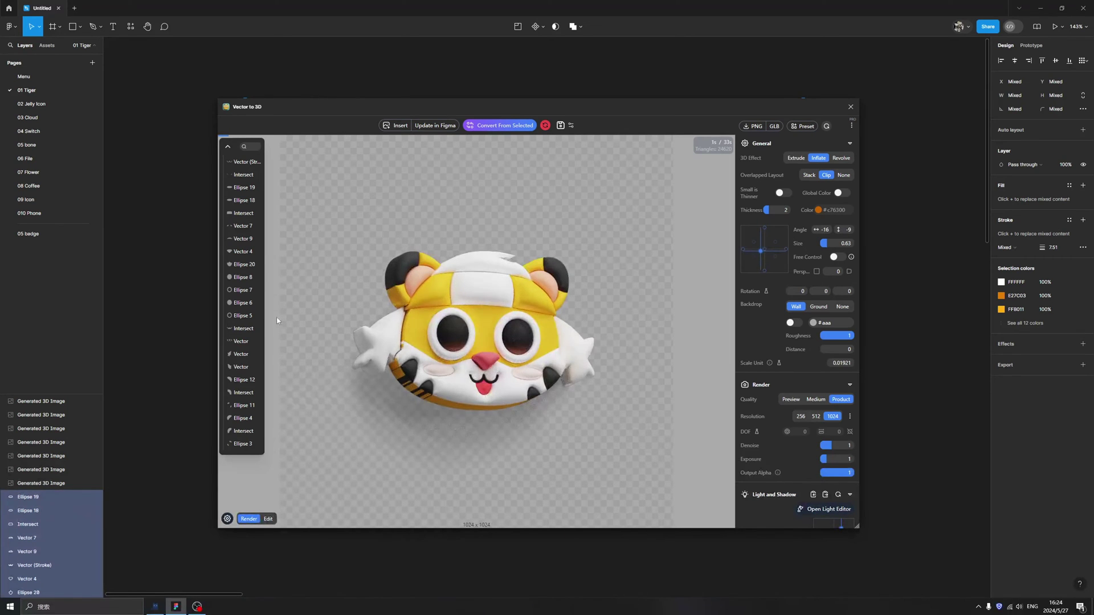
# Apply the Glossy Plastic material preset to all tiger parts from the upper Intersect layer through Ellipse 3
pyautogui.click(243, 175)
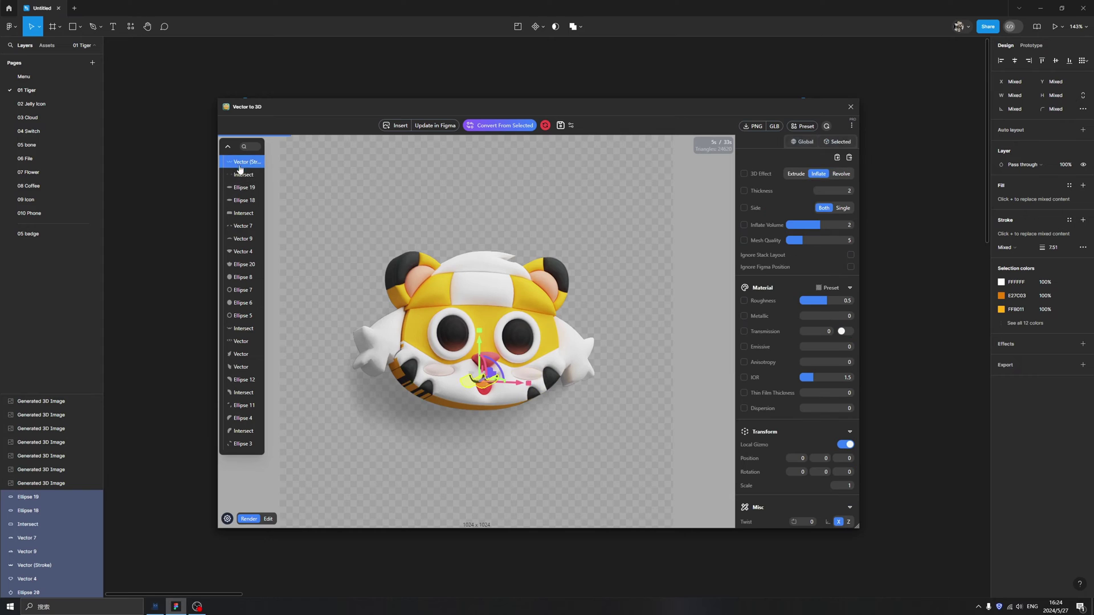
pyautogui.keyDown('shift'); pyautogui.click(240, 444); pyautogui.keyUp('shift')
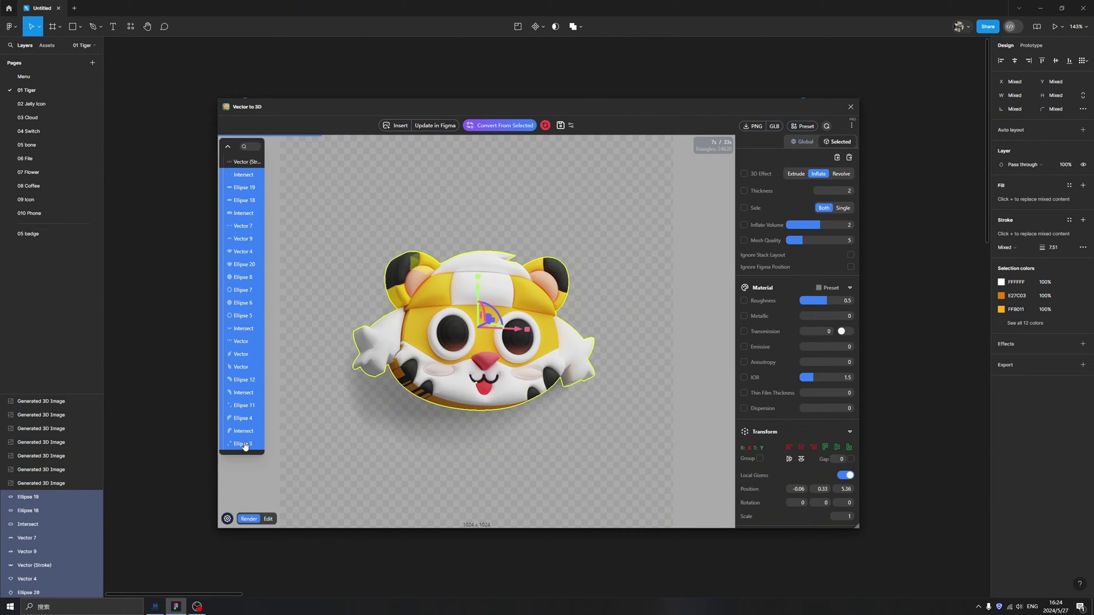
pyautogui.scroll(-3, 796, 446)
pyautogui.scroll(3, 796, 446)
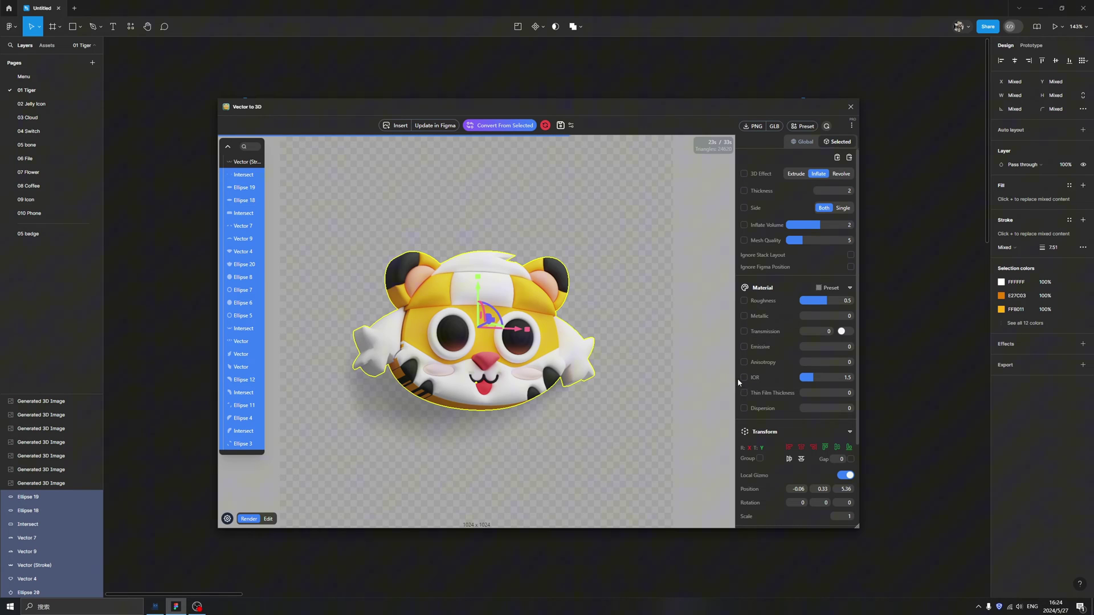
pyautogui.click(831, 288)
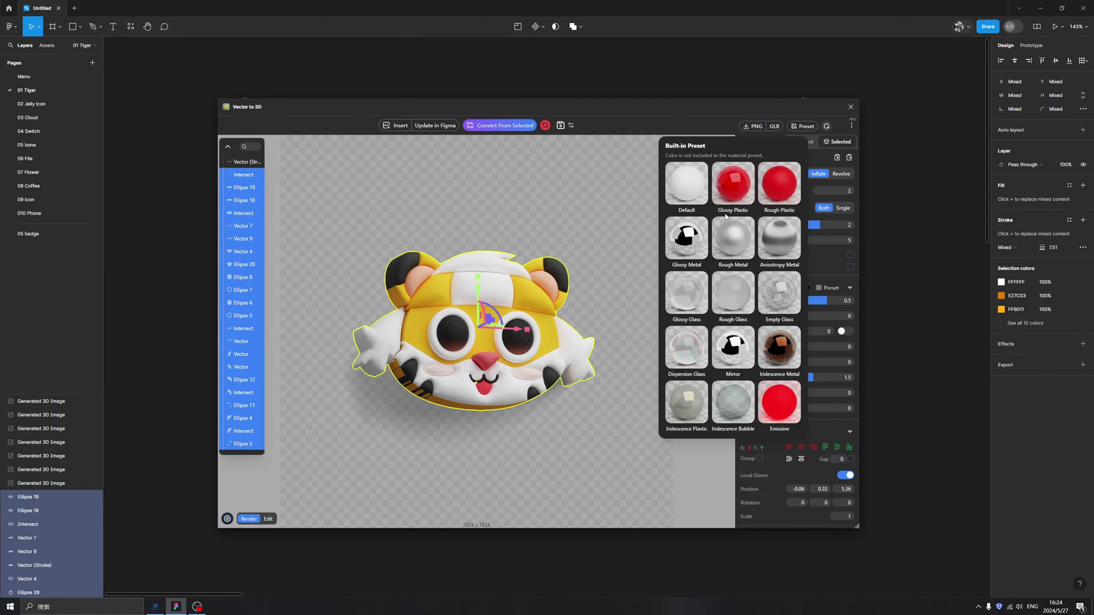
pyautogui.click(736, 194)
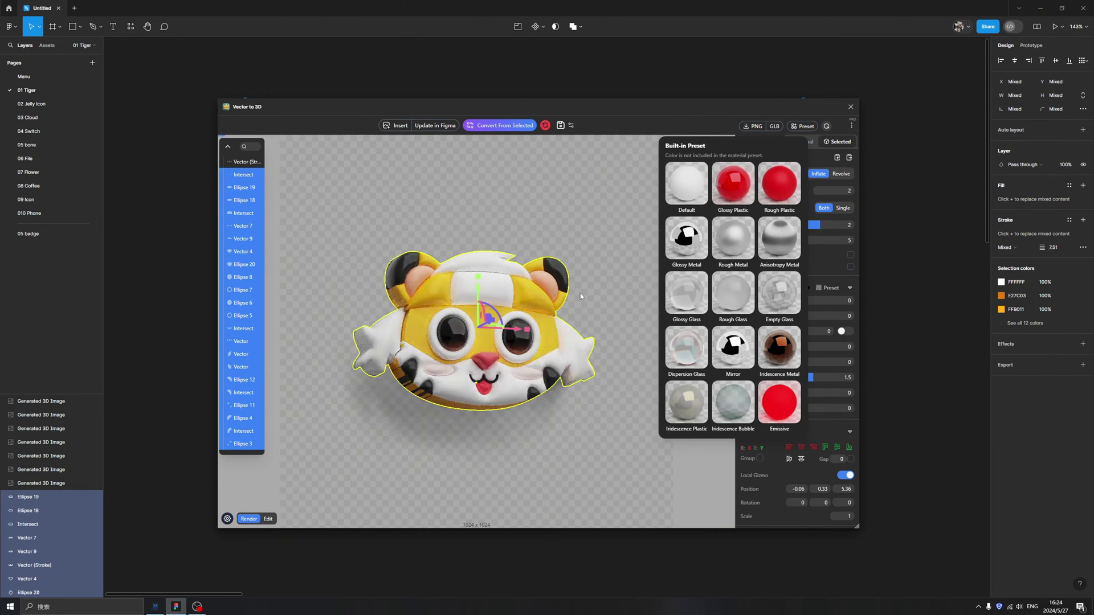
pyautogui.click(531, 431)
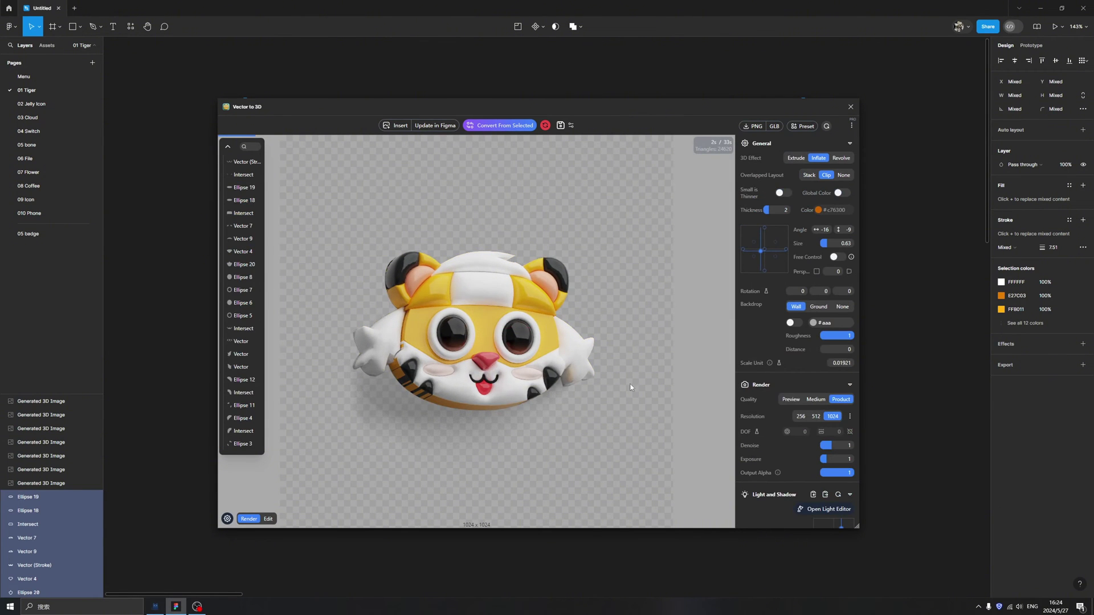
# Move the tiger's nose (Vector 4) closer to the face, to a depth position of 0.44
pyautogui.moveTo(632, 413); pyautogui.dragTo(507, 315)
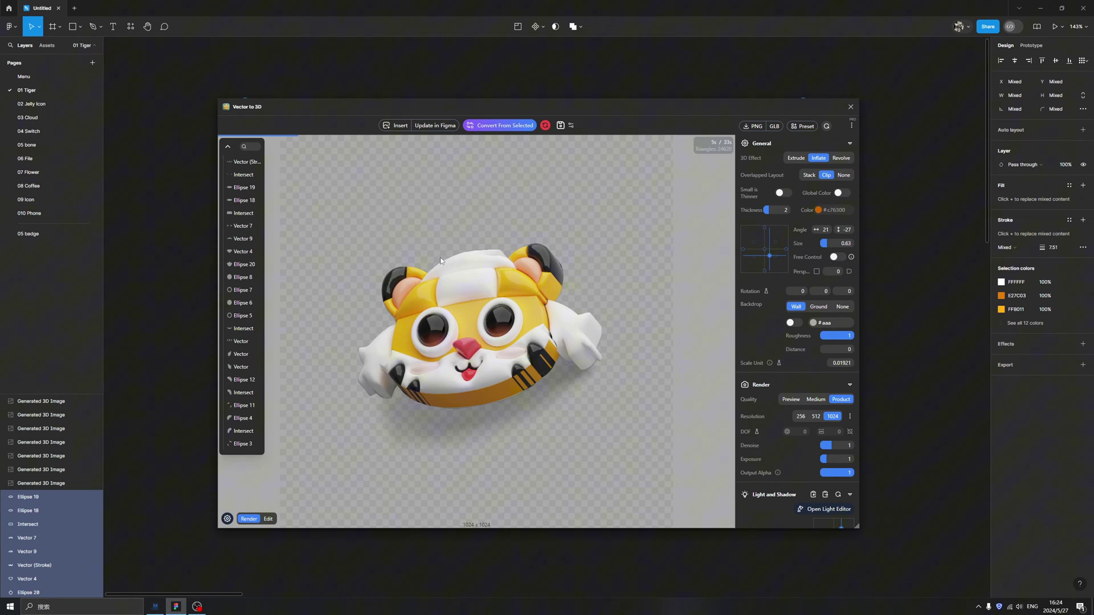
pyautogui.moveTo(440, 254); pyautogui.dragTo(487, 294)
pyautogui.click(460, 358)
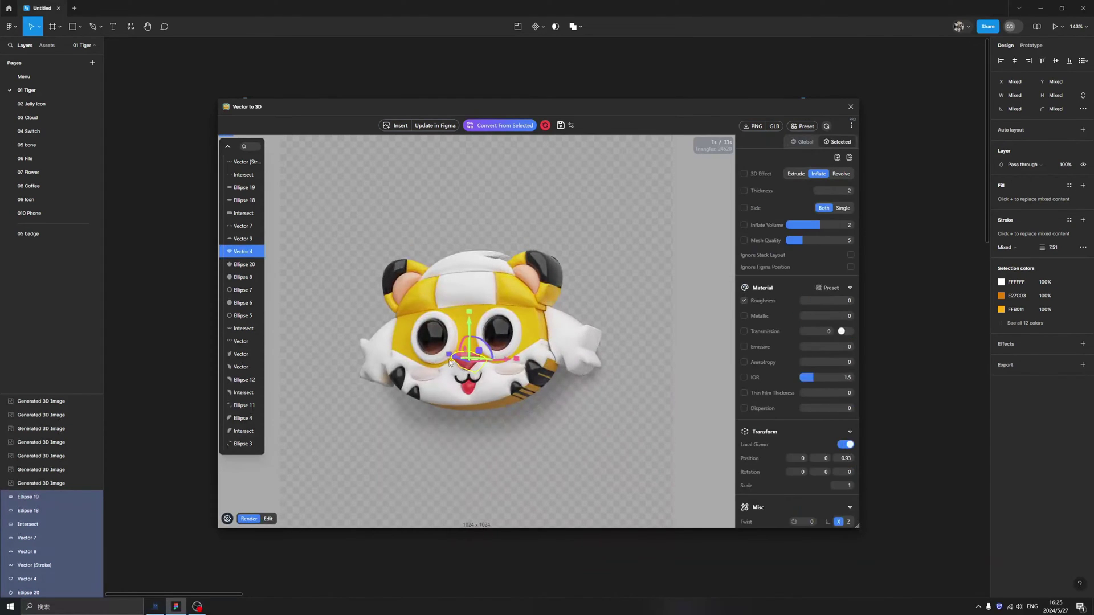
pyautogui.moveTo(454, 356); pyautogui.dragTo(457, 357)
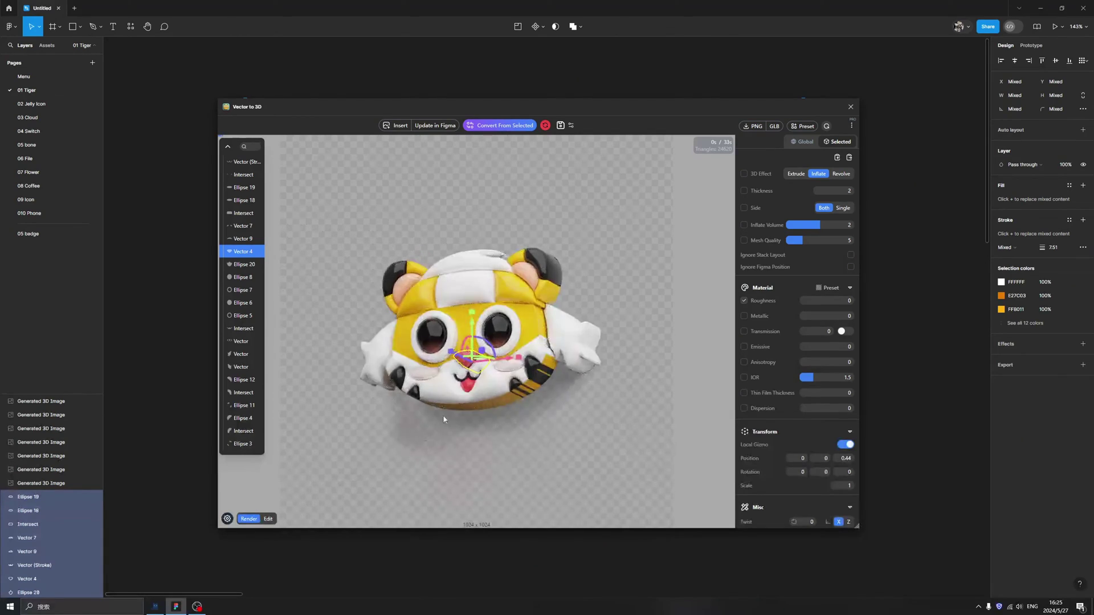
pyautogui.click(495, 424)
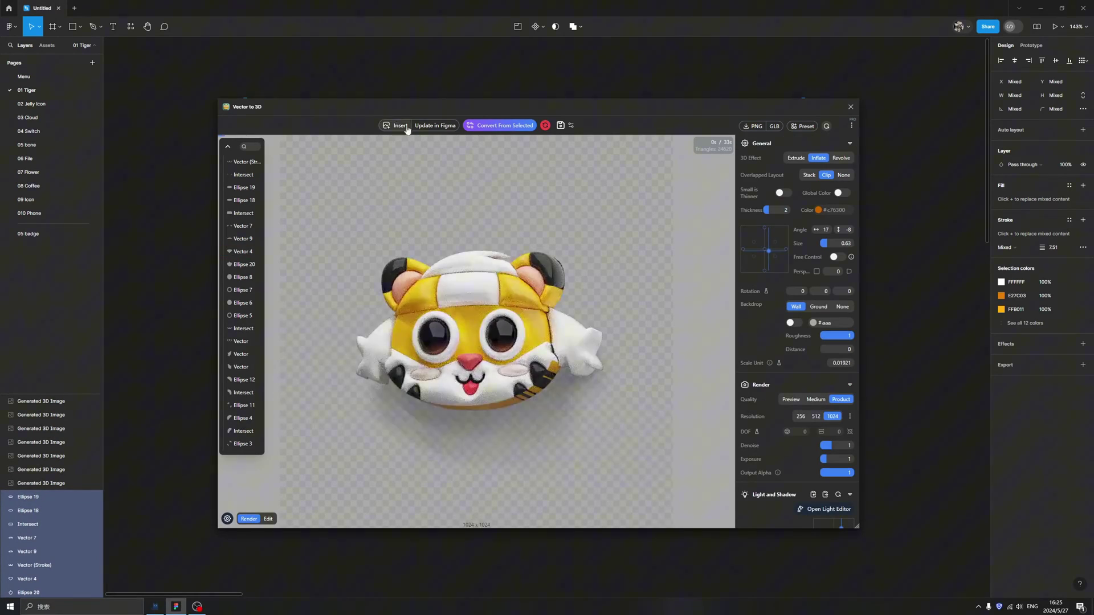
# Move the Vector to 3D window aside and bring the flat tiger into view on the canvas beside it
pyautogui.moveTo(415, 107); pyautogui.dragTo(440, 101)
pyautogui.click(224, 237)
pyautogui.scroll(-6, 207, 239)
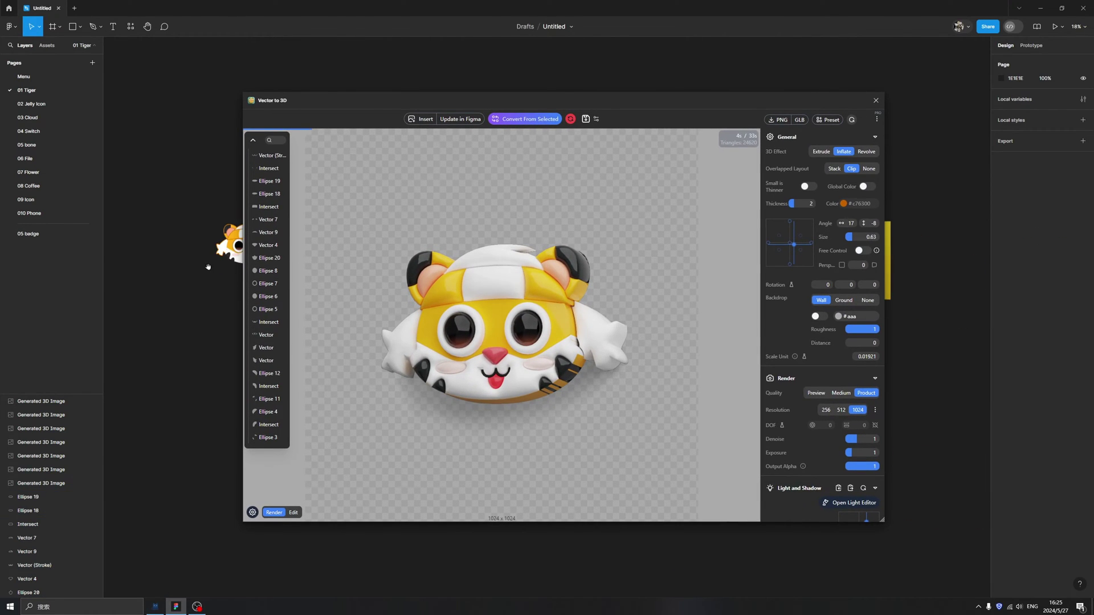
pyautogui.moveTo(205, 271); pyautogui.dragTo(147, 255)
pyautogui.moveTo(323, 110); pyautogui.dragTo(429, 101)
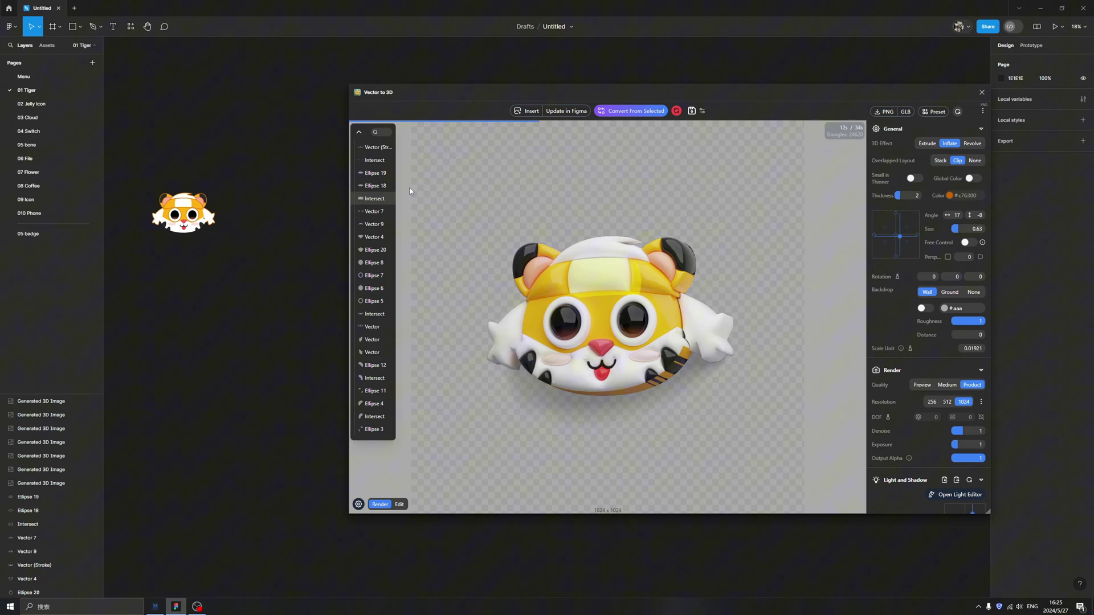
pyautogui.moveTo(487, 91); pyautogui.dragTo(435, 90)
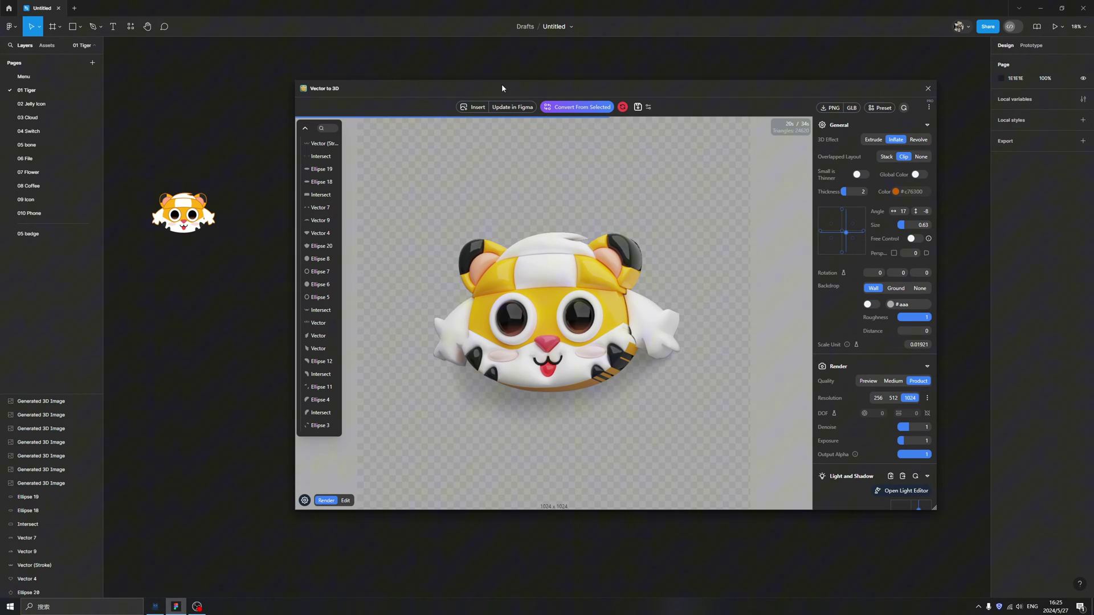
pyautogui.moveTo(502, 87)
pyautogui.mouseDown()
pyautogui.moveTo(528, 87)
pyautogui.moveTo(494, 81)
pyautogui.mouseUp()
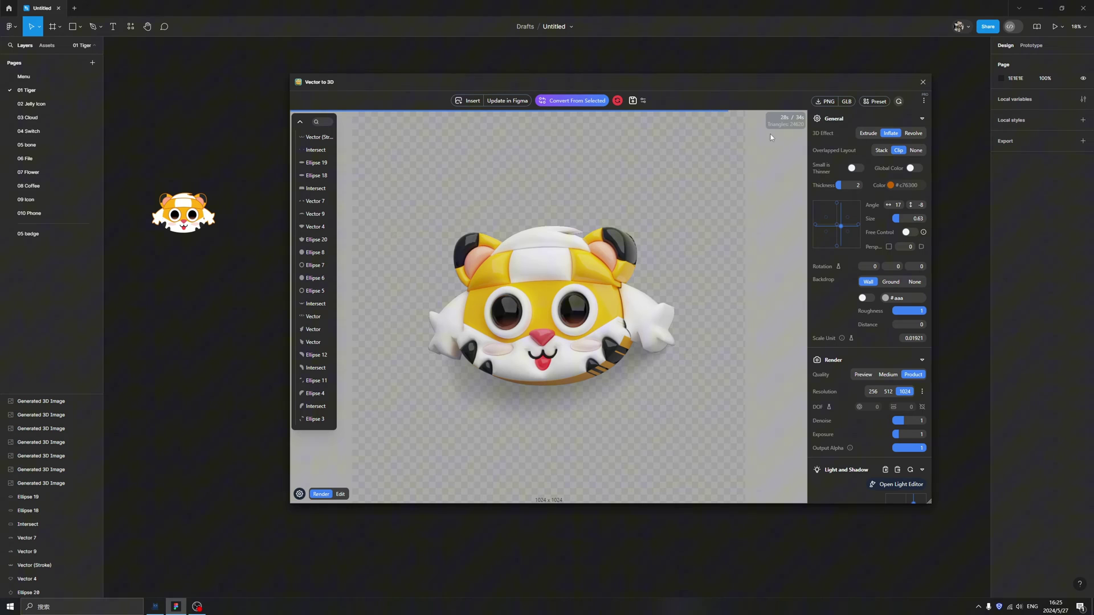
# Insert the rendered 3D tiger into the canvas as a 1024 × 1024 image and reposition it slightly
pyautogui.click(923, 102)
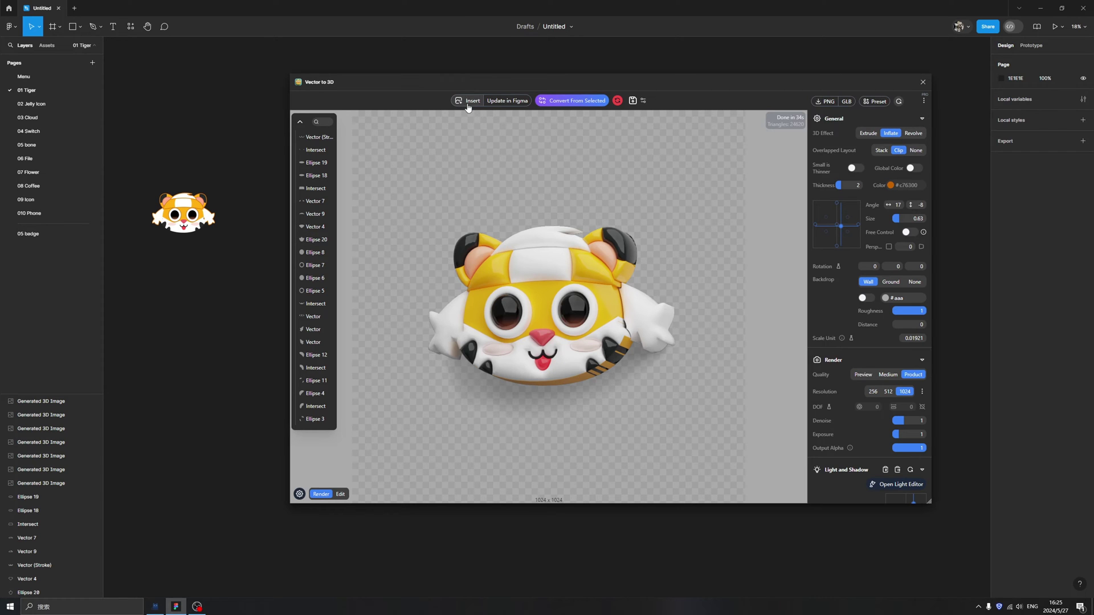
pyautogui.moveTo(455, 84); pyautogui.dragTo(707, 112)
pyautogui.moveTo(576, 132); pyautogui.dragTo(409, 225)
pyautogui.click(364, 258)
pyautogui.scroll(4, 307, 246)
pyautogui.click(409, 227)
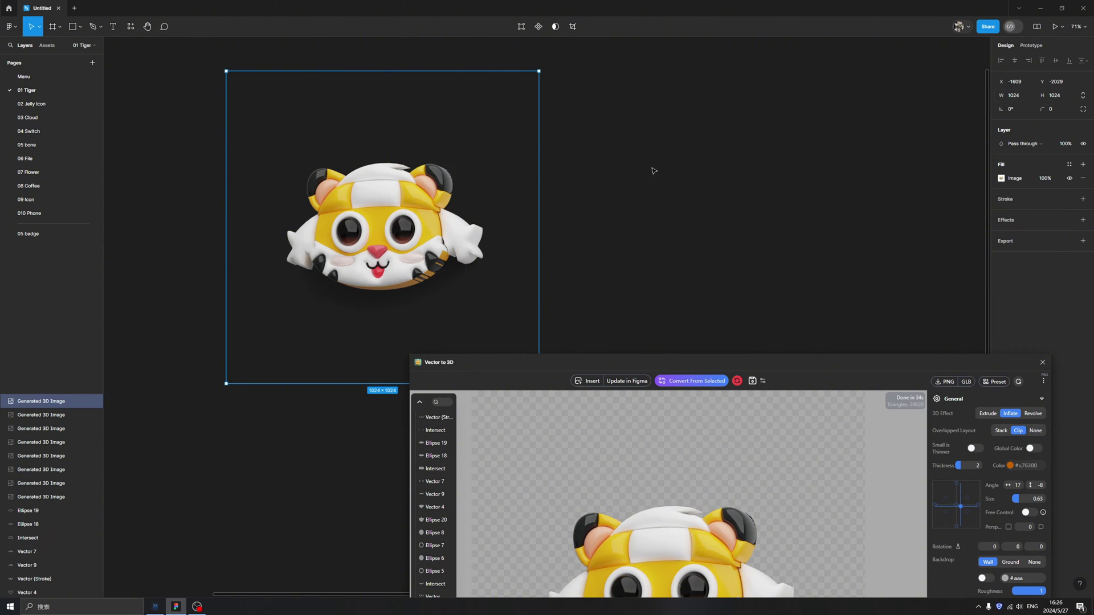
pyautogui.moveTo(392, 238); pyautogui.dragTo(368, 251)
pyautogui.click(549, 243)
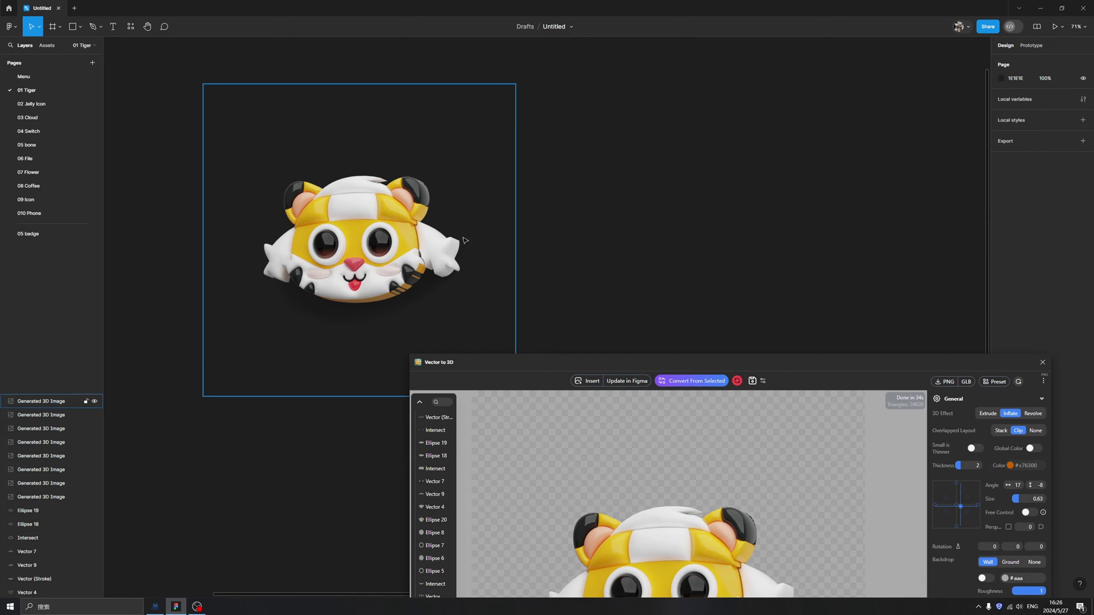
# Bring the Vector to 3D window back into full view and compare the None and Ground backdrops for the tiger, leaving Ground selected
pyautogui.moveTo(585, 363); pyautogui.dragTo(458, 88)
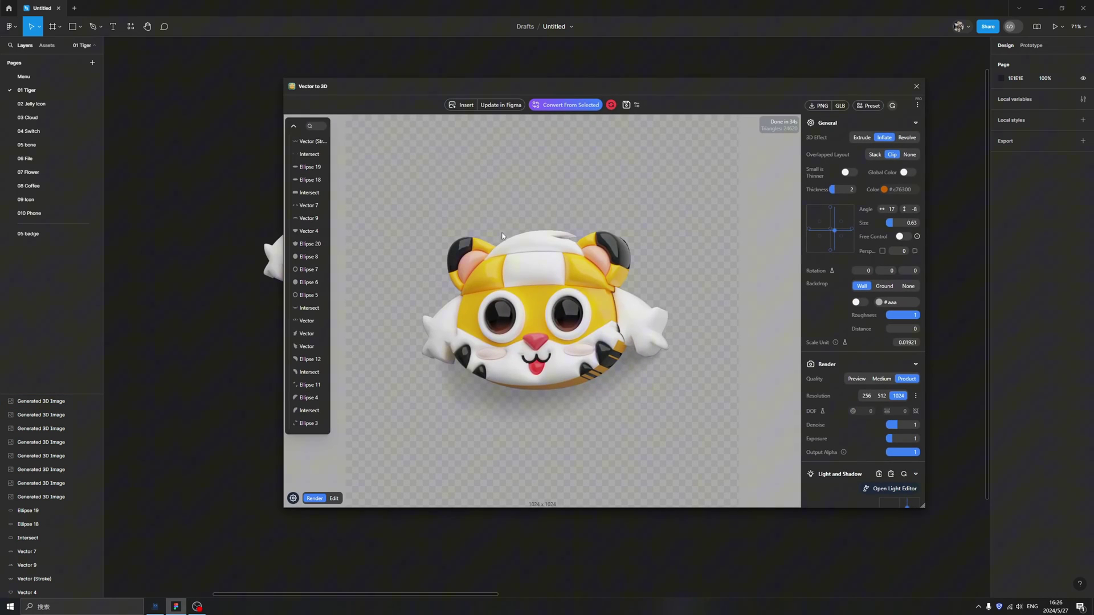
pyautogui.moveTo(469, 401); pyautogui.dragTo(552, 403)
pyautogui.moveTo(425, 330); pyautogui.dragTo(504, 381)
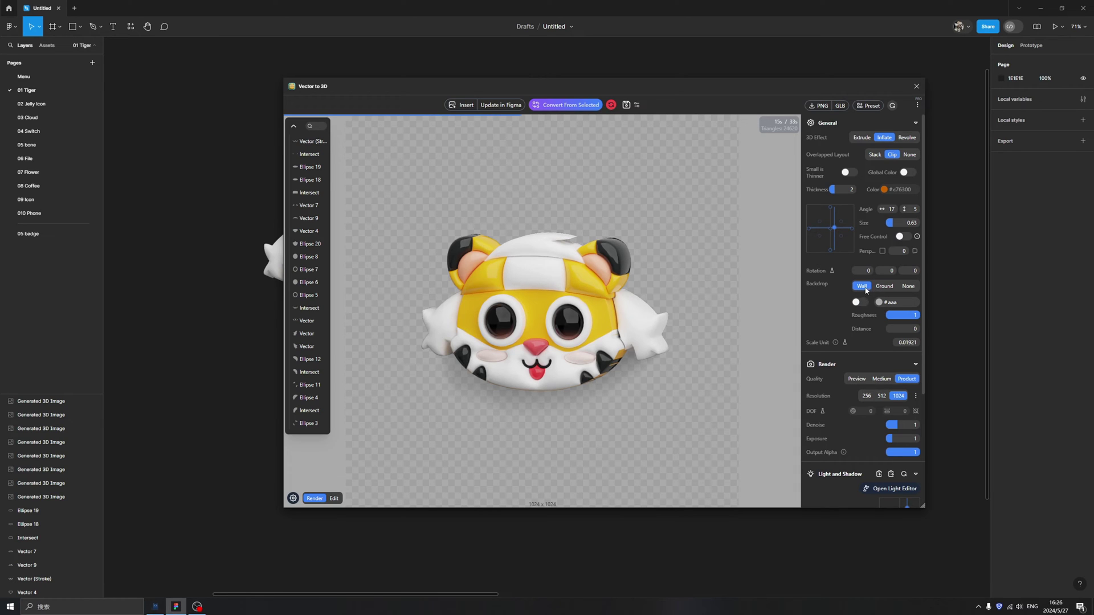
pyautogui.click(908, 286)
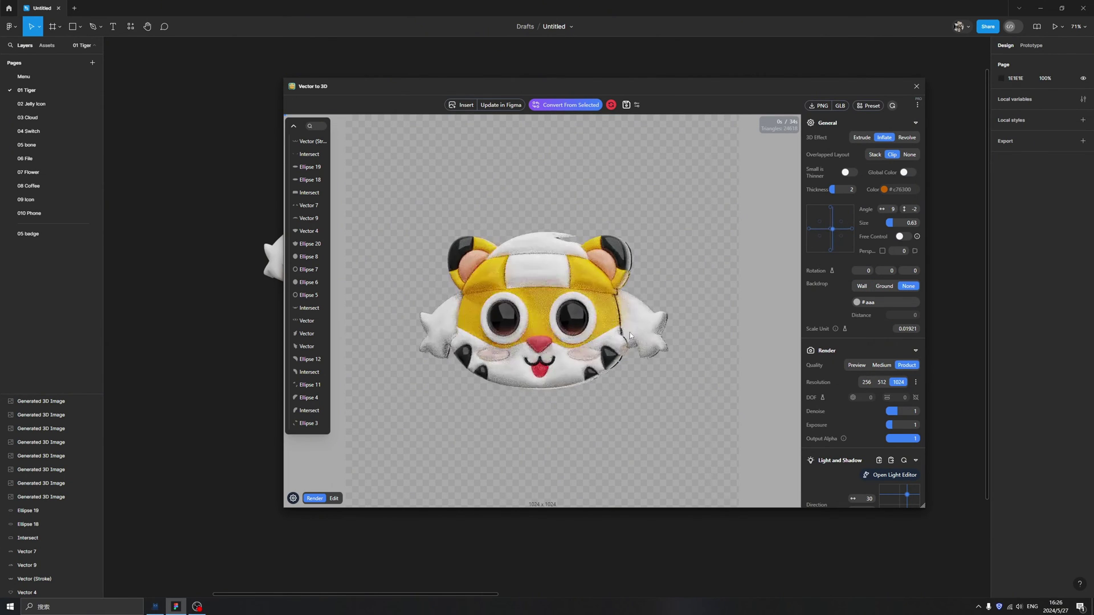
pyautogui.click(884, 287)
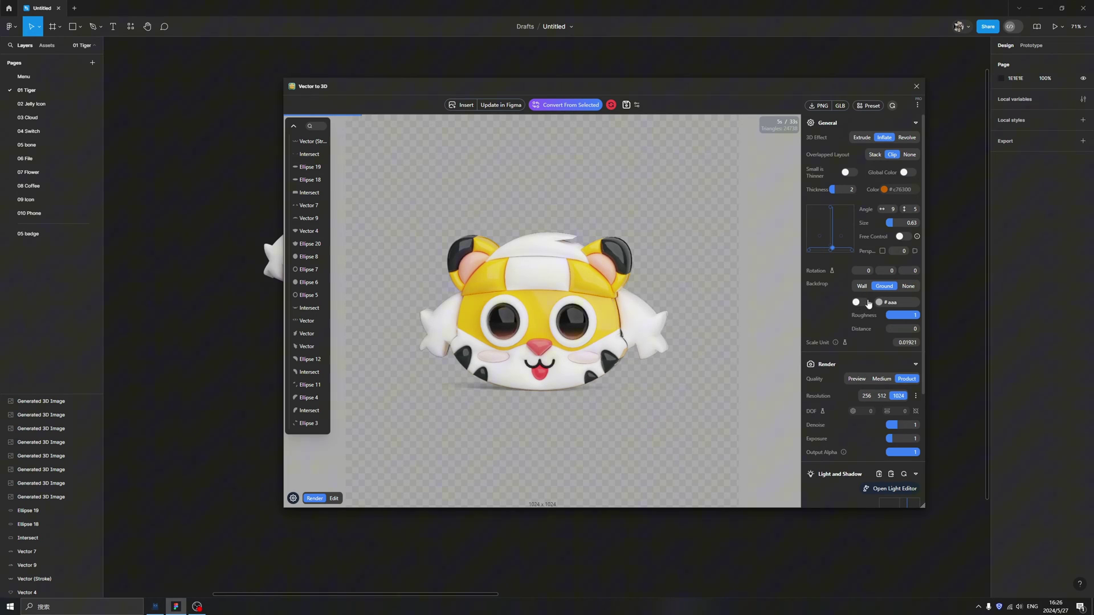
# Enable the #aaa backdrop colour for the ground and turn the tiger to a view angle of 32 horizontal and 17 vertical
pyautogui.click(858, 302)
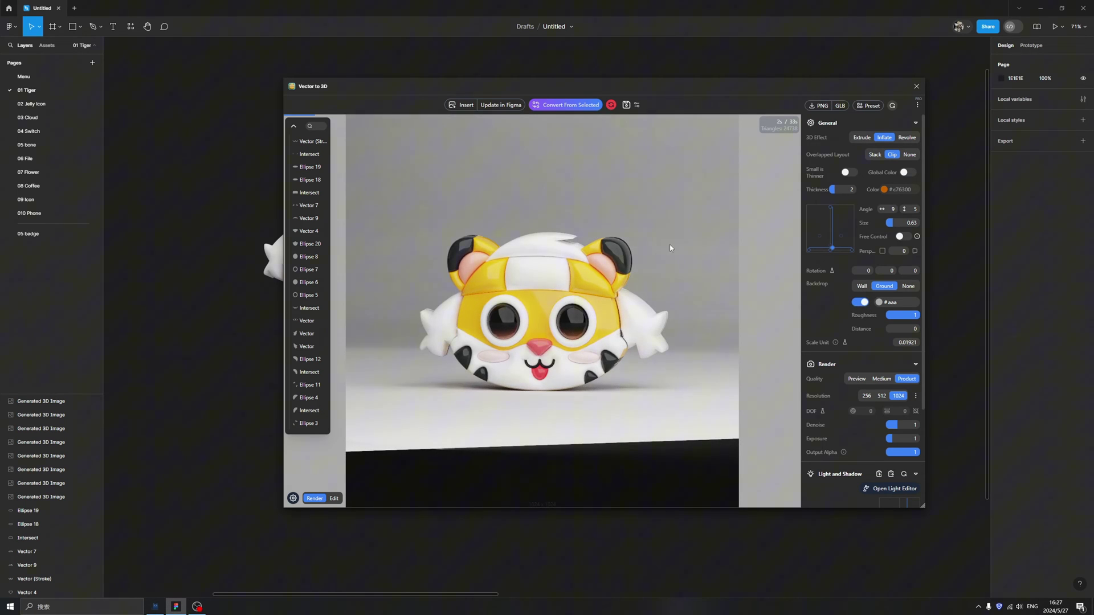
pyautogui.moveTo(686, 263); pyautogui.dragTo(622, 320)
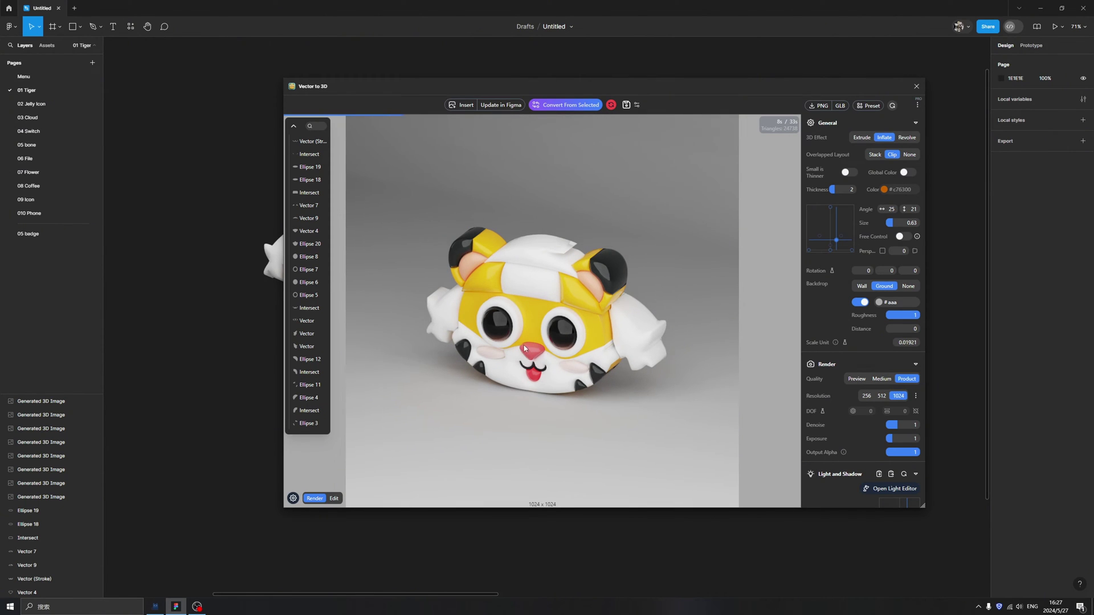
pyautogui.moveTo(501, 302); pyautogui.dragTo(501, 299)
pyautogui.moveTo(599, 394)
pyautogui.mouseDown()
pyautogui.moveTo(640, 373)
pyautogui.moveTo(670, 387)
pyautogui.moveTo(647, 370)
pyautogui.moveTo(598, 403)
pyautogui.mouseUp()
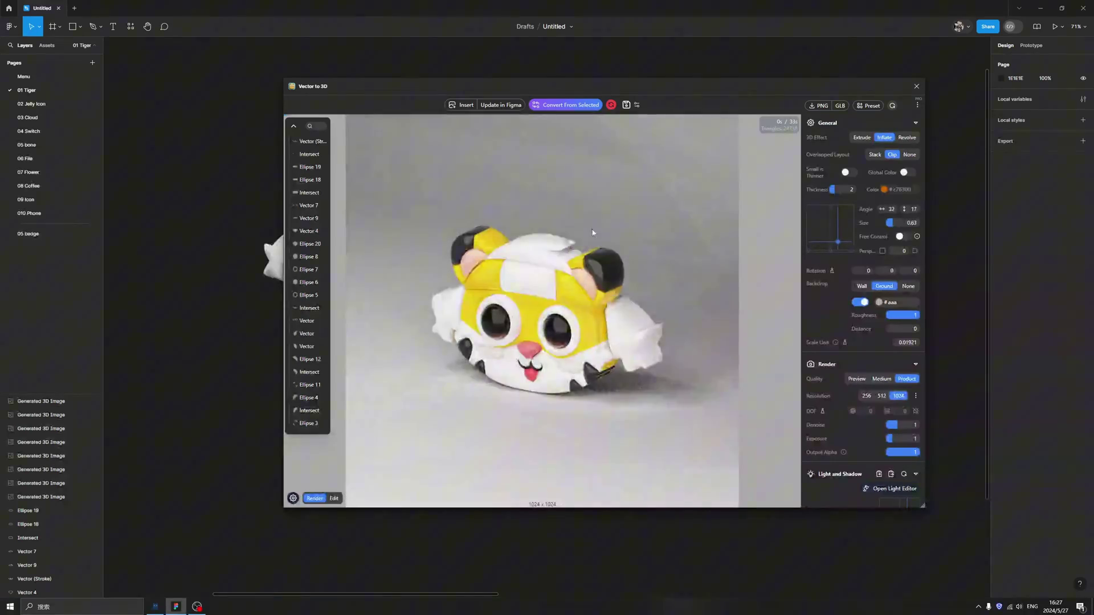
# Move the Vector to 3D window aside, insert the grey-backdrop tiger render, and place it below the earlier transparent render on the canvas
pyautogui.moveTo(497, 83); pyautogui.dragTo(627, 139)
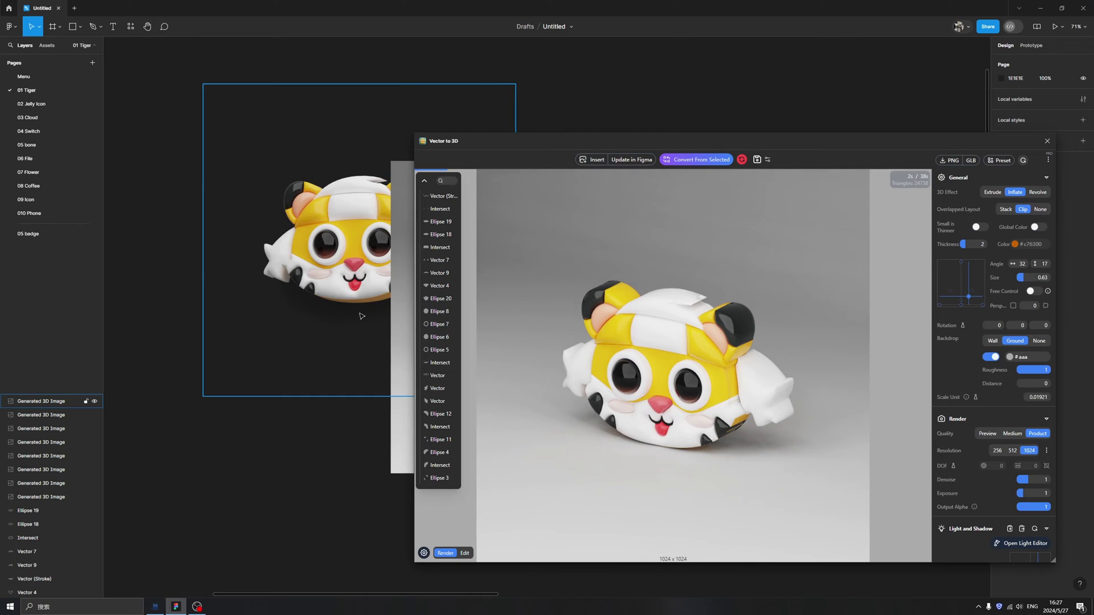
pyautogui.scroll(-5, 366, 397)
pyautogui.moveTo(366, 397); pyautogui.dragTo(204, 353)
pyautogui.moveTo(327, 306); pyautogui.dragTo(328, 266)
pyautogui.moveTo(295, 317); pyautogui.dragTo(286, 291)
pyautogui.click(378, 276)
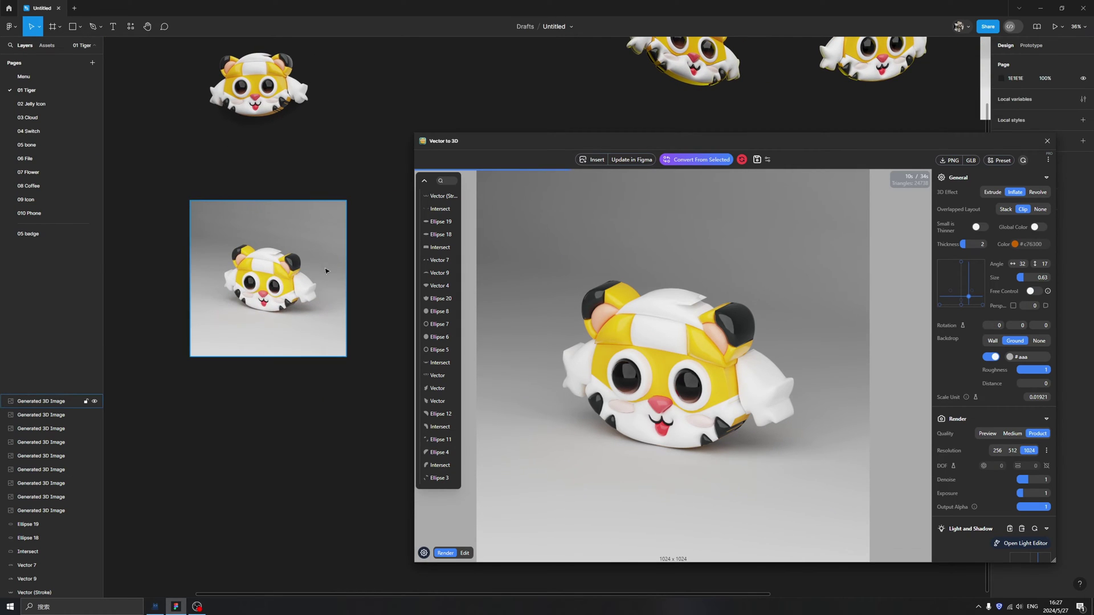
# Turn the tiger to angle -28 horizontal and 25 vertical, and update the inserted canvas image with that view
pyautogui.moveTo(638, 135); pyautogui.dragTo(587, 117)
pyautogui.moveTo(586, 364); pyautogui.dragTo(575, 308)
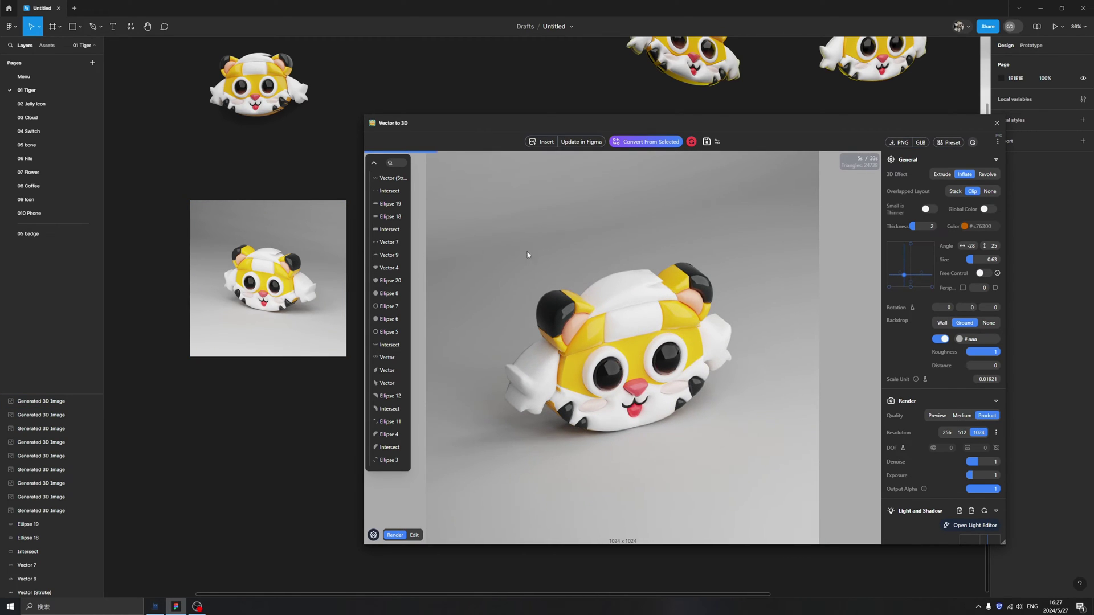
pyautogui.click(576, 147)
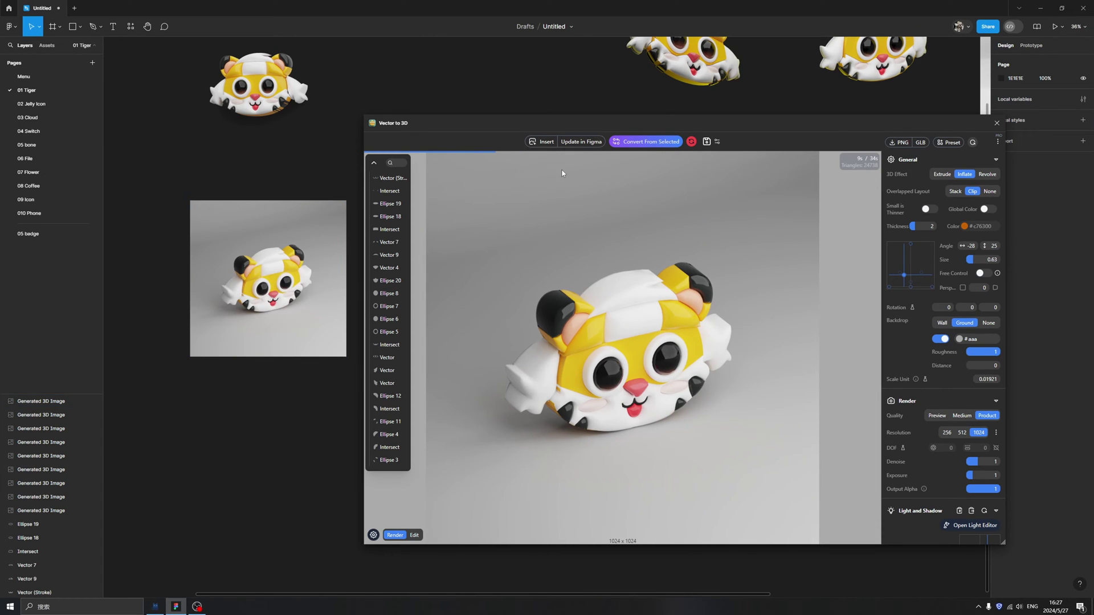
# Turn the tiger to angle 8 horizontal and 20 vertical, and replace the inserted canvas image with this view
pyautogui.moveTo(630, 367); pyautogui.dragTo(469, 350)
pyautogui.click(583, 143)
pyautogui.scroll(5, 297, 341)
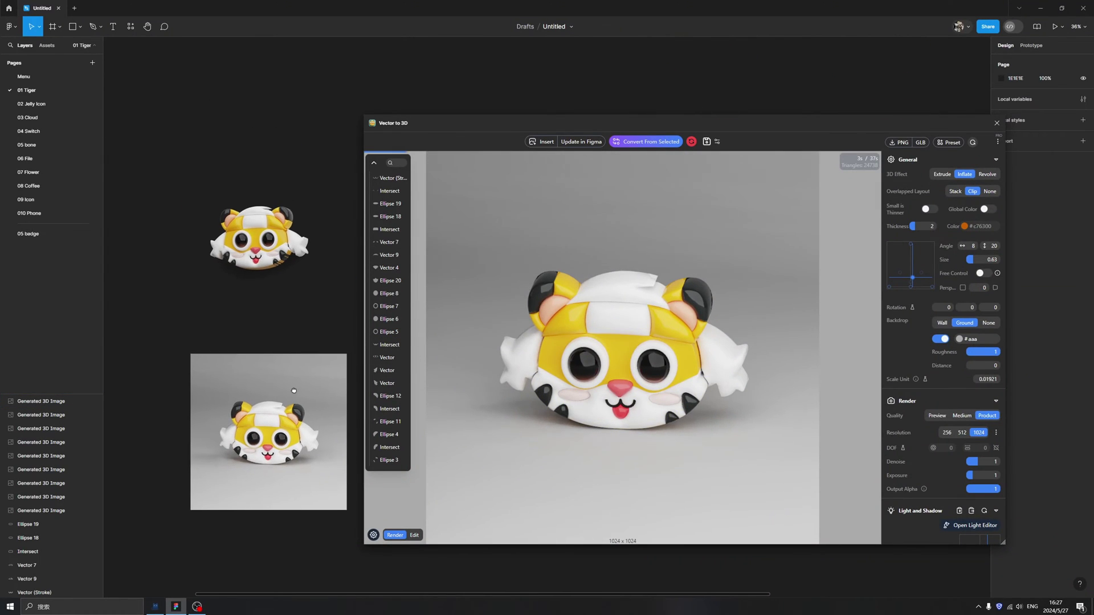
# Select all layers of the flat tiger on the canvas to check their linked parts in the 3D preview, and clear the selection
pyautogui.scroll(-3, 261, 300)
pyautogui.scroll(5, 245, 285)
pyautogui.moveTo(168, 221); pyautogui.dragTo(316, 363)
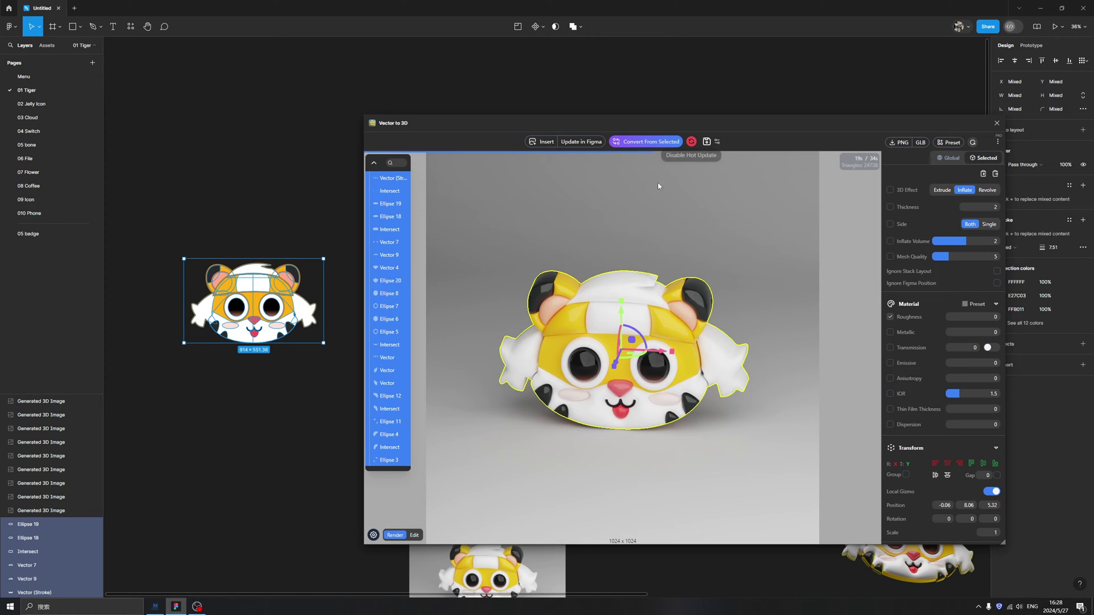
pyautogui.click(486, 283)
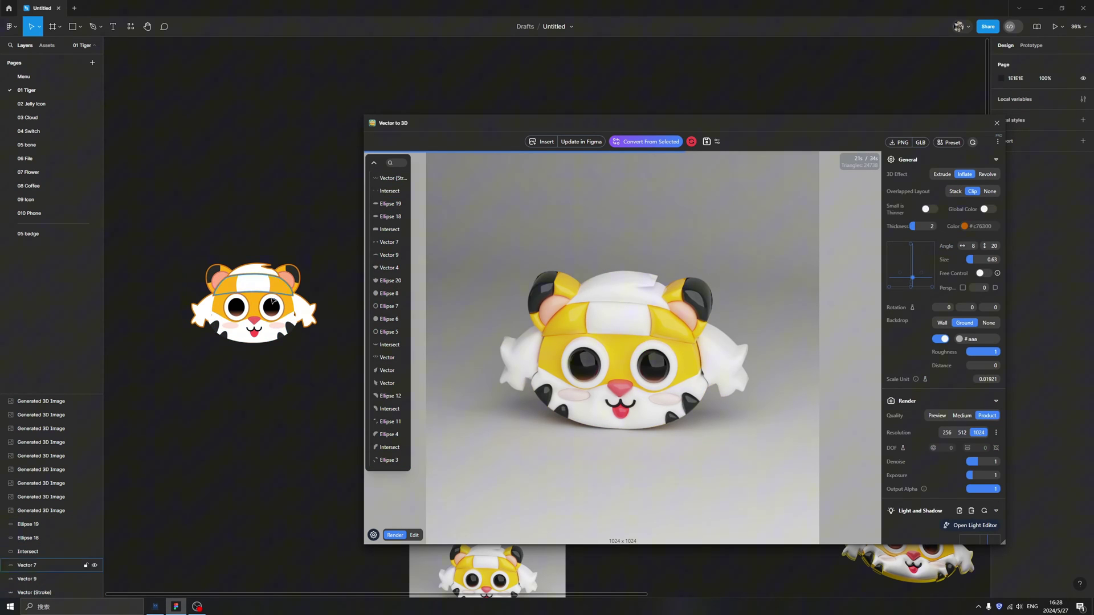
# Change the fill of the flat tiger's orange face vector to purple to try the live update of the 3D preview
pyautogui.click(268, 304)
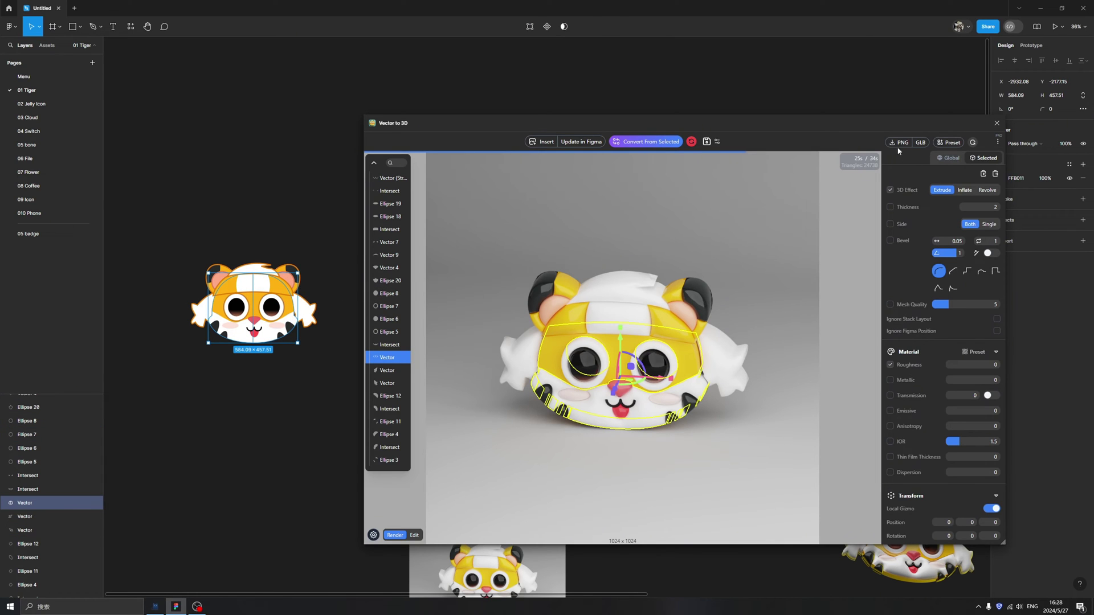
pyautogui.moveTo(902, 135); pyautogui.dragTo(819, 127)
pyautogui.click(1002, 180)
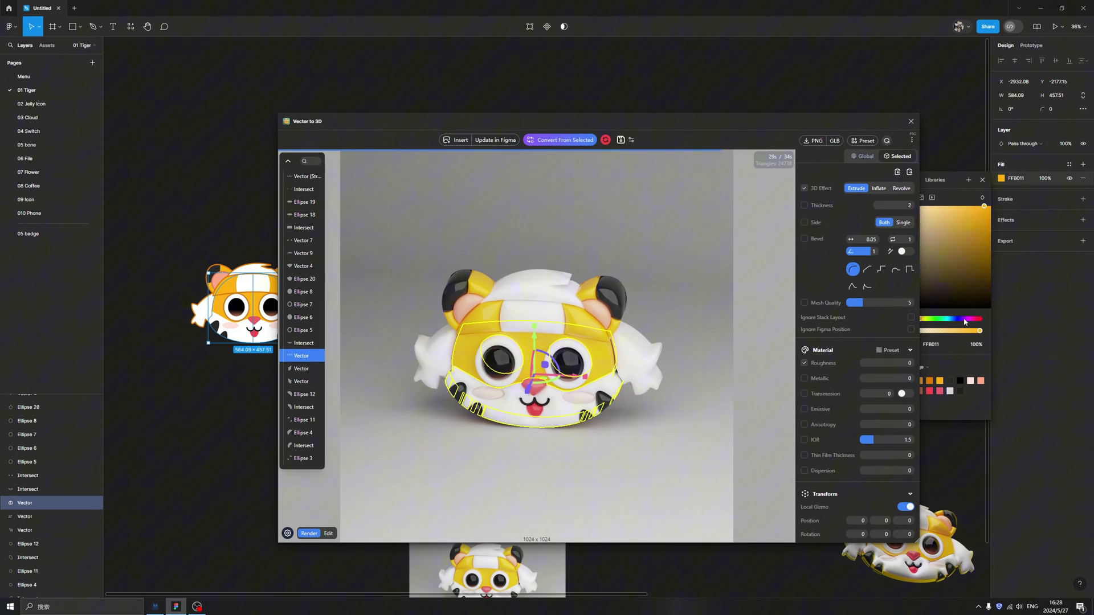
pyautogui.click(964, 319)
pyautogui.click(237, 405)
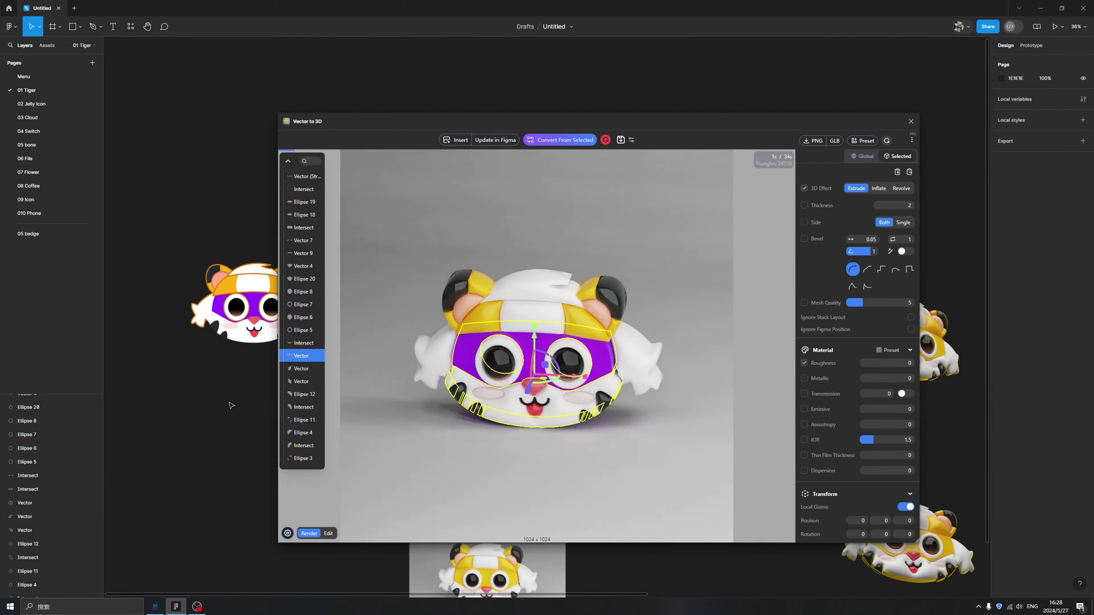
pyautogui.click(492, 171)
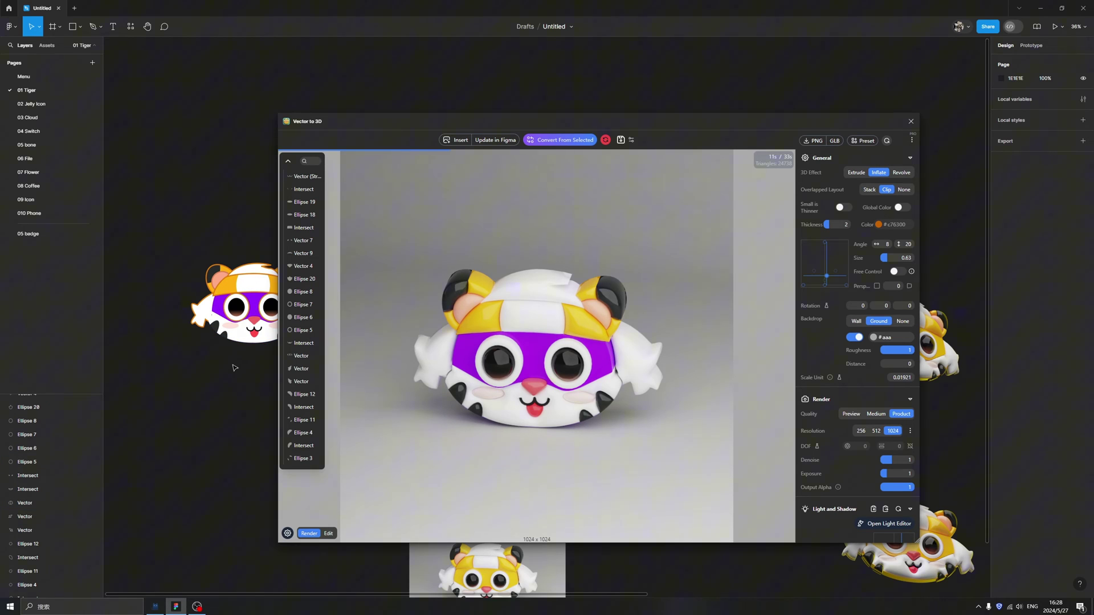
# Undo the purple fill on the tiger's face vector and clear the selection in the 3D preview
pyautogui.hotkey('ctrl', 'z')
pyautogui.hotkey('ctrl', 'z')
pyautogui.hotkey('ctrl', 'z')
pyautogui.hotkey('ctrl', 'z')
pyautogui.hotkey('ctrl', 'z')
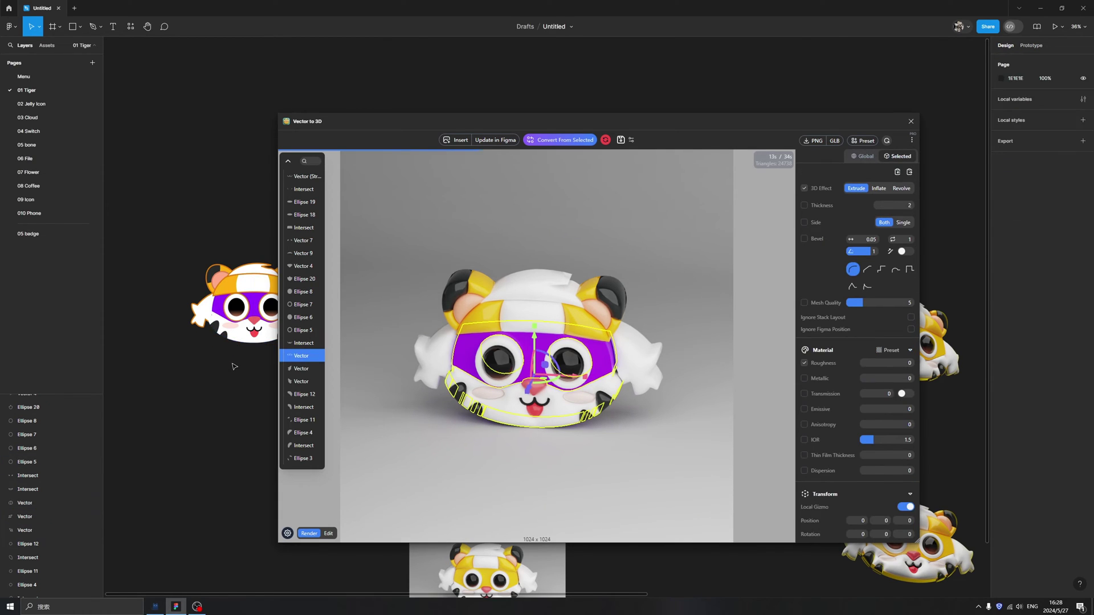
pyautogui.hotkey('ctrl', 'z')
pyautogui.click(437, 462)
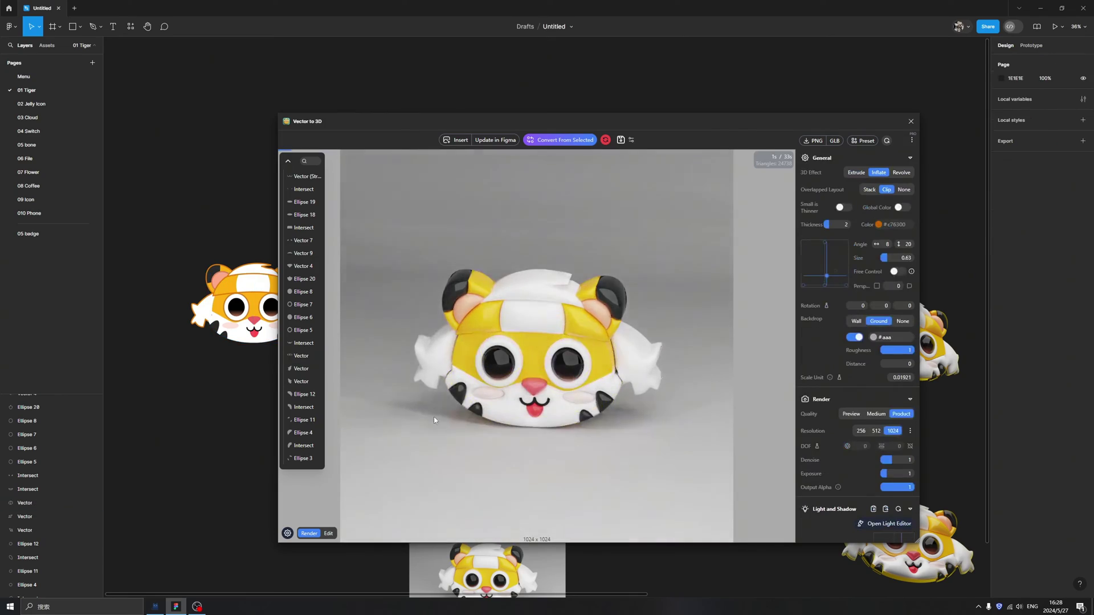
# Turn the 3D tiger to angle -27 horizontal and 27 vertical, and shift the plugin window slightly
pyautogui.moveTo(437, 464); pyautogui.dragTo(543, 446)
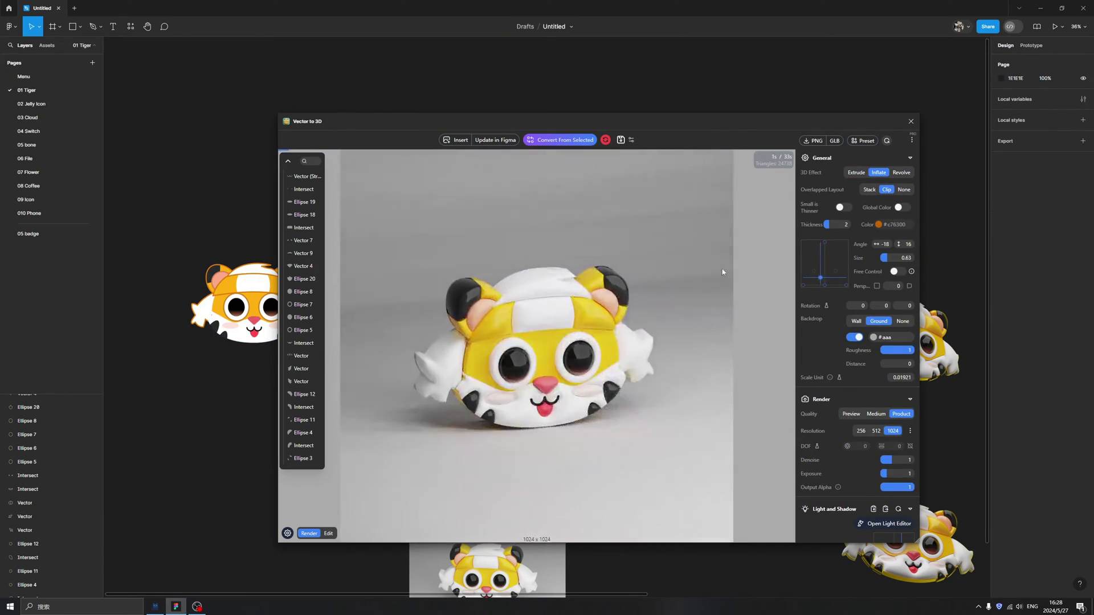
pyautogui.moveTo(630, 398); pyautogui.dragTo(642, 299)
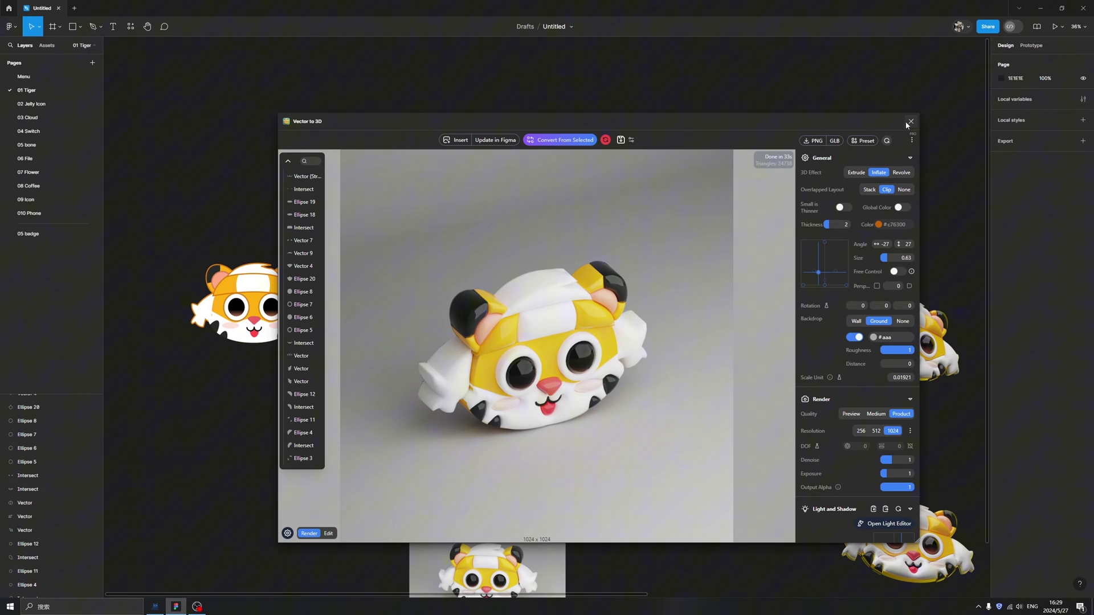
pyautogui.moveTo(725, 119); pyautogui.dragTo(689, 122)
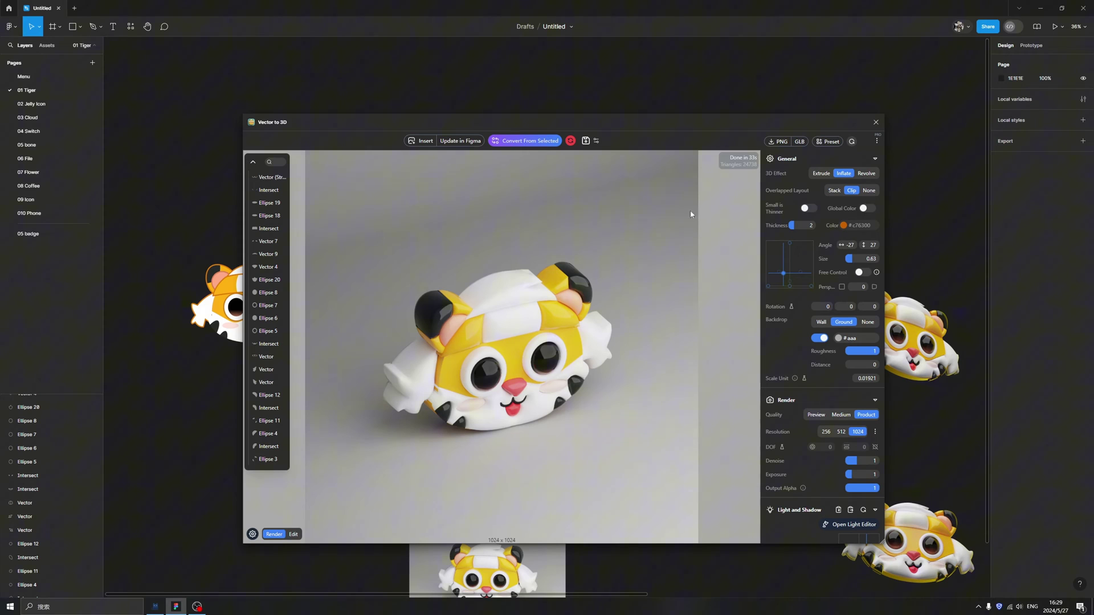
# Review the plugin's preferences, including the available interface languages, and close them with English kept
pyautogui.click(800, 142)
pyautogui.click(877, 141)
pyautogui.click(858, 167)
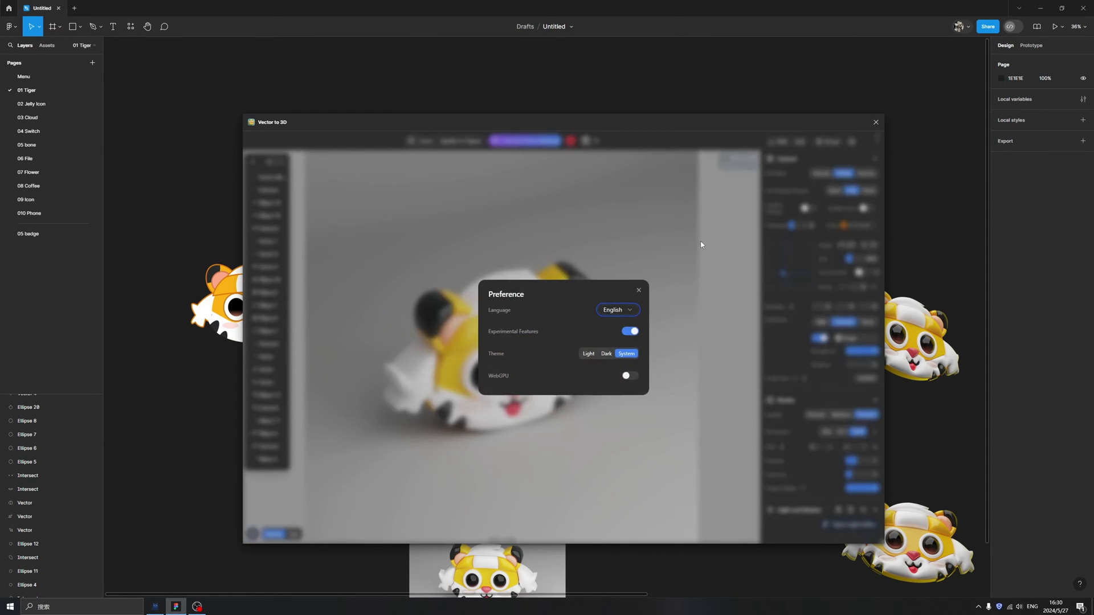
pyautogui.click(631, 314)
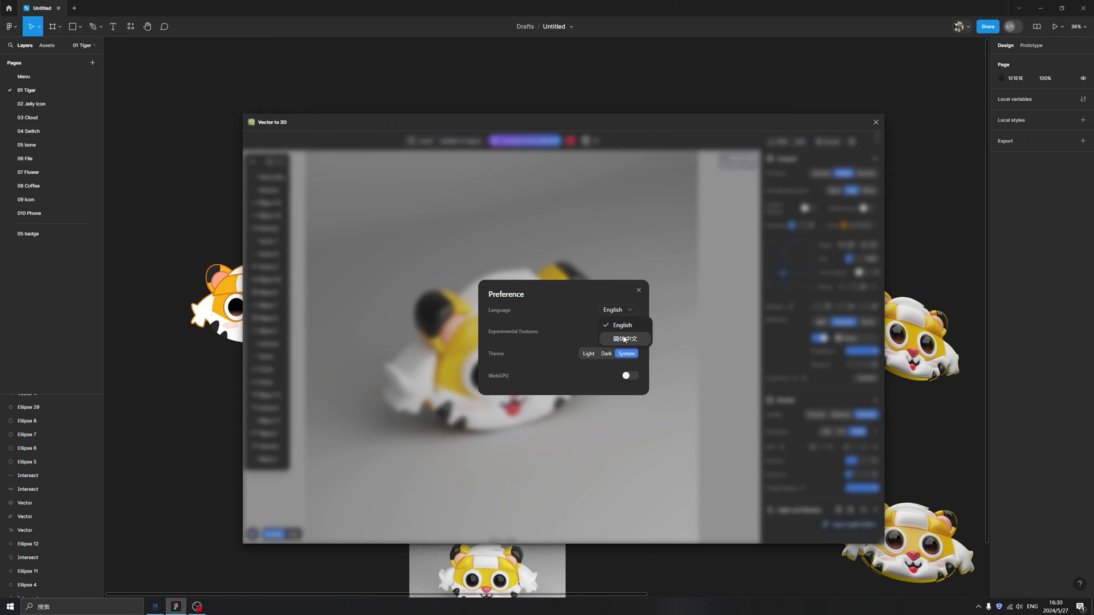
pyautogui.click(567, 311)
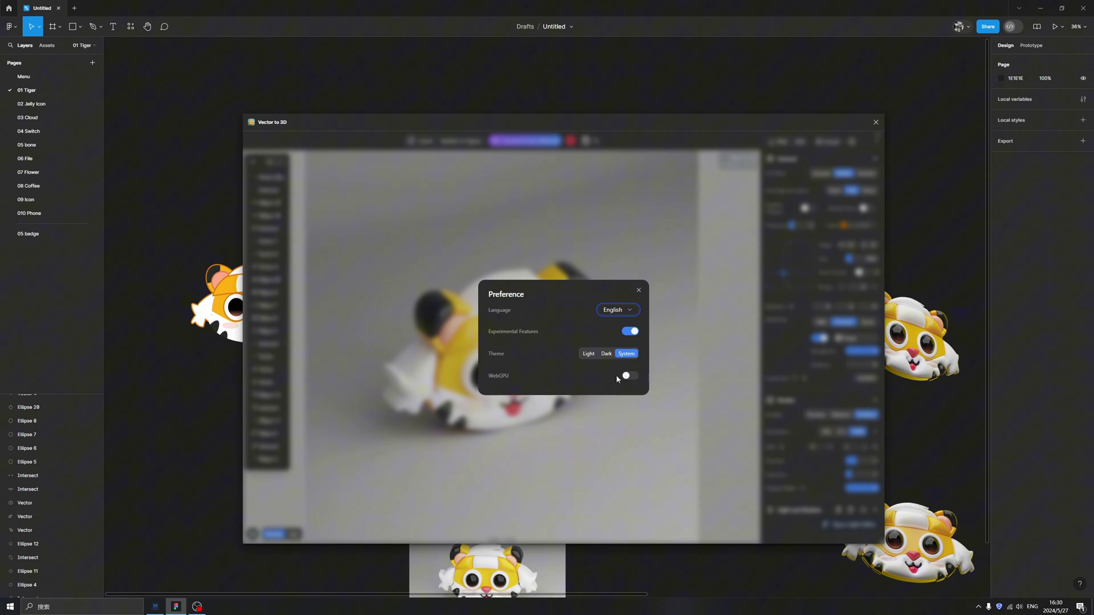
pyautogui.click(639, 290)
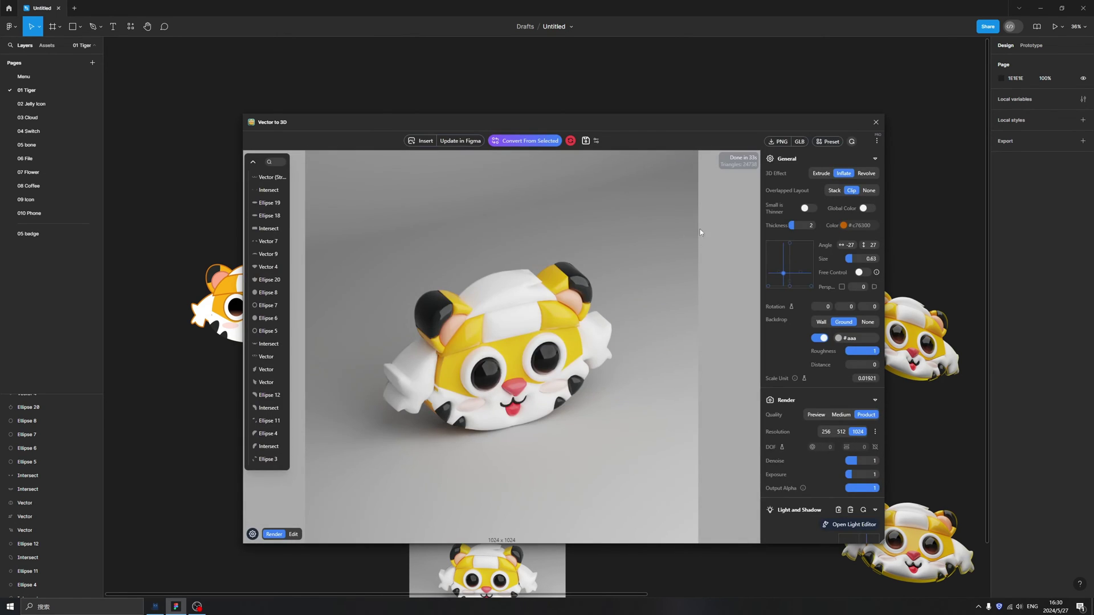
# Close the Vector to 3D plugin and examine the transparent and grey-backdrop tiger renders close up on the canvas
pyautogui.click(876, 125)
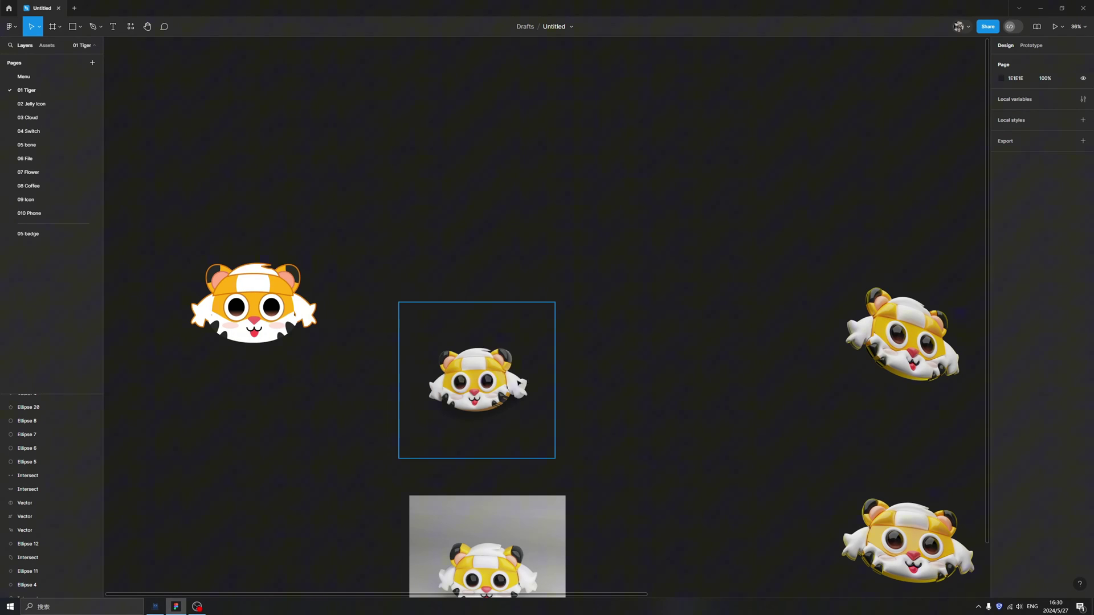
pyautogui.scroll(5, 510, 382)
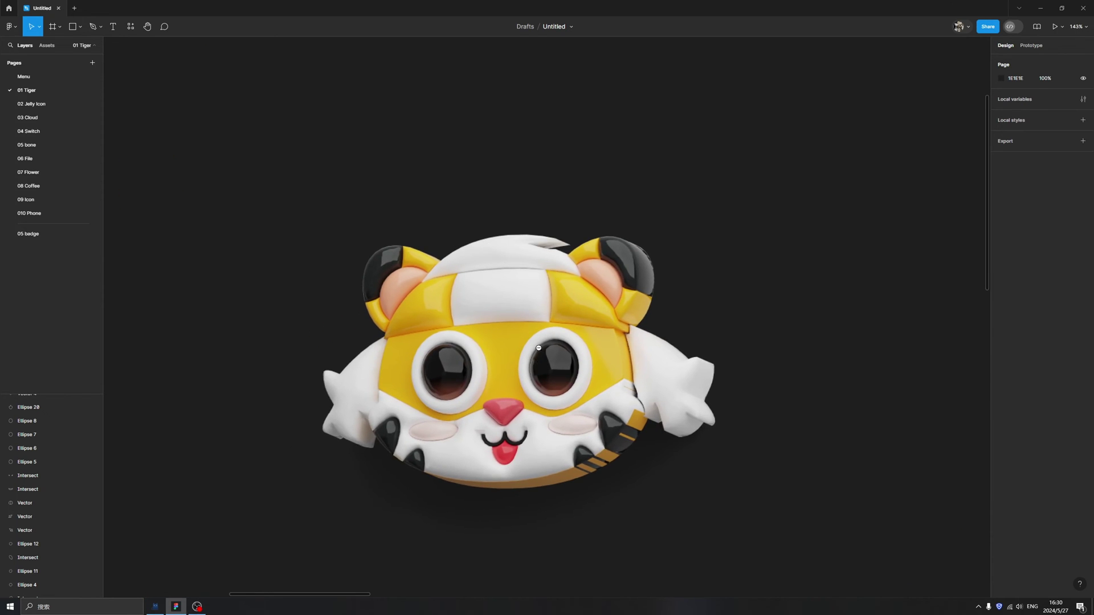
pyautogui.scroll(-2, 538, 348)
pyautogui.moveTo(652, 426); pyautogui.dragTo(579, 258)
pyautogui.scroll(2, 476, 401)
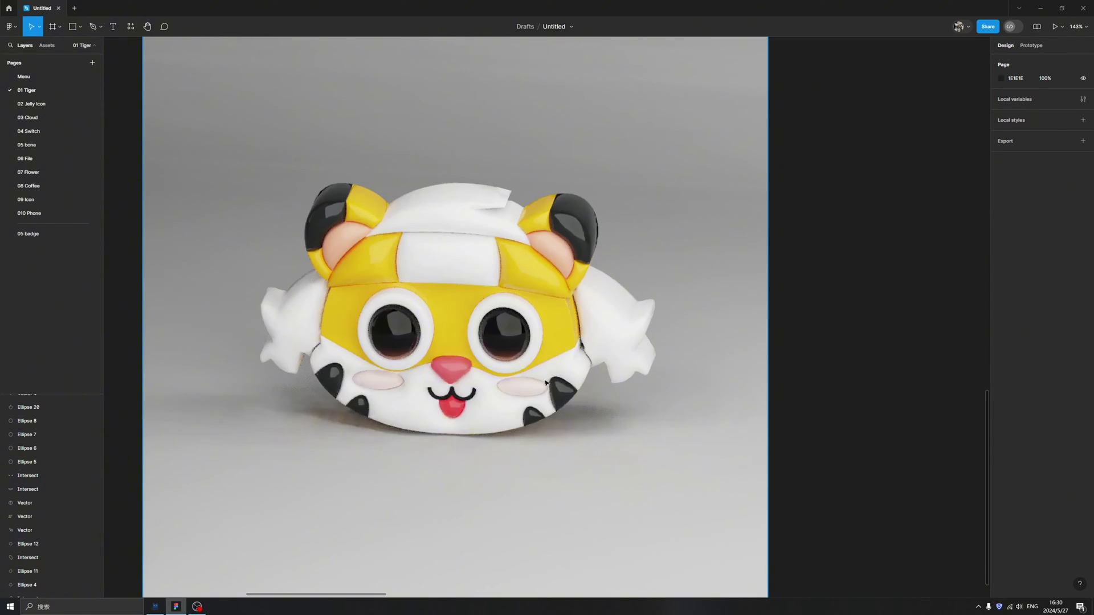
pyautogui.scroll(-2, 603, 304)
pyautogui.moveTo(682, 306); pyautogui.dragTo(371, 363)
pyautogui.scroll(-2, 682, 307)
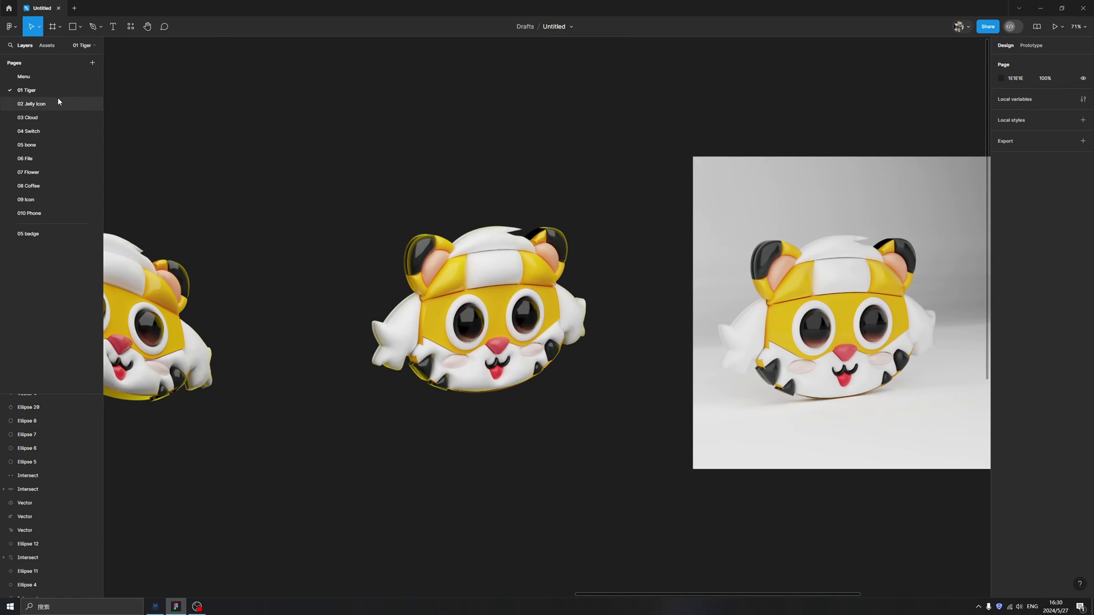
# Switch to the 02 Jelly Icon page and examine its flat shapes and the finished glassy icon render on yellow
pyautogui.click(59, 103)
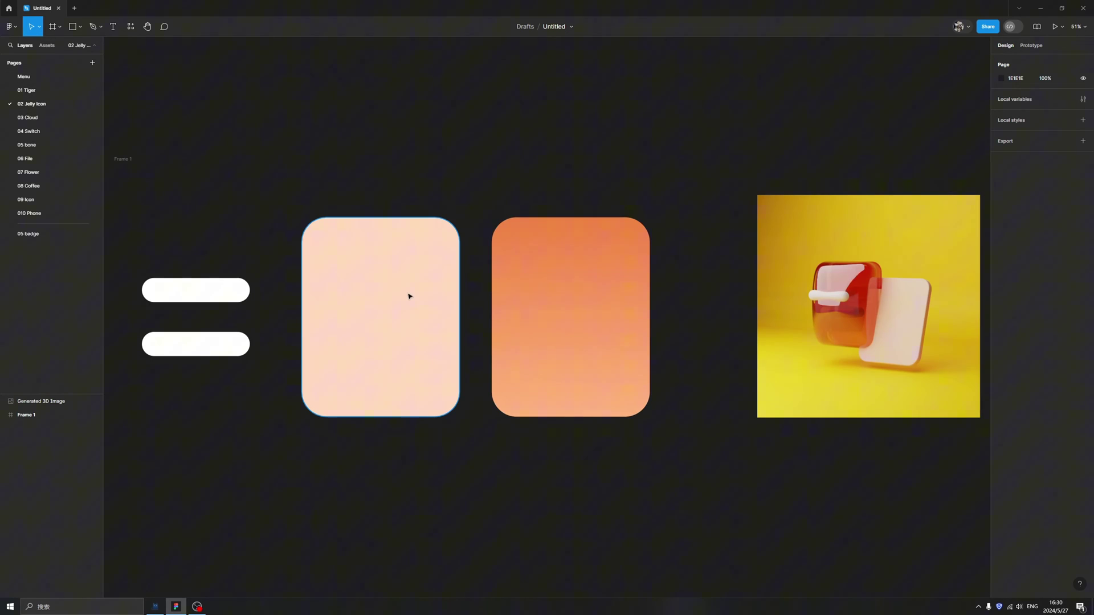
pyautogui.scroll(-2, 473, 281)
pyautogui.scroll(4, 699, 298)
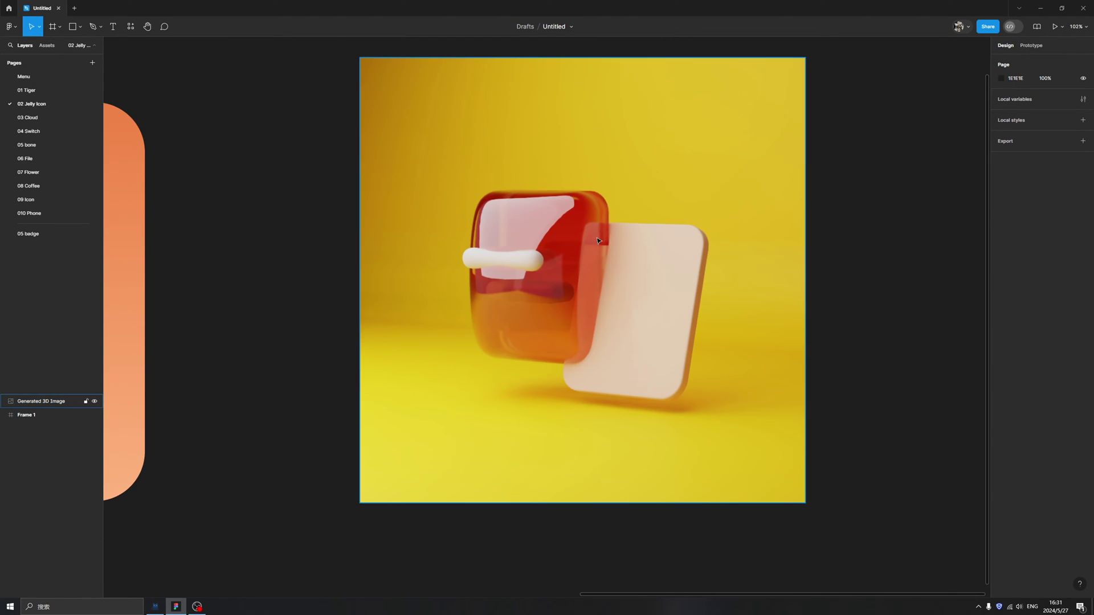
pyautogui.scroll(-6, 625, 296)
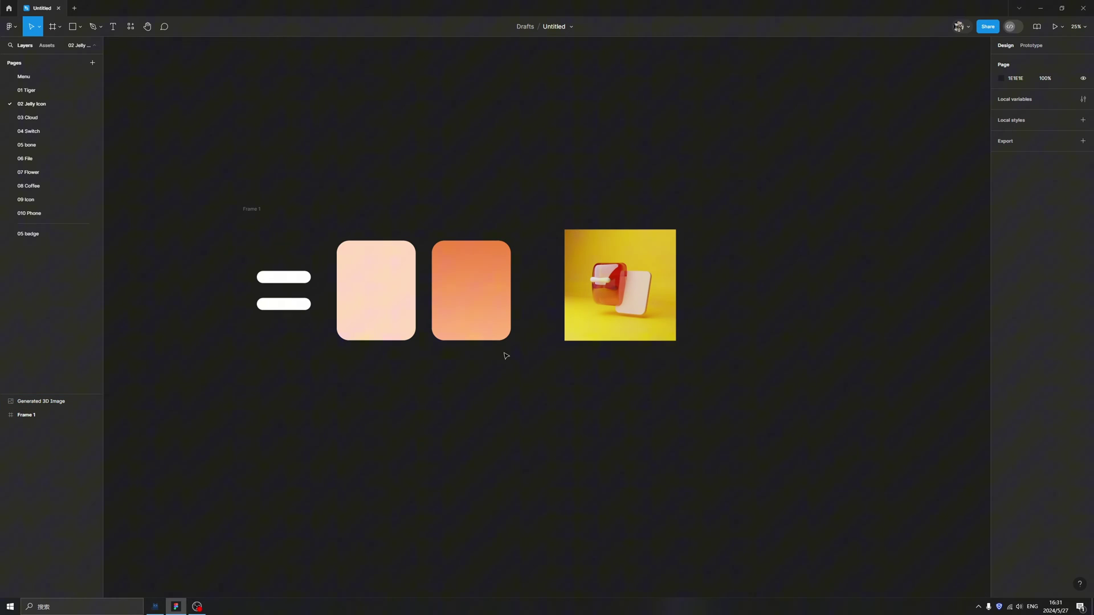
pyautogui.moveTo(496, 366); pyautogui.dragTo(525, 345)
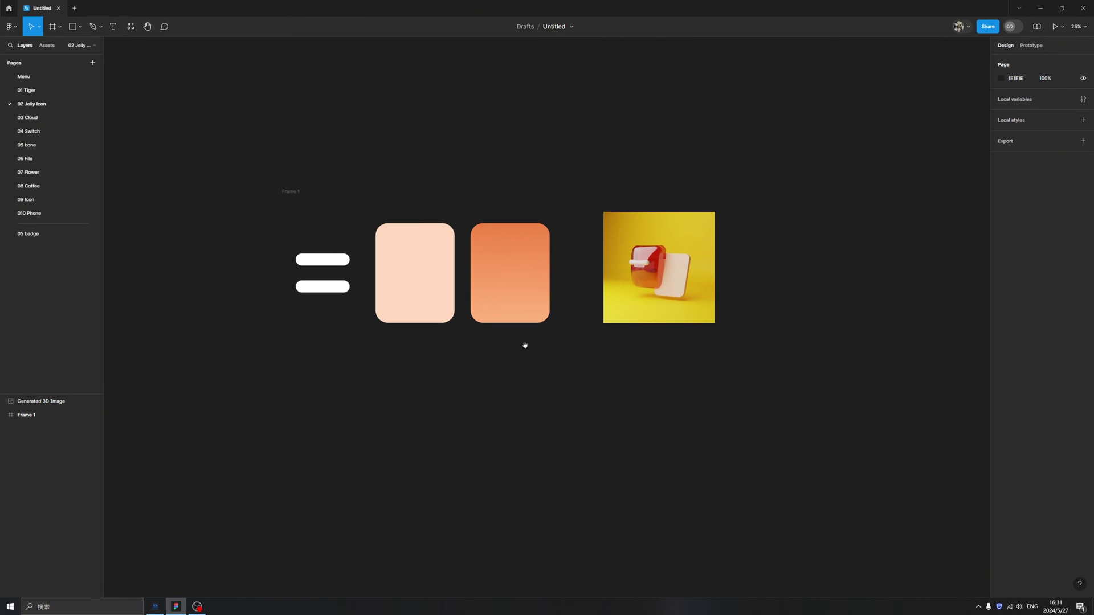
# Select Frame 1 with the jelly icon's shapes and load it into the Vector to 3D plugin
pyautogui.click(290, 194)
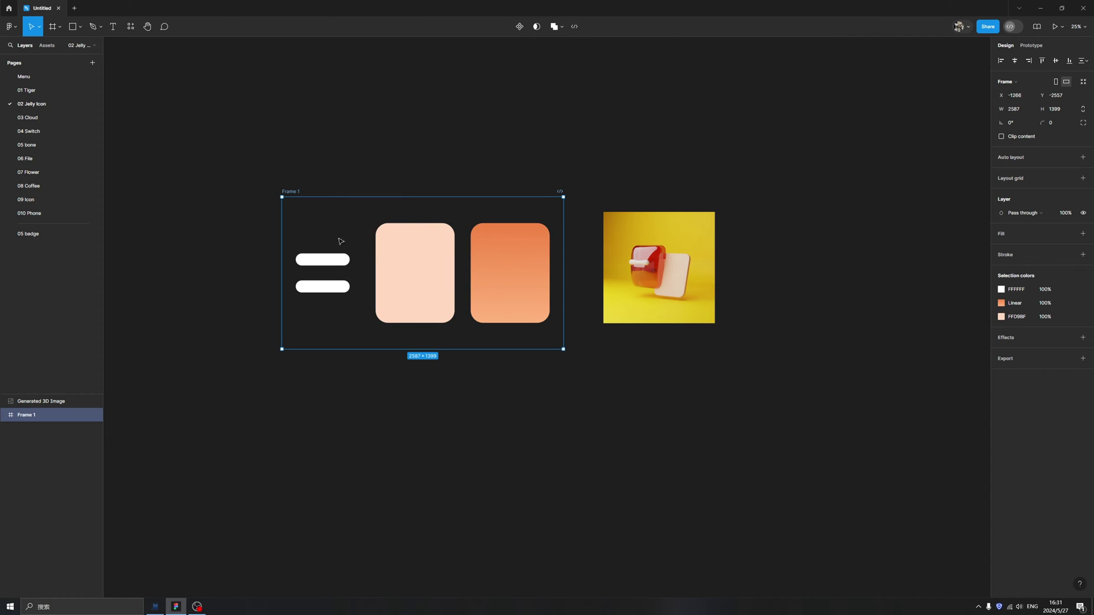
pyautogui.click(10, 26)
pyautogui.moveTo(56, 144)
pyautogui.click(135, 160)
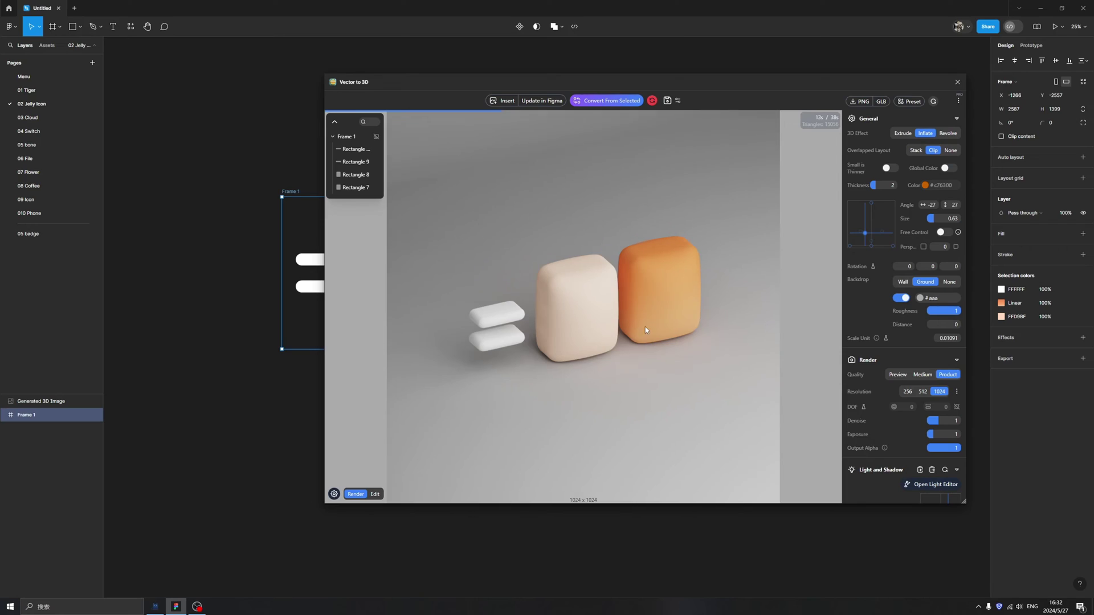
# Turn the 3D jelly icon shapes to a view angle of 27 horizontal and 23 vertical
pyautogui.moveTo(676, 418); pyautogui.dragTo(430, 315)
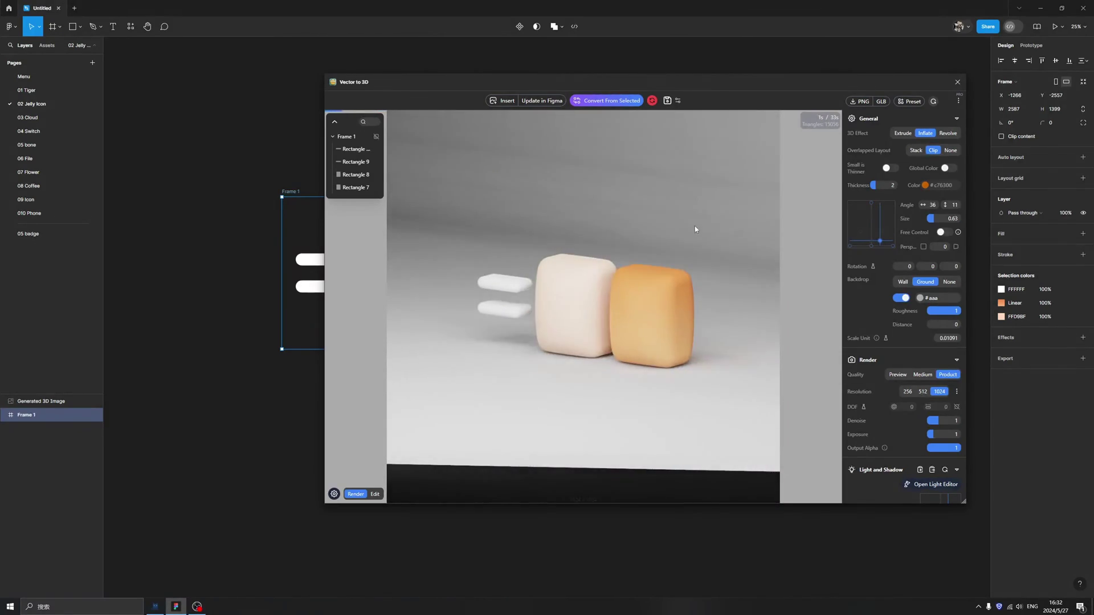
pyautogui.moveTo(576, 356); pyautogui.dragTo(693, 380)
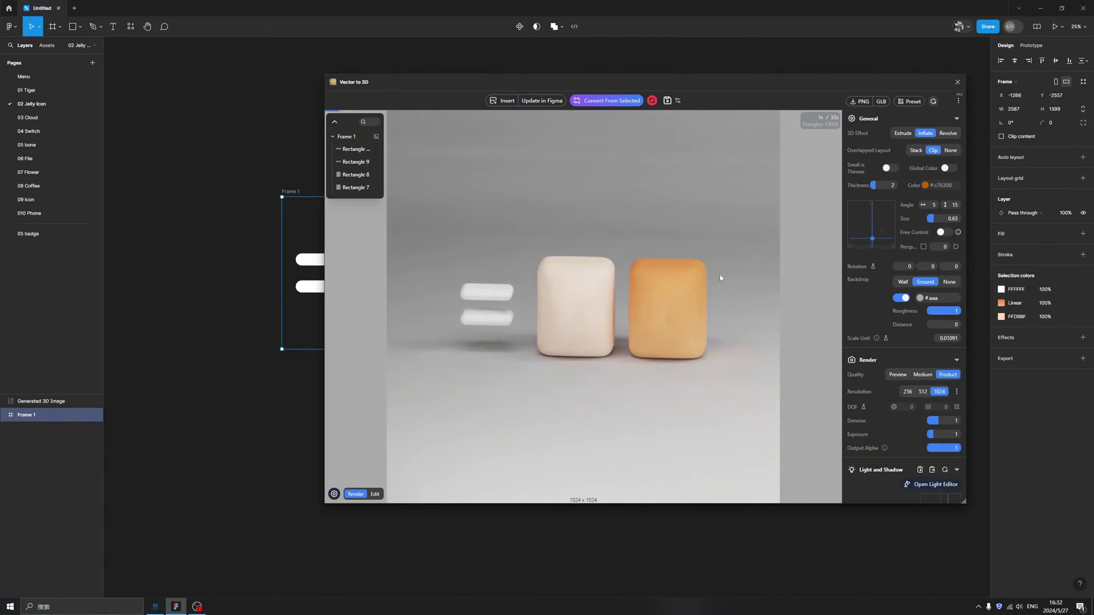
pyautogui.moveTo(726, 273); pyautogui.dragTo(763, 251)
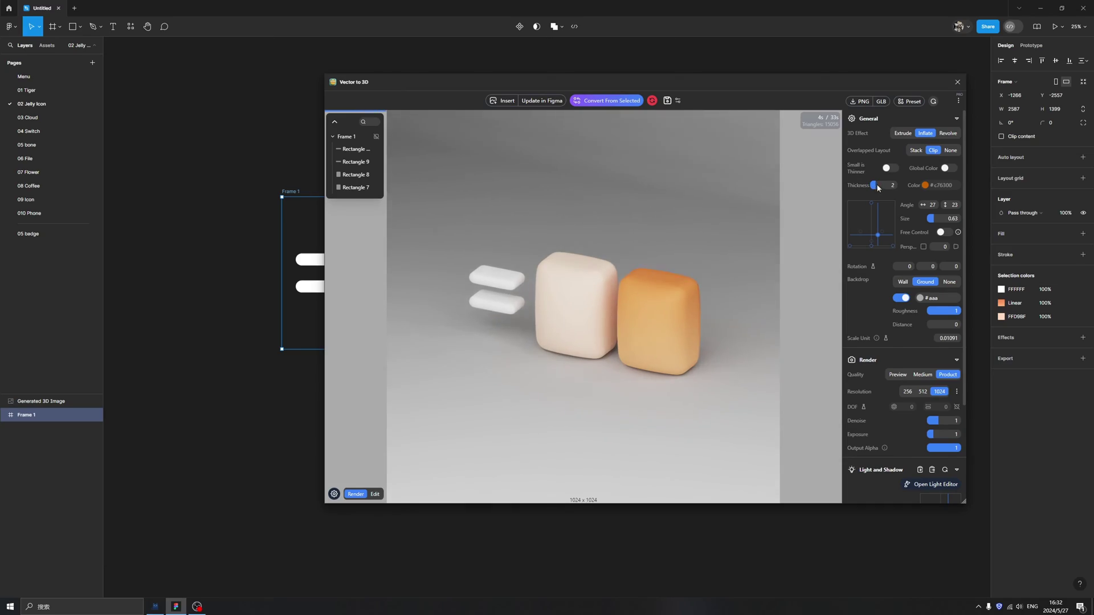
# Set the shapes' global thickness to 0.29 and move the cream rectangle past the orange one to X position 23.18
pyautogui.moveTo(878, 188); pyautogui.dragTo(872, 187)
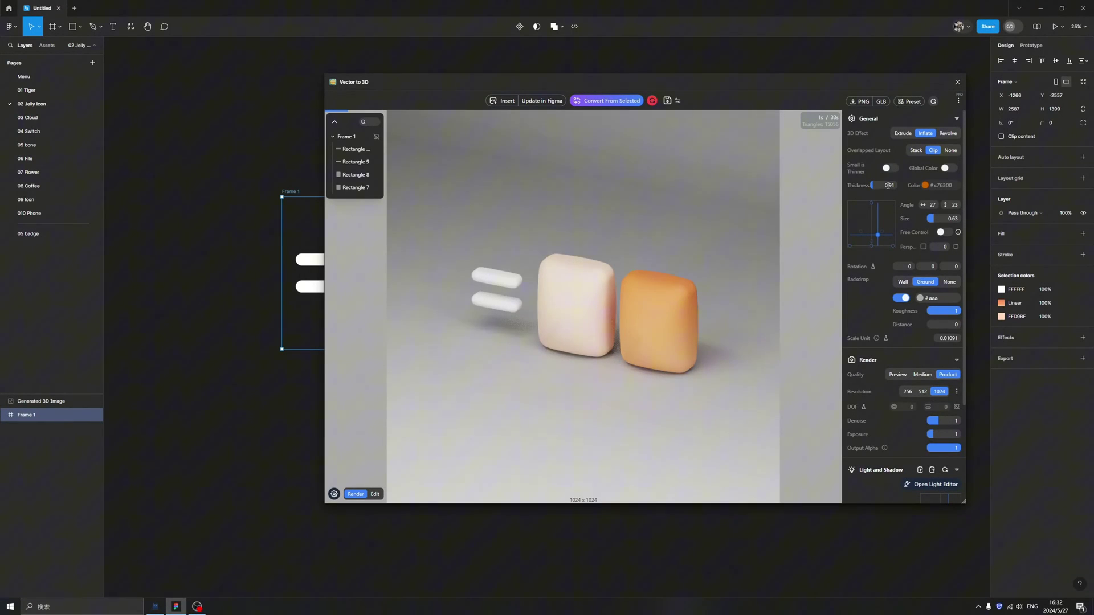
pyautogui.moveTo(743, 352); pyautogui.dragTo(503, 349)
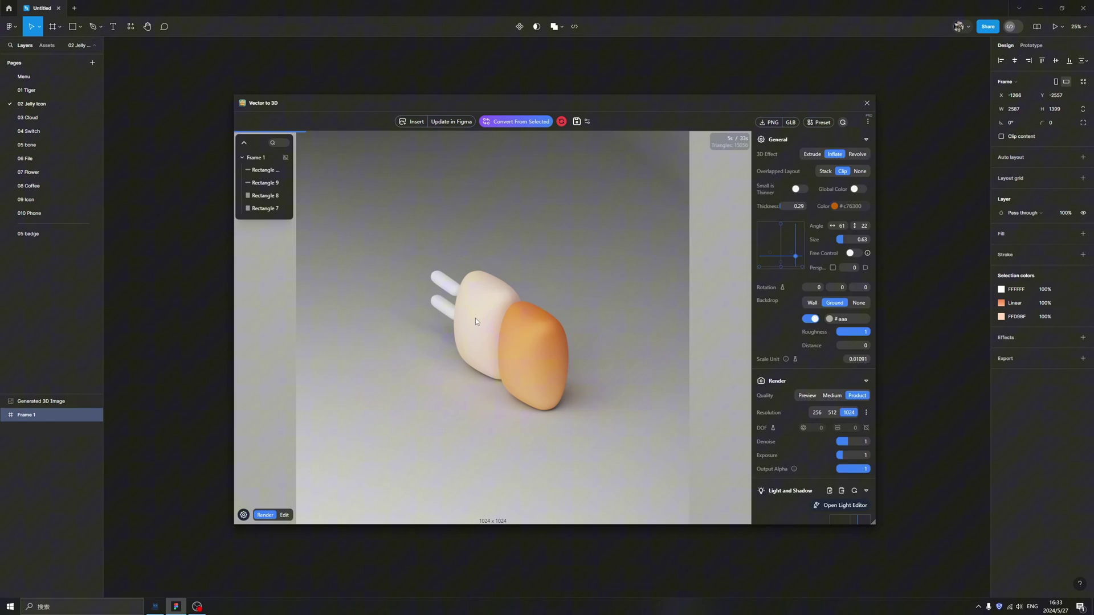
pyautogui.click(513, 326)
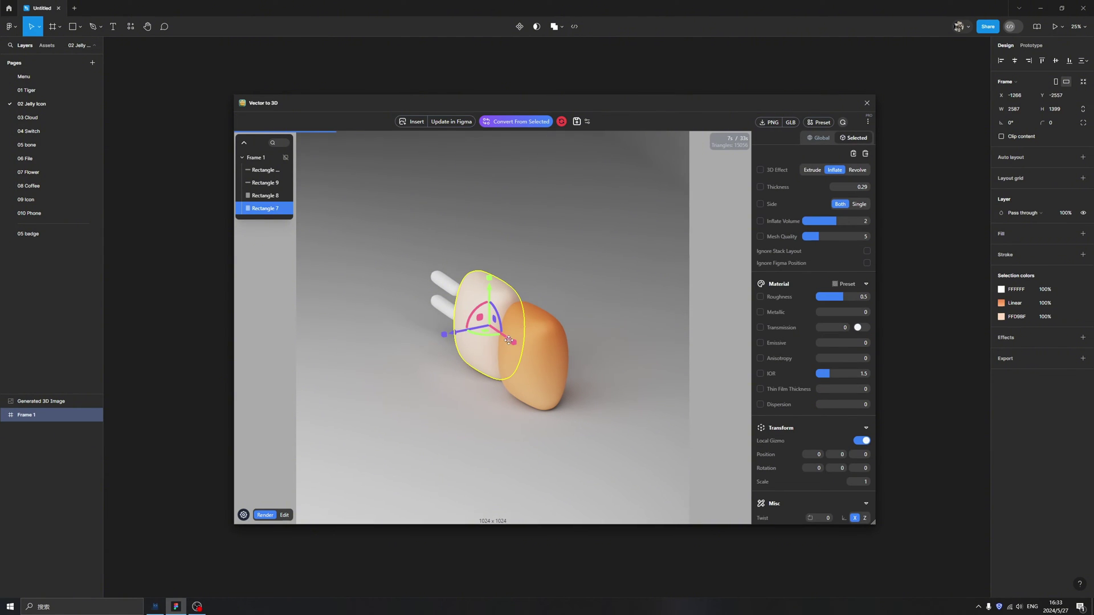
pyautogui.moveTo(509, 340); pyautogui.dragTo(602, 430)
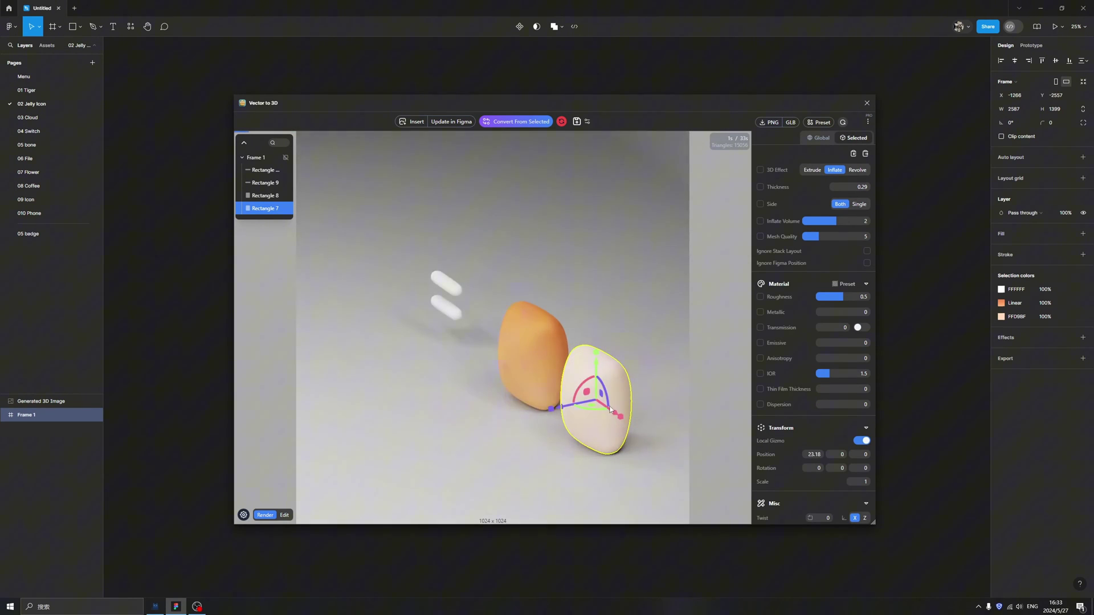
pyautogui.click(562, 360)
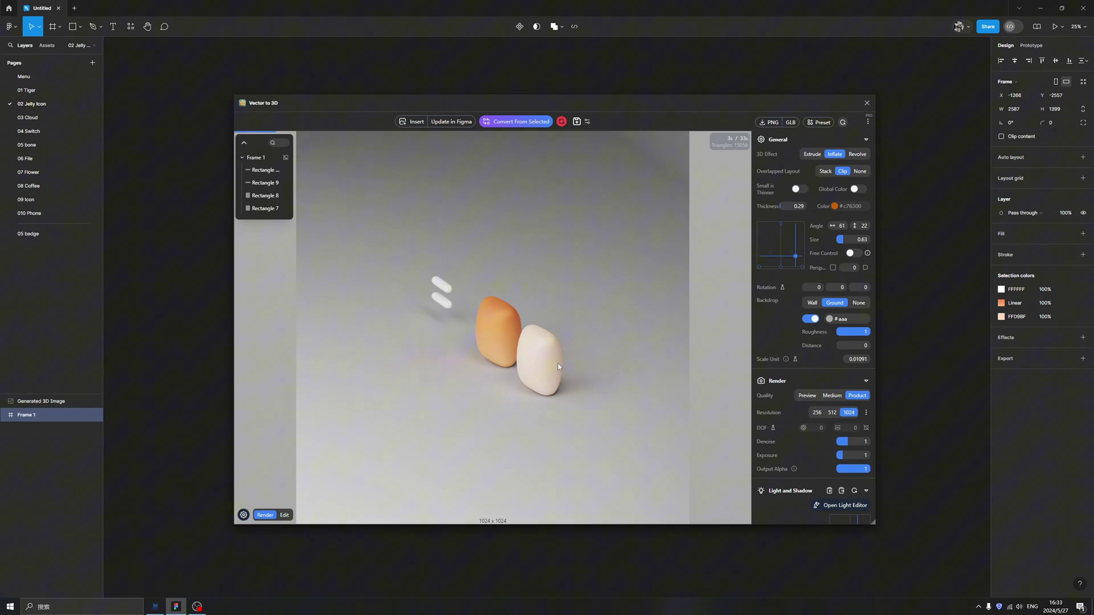
# Switch the cream rectangle's 3D effect to Extrude and slide it back towards the orange one to X position 18.67
pyautogui.click(558, 365)
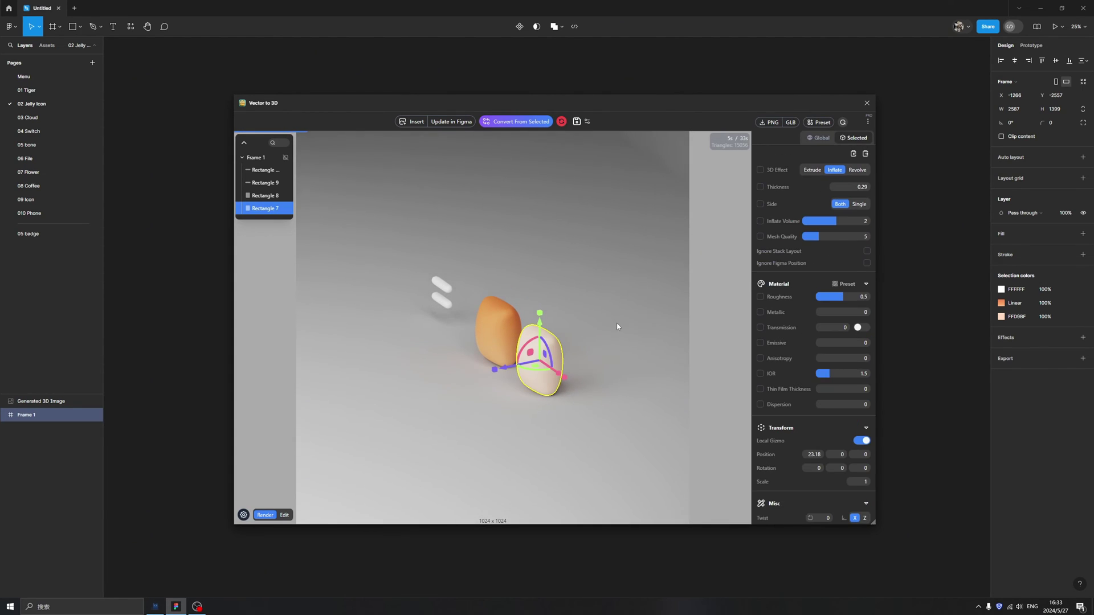
pyautogui.click(813, 169)
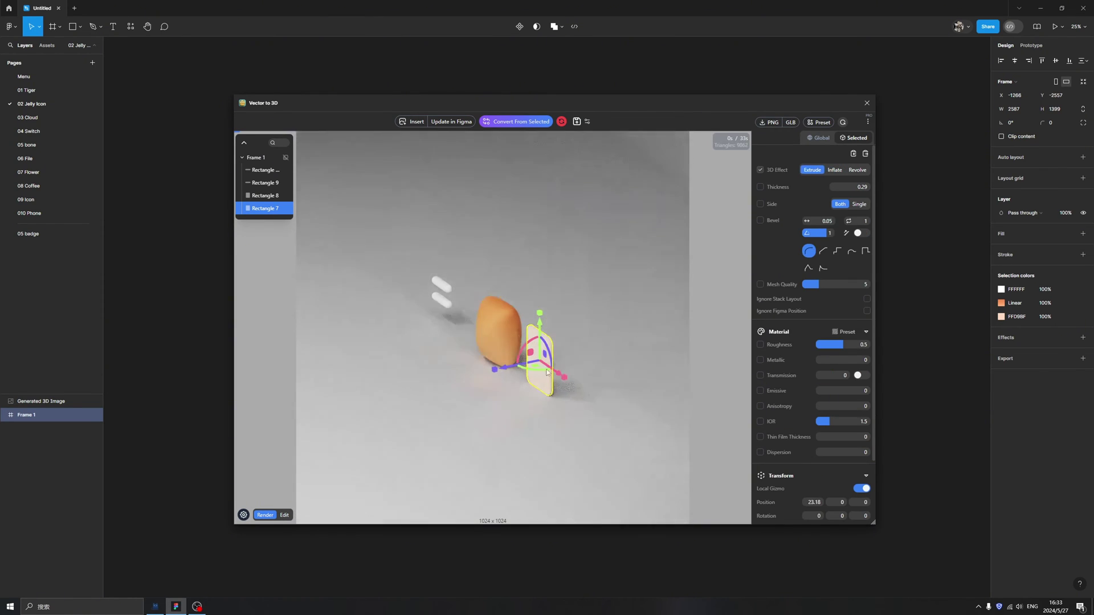
pyautogui.click(529, 394)
pyautogui.moveTo(530, 400); pyautogui.dragTo(583, 350)
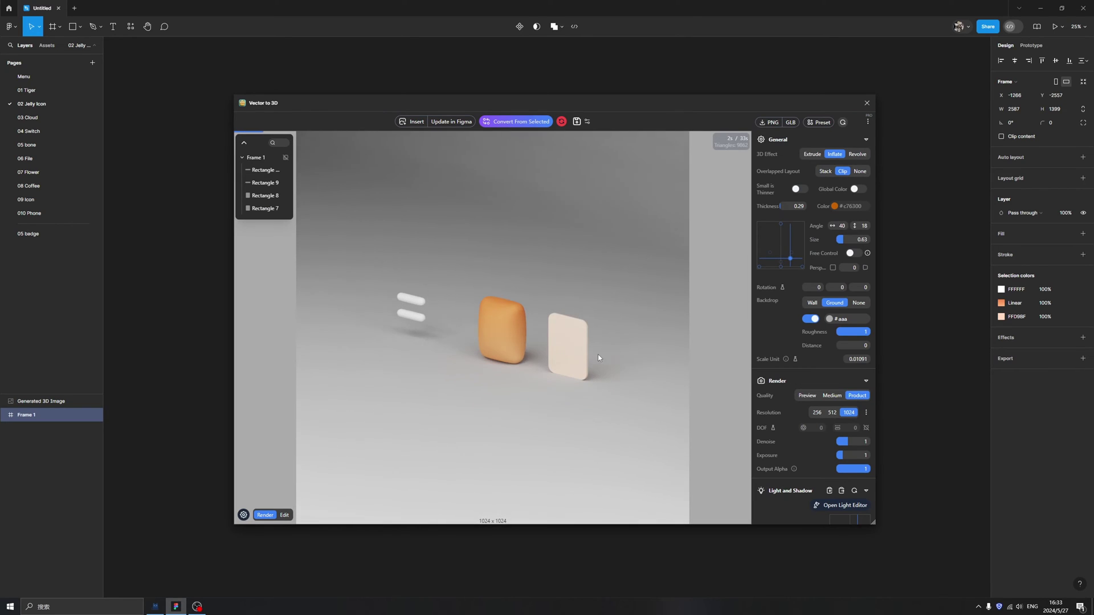
pyautogui.click(577, 358)
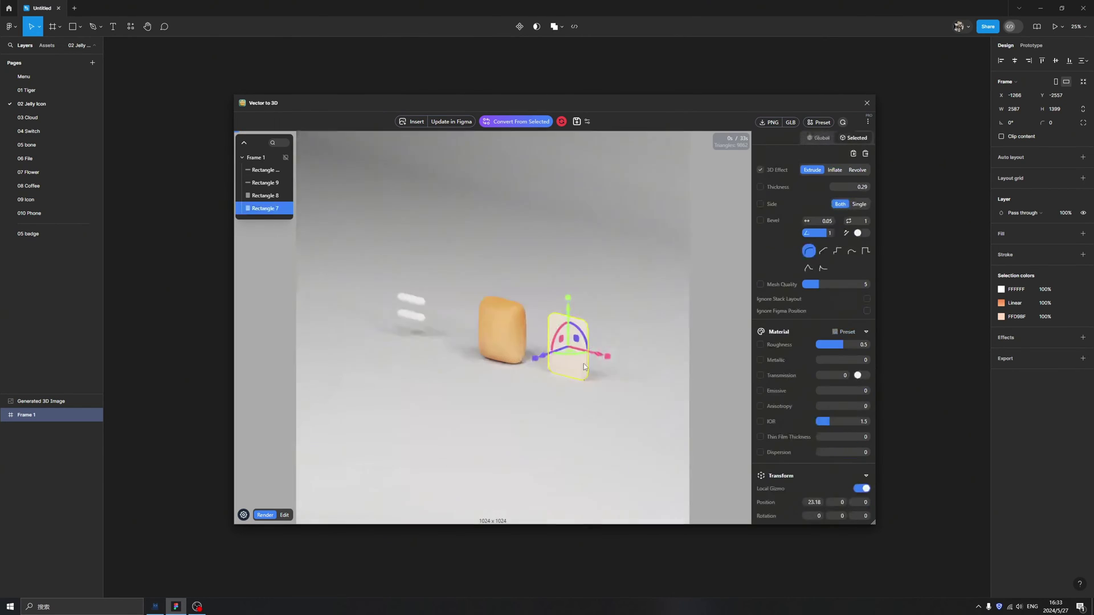
pyautogui.moveTo(604, 363); pyautogui.dragTo(578, 352)
# Move the orange rectangle close against the cream one, to position 1.88, 0, 1.78
pyautogui.click(534, 351)
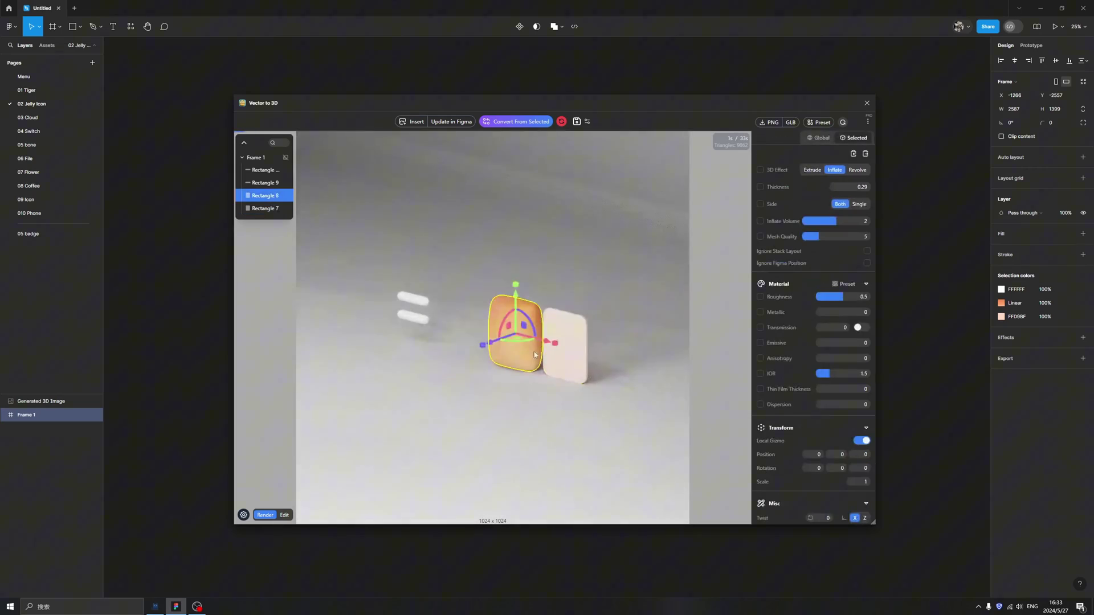
pyautogui.moveTo(540, 340); pyautogui.dragTo(561, 348)
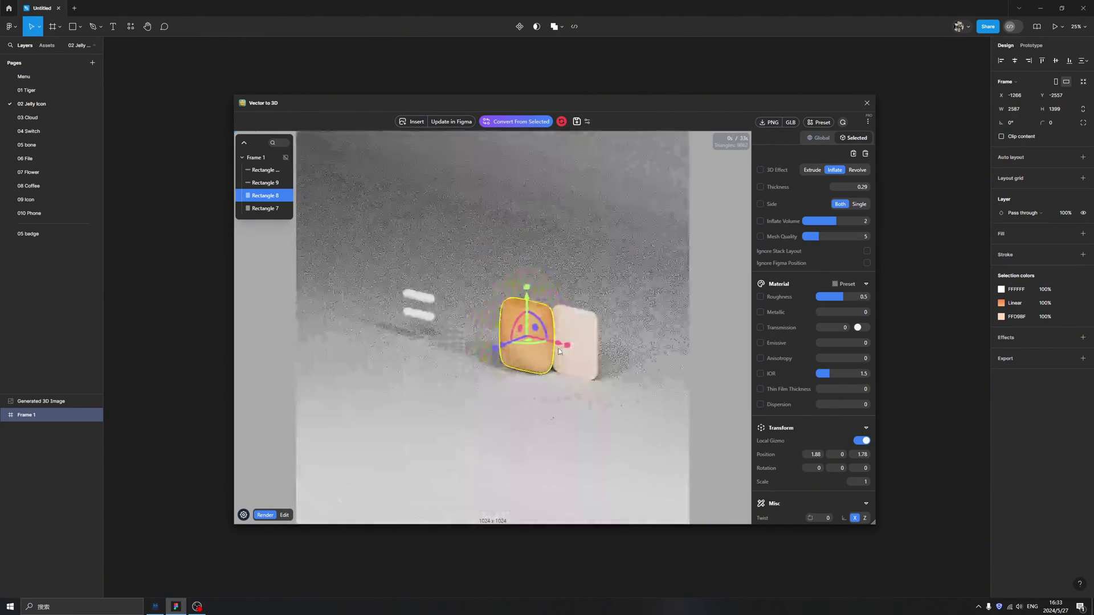
pyautogui.click(577, 351)
pyautogui.click(532, 351)
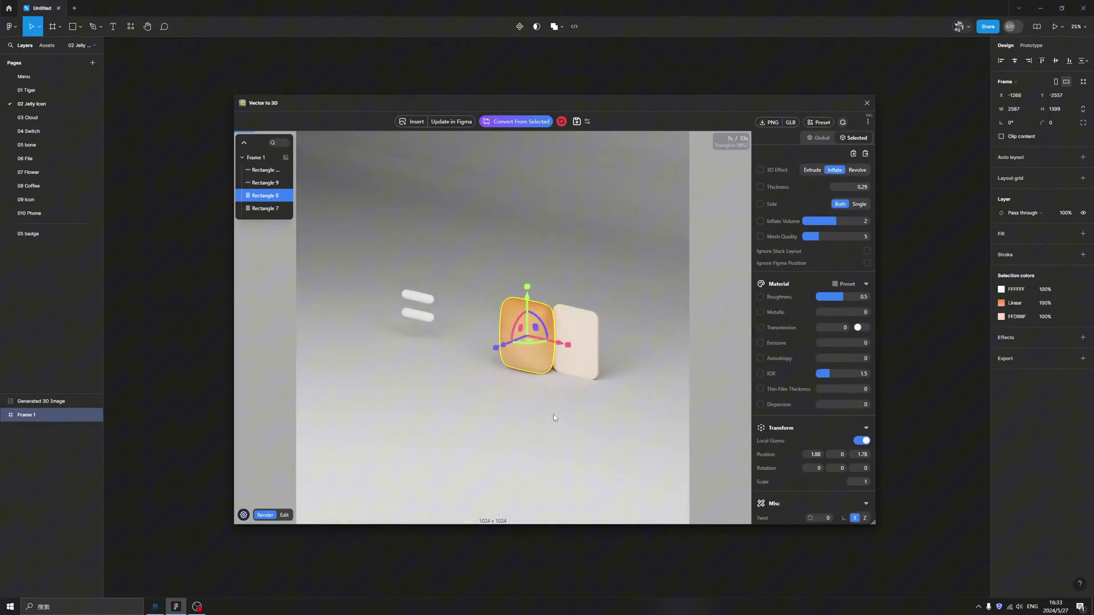
pyautogui.click(552, 415)
# Select both white bars together and move them onto the front face of the orange rectangle
pyautogui.click(417, 296)
pyautogui.keyDown('shift'); pyautogui.click(419, 319); pyautogui.keyUp('shift')
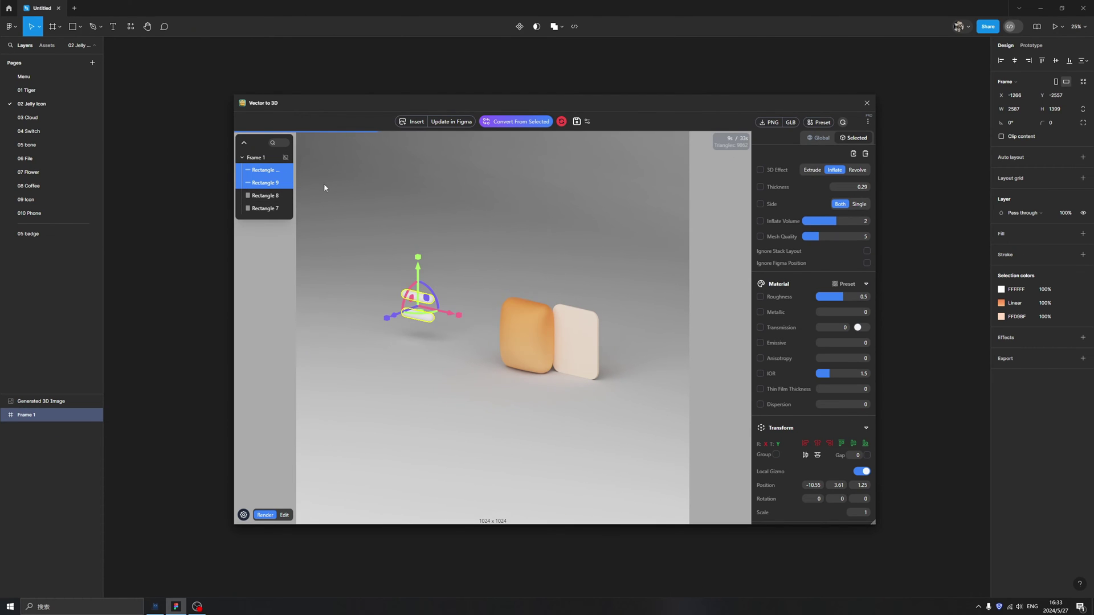
pyautogui.moveTo(447, 313); pyautogui.dragTo(547, 340)
pyautogui.moveTo(440, 268); pyautogui.dragTo(441, 282)
pyautogui.moveTo(415, 332); pyautogui.dragTo(554, 422)
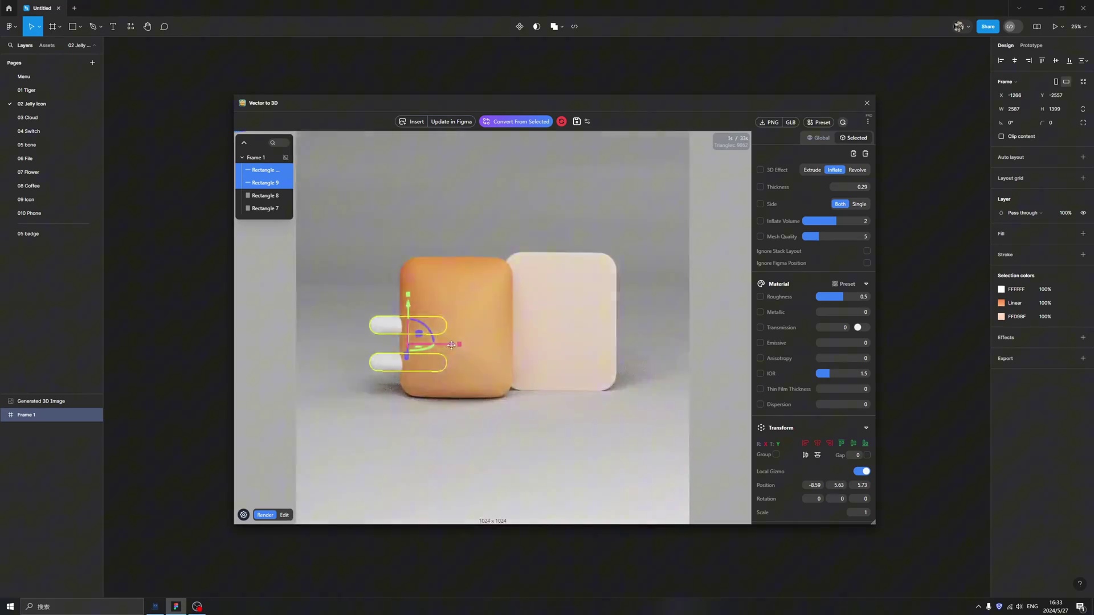
pyautogui.moveTo(443, 346); pyautogui.dragTo(387, 356)
pyautogui.moveTo(413, 306); pyautogui.dragTo(412, 293)
pyautogui.moveTo(413, 440); pyautogui.dragTo(523, 442)
# Align the two white bars and the orange rectangle to their common centre along the X axis
pyautogui.keyDown('shift'); pyautogui.click(444, 279); pyautogui.keyUp('shift')
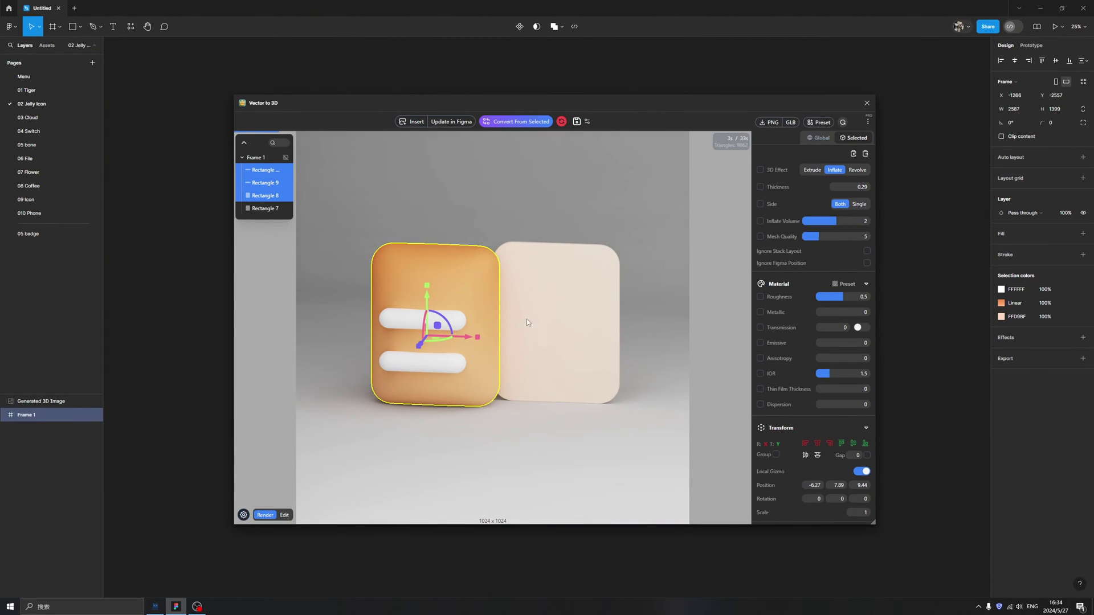
pyautogui.moveTo(818, 446)
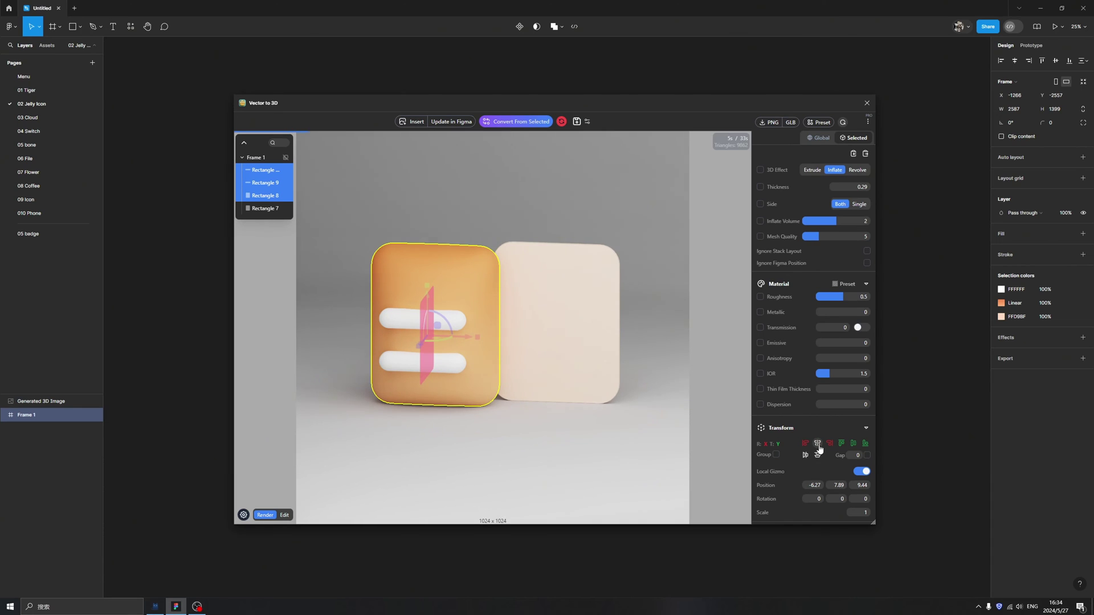
pyautogui.click(820, 448)
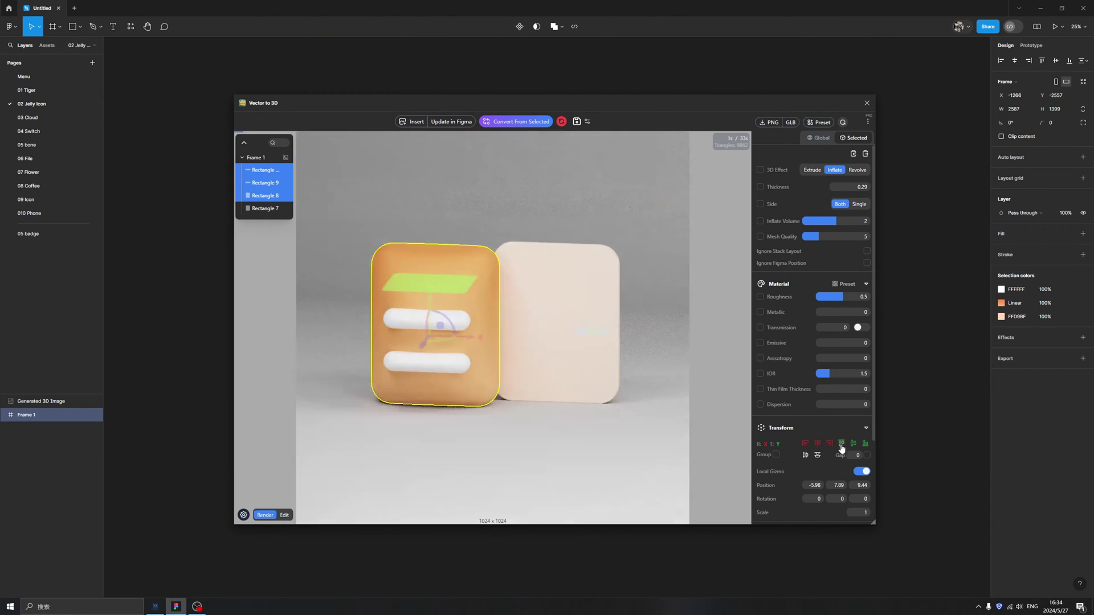
pyautogui.click(524, 446)
pyautogui.moveTo(524, 447); pyautogui.dragTo(424, 414)
pyautogui.click(426, 319)
pyautogui.click(515, 418)
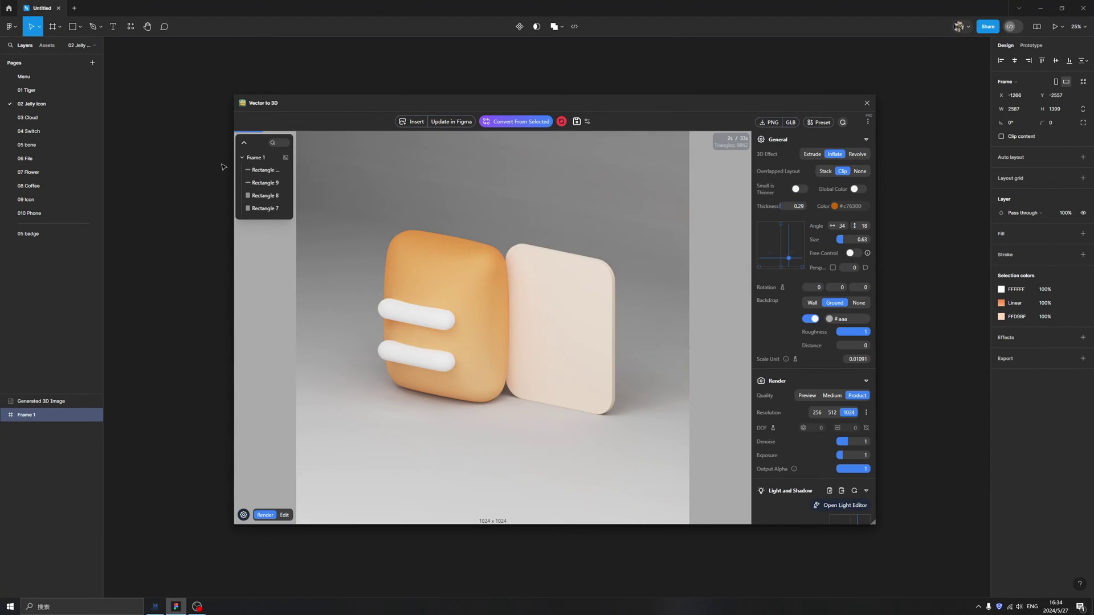
# Select only the cream rectangle and tilt it to a rotation of -19
pyautogui.click(264, 170)
pyautogui.keyDown('shift'); pyautogui.click(264, 208); pyautogui.keyUp('shift')
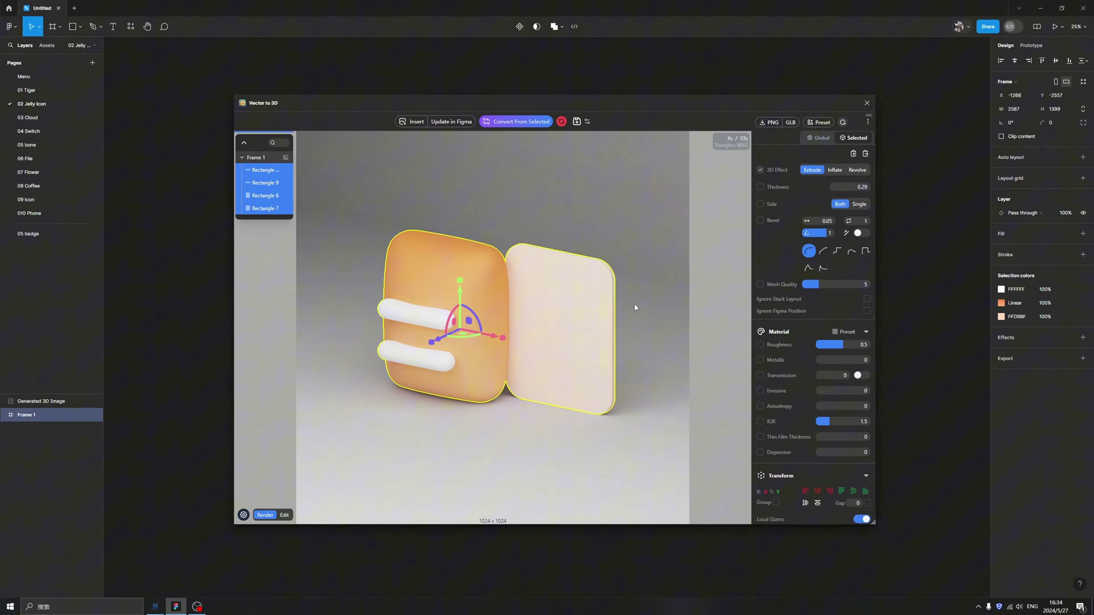
pyautogui.click(588, 339)
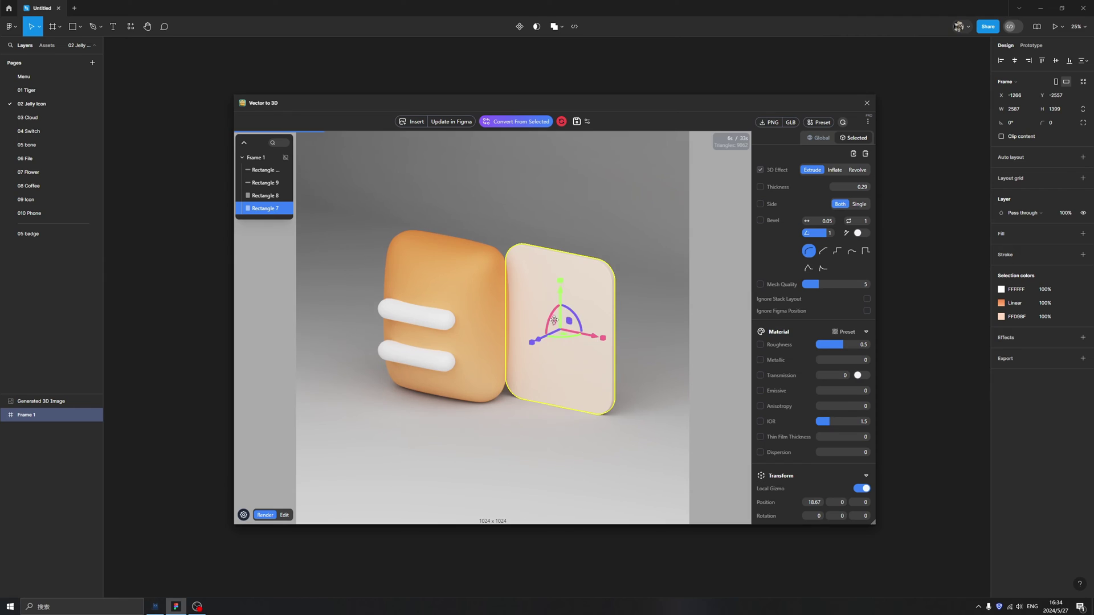
pyautogui.moveTo(548, 309); pyautogui.dragTo(581, 331)
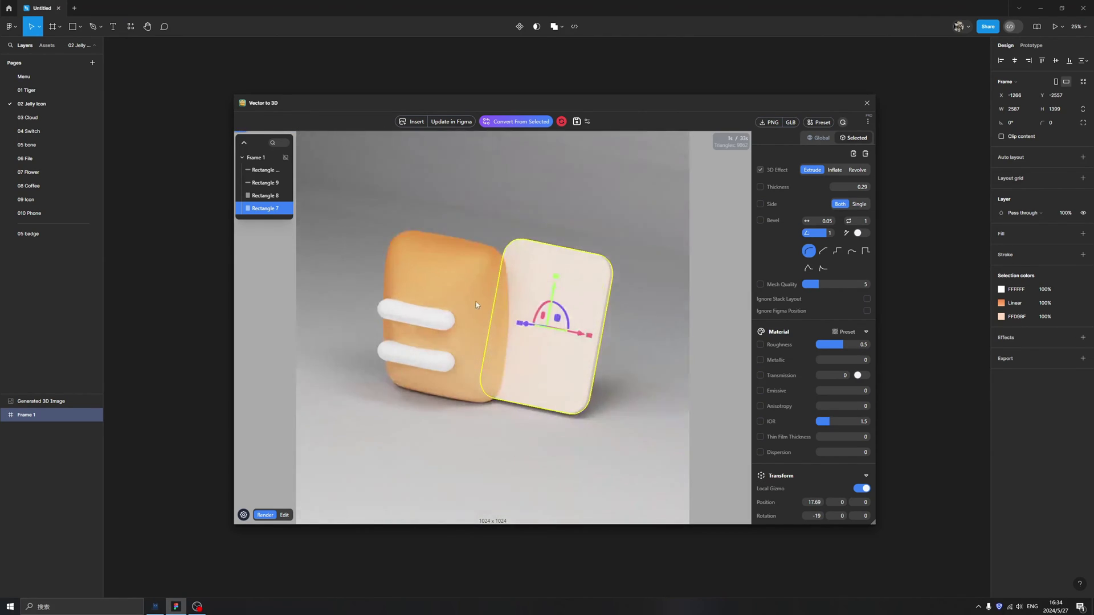
# Tilt the orange rectangle to a rotation of -22 and both white bars to -15
pyautogui.click(479, 296)
pyautogui.moveTo(446, 310); pyautogui.dragTo(434, 305)
pyautogui.click(403, 318)
pyautogui.keyDown('shift'); pyautogui.click(414, 360); pyautogui.keyUp('shift')
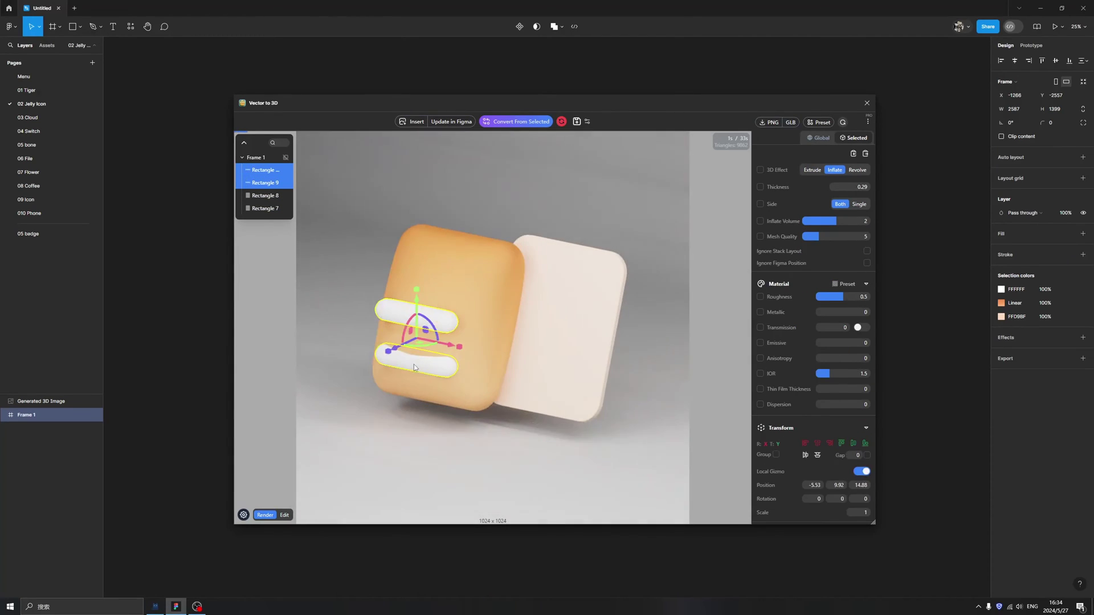
pyautogui.moveTo(411, 316); pyautogui.dragTo(417, 314)
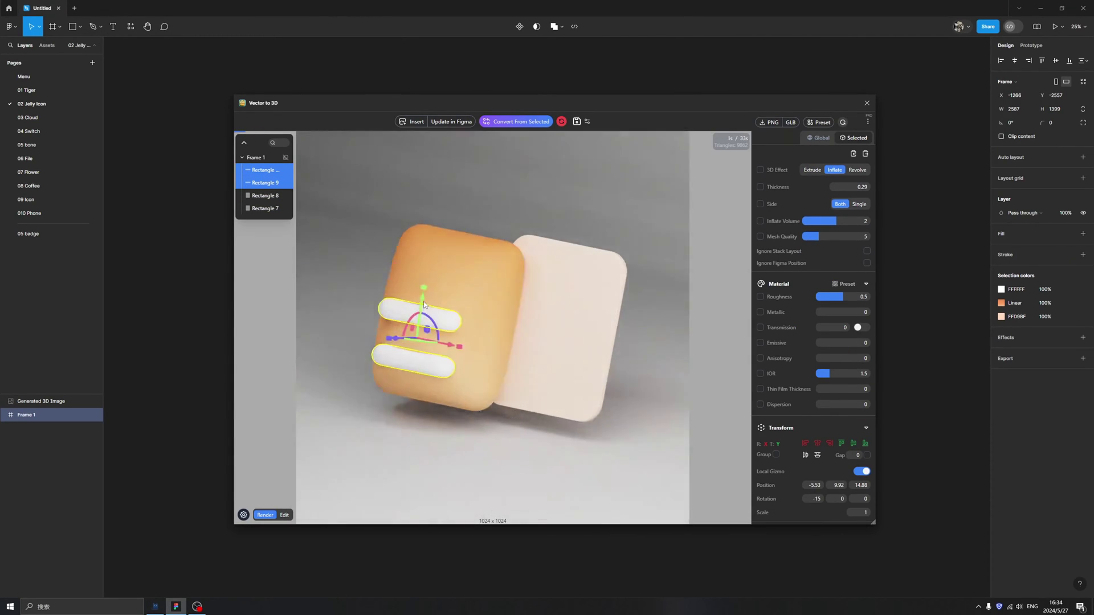
# Shift both white bars up along the orange rectangle and push the lower bar back behind its front face
pyautogui.moveTo(423, 305); pyautogui.dragTo(428, 282)
pyautogui.click(411, 345)
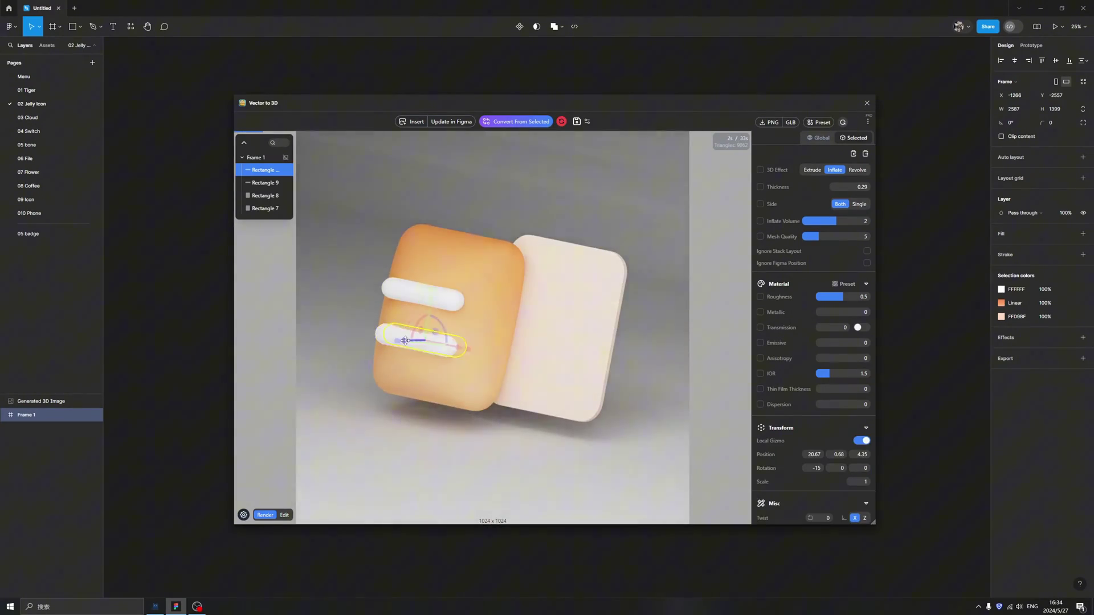
pyautogui.moveTo(405, 341); pyautogui.dragTo(416, 341)
# Apply a smooth built-in glass material preset with transmission 1 and IOR 2 to the orange rectangle
pyautogui.click(480, 381)
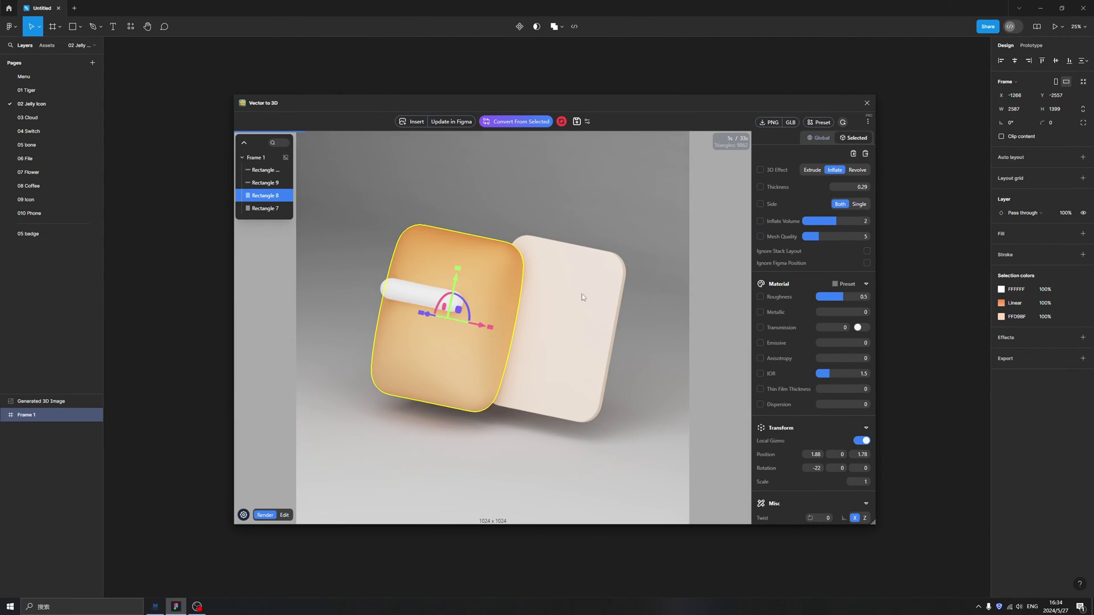
pyautogui.click(847, 284)
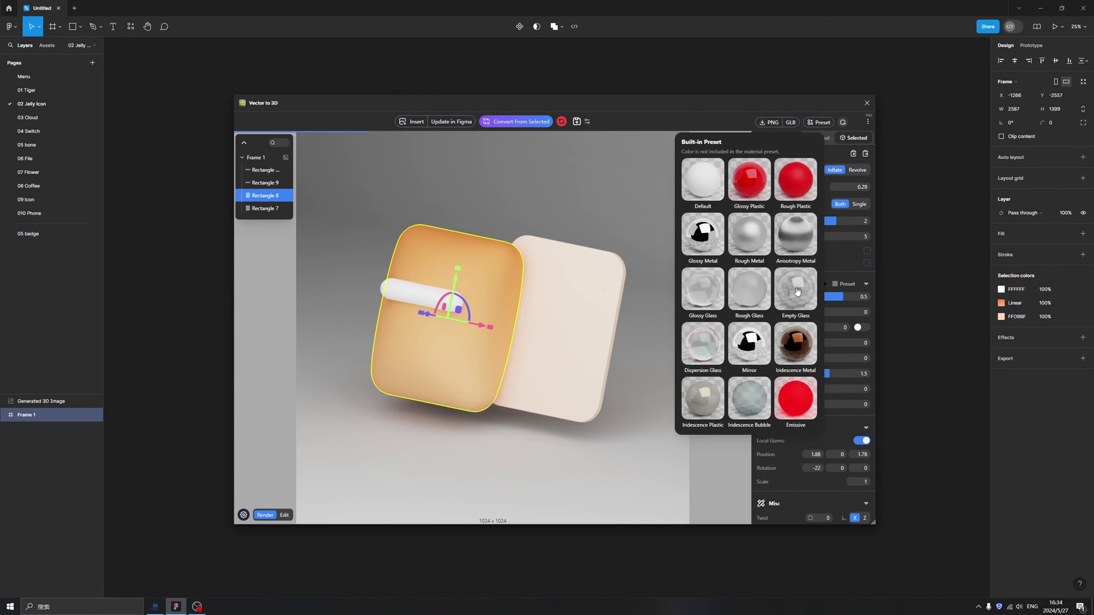
pyautogui.click(801, 341)
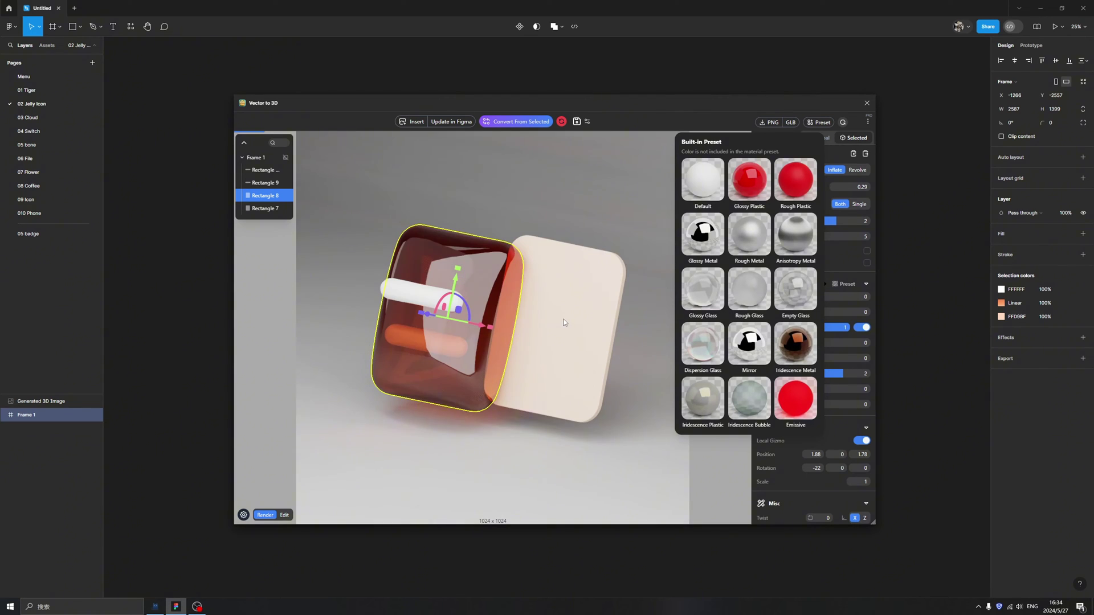
pyautogui.click(554, 436)
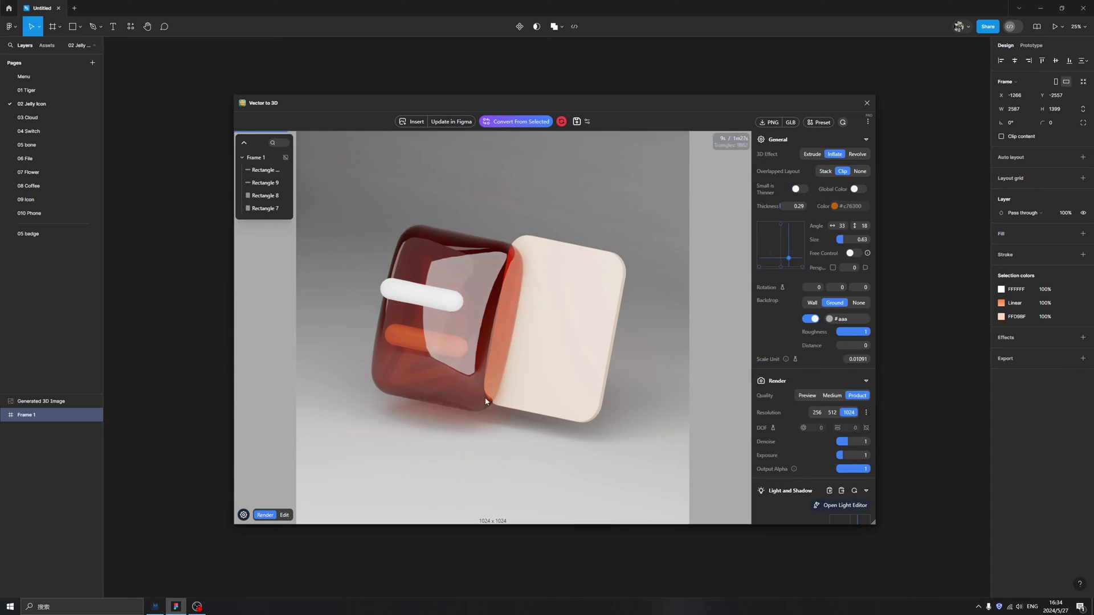
pyautogui.click(413, 345)
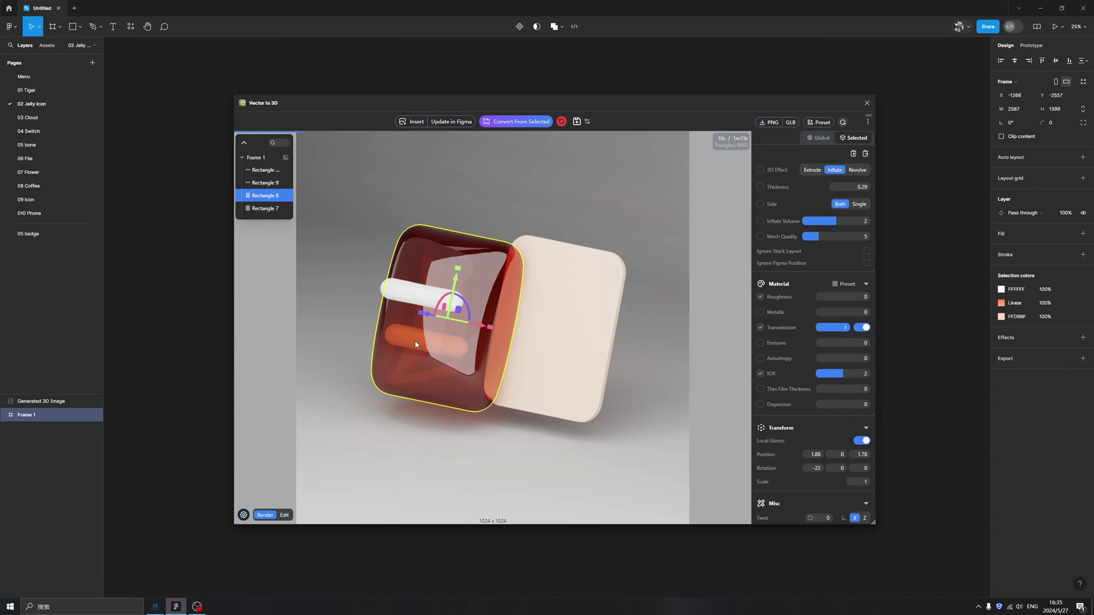
pyautogui.click(524, 449)
pyautogui.click(508, 431)
pyautogui.click(508, 431)
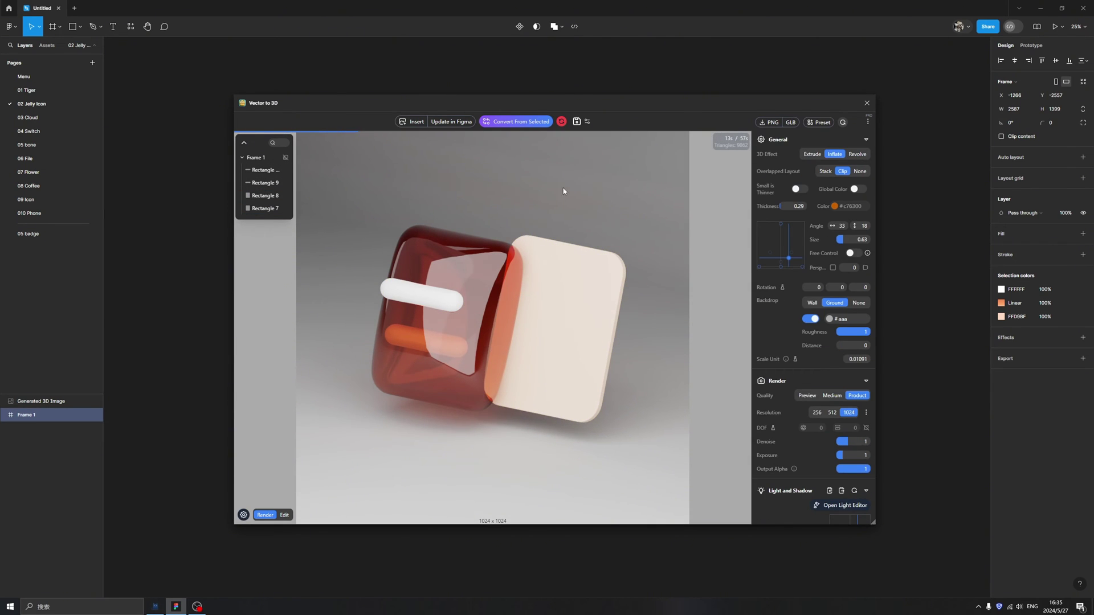
# Change the ground backdrop colour to the warm orange-yellow #ffbb45
pyautogui.moveTo(627, 97); pyautogui.dragTo(598, 101)
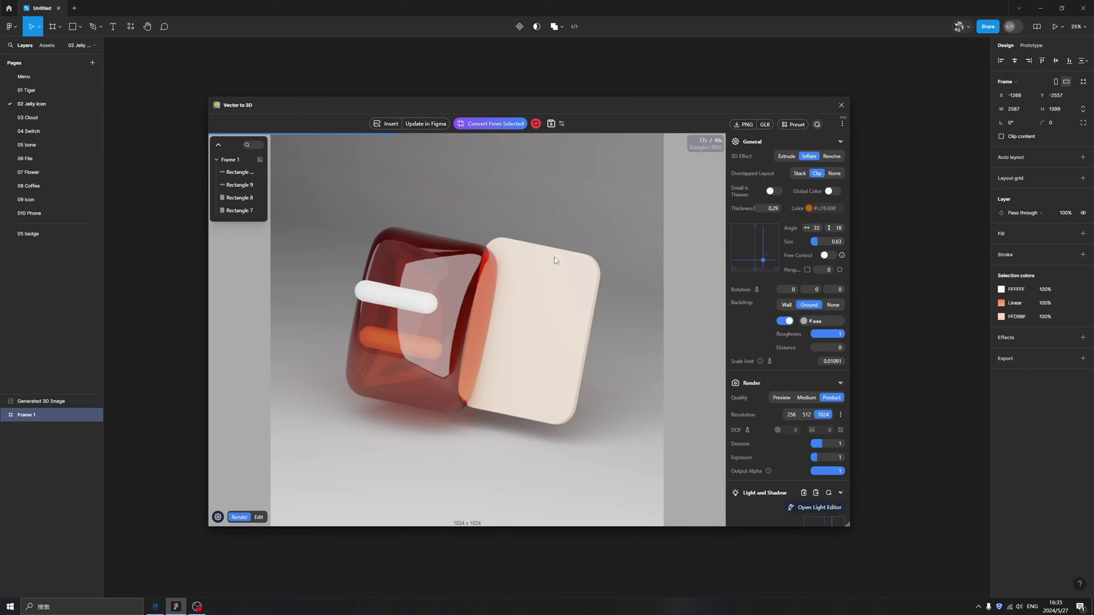
pyautogui.click(804, 323)
pyautogui.click(788, 392)
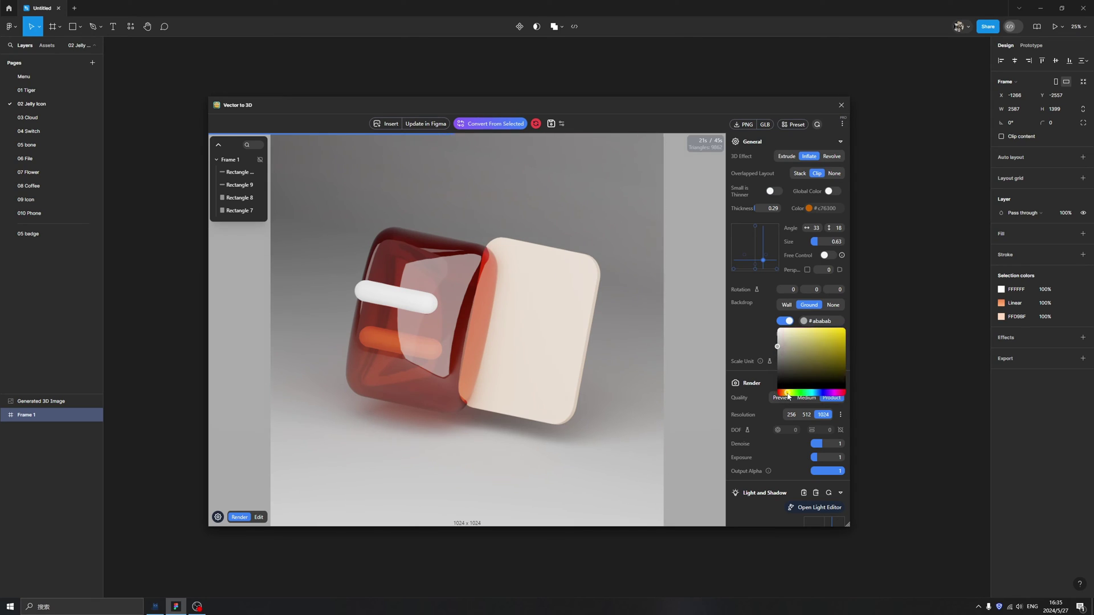
pyautogui.click(821, 330)
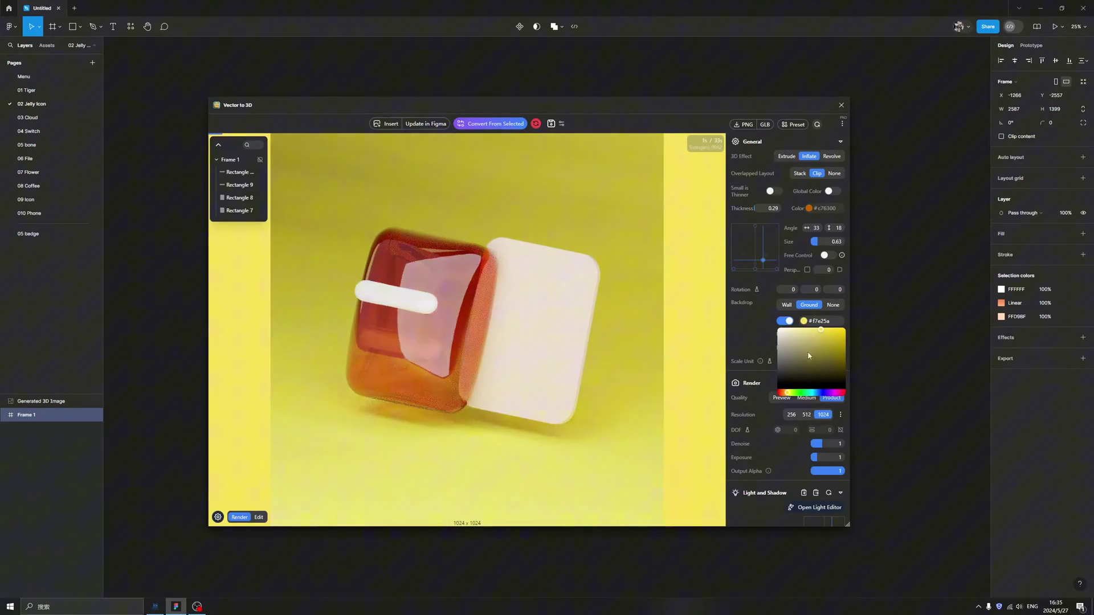
pyautogui.click(786, 393)
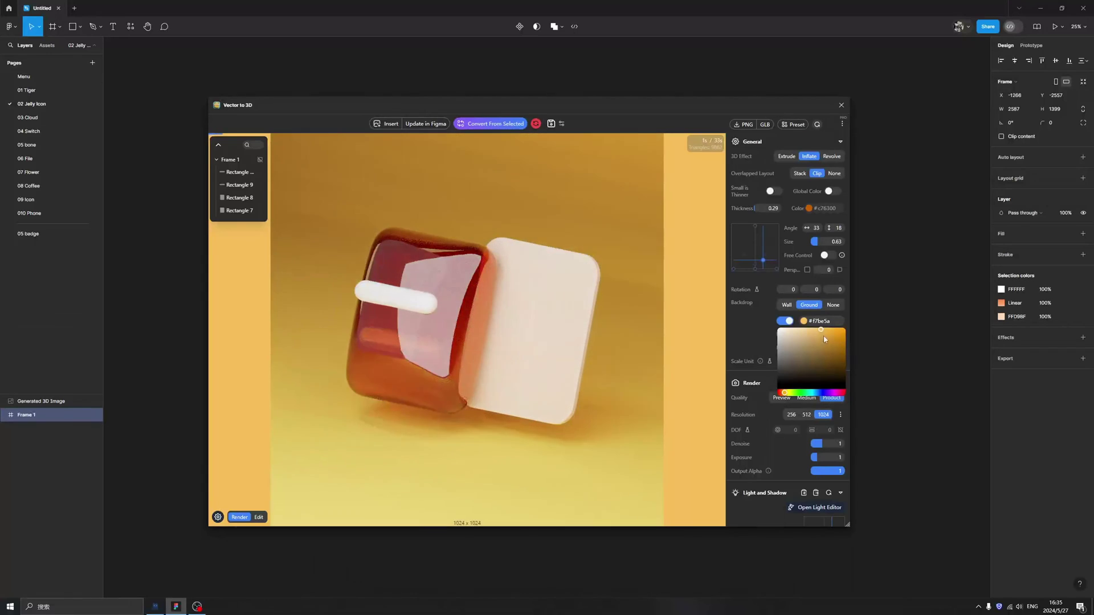
pyautogui.click(827, 327)
pyautogui.click(696, 334)
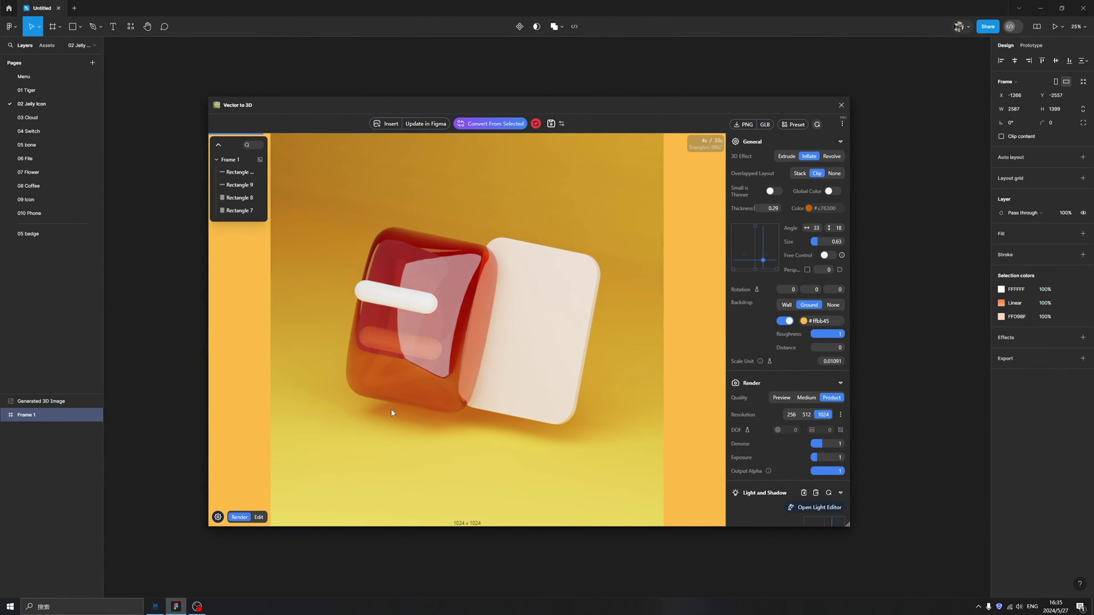
# Apply the built-in Glossy Plastic material preset to both white bars
pyautogui.click(420, 304)
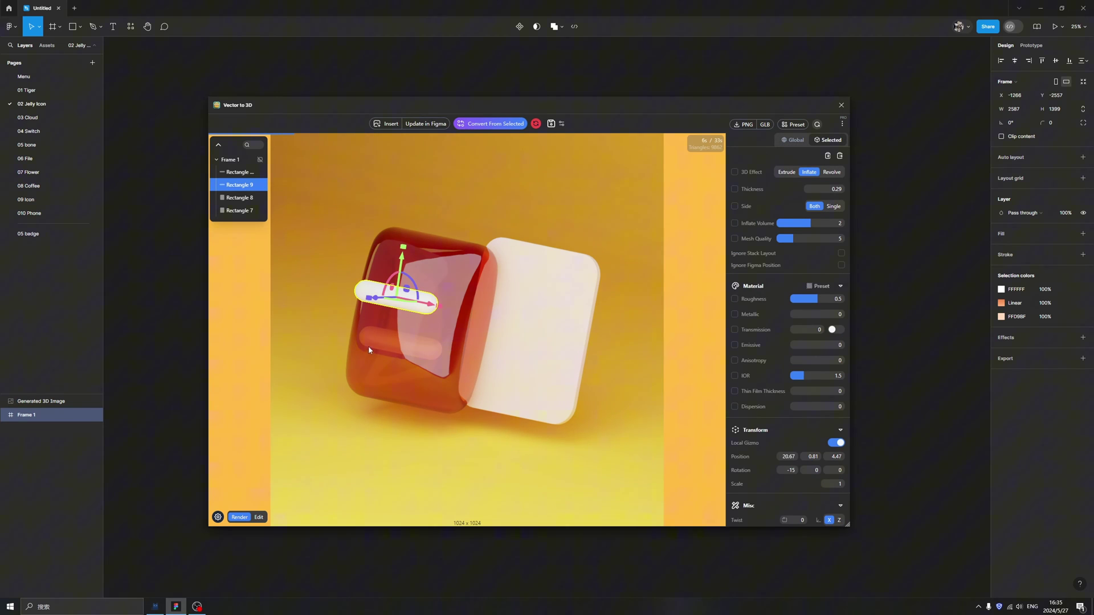
pyautogui.keyDown('shift'); pyautogui.click(234, 172); pyautogui.keyUp('shift')
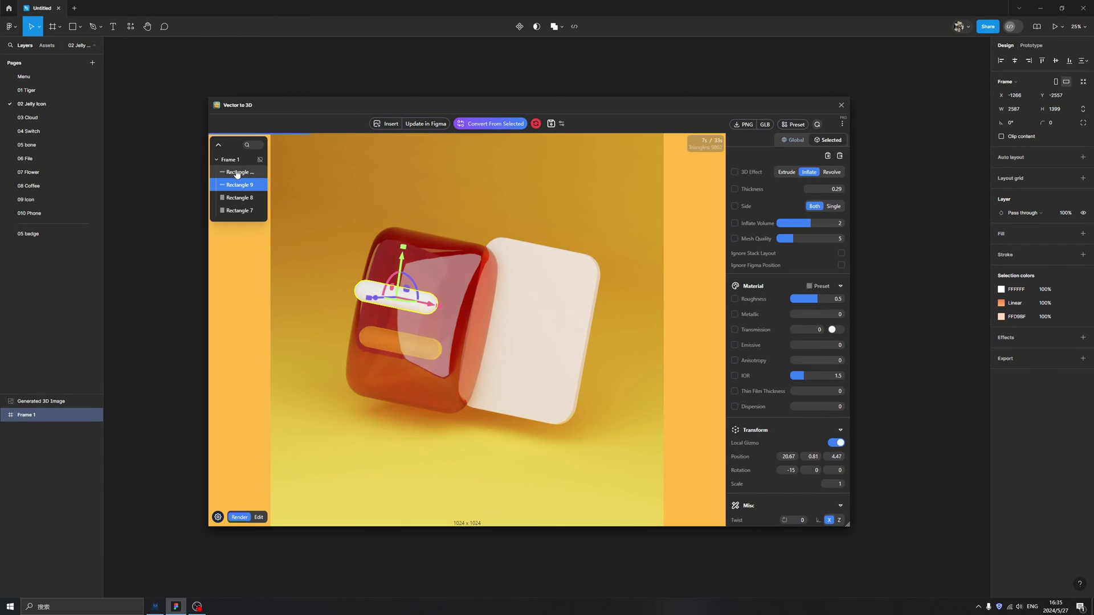
pyautogui.click(818, 287)
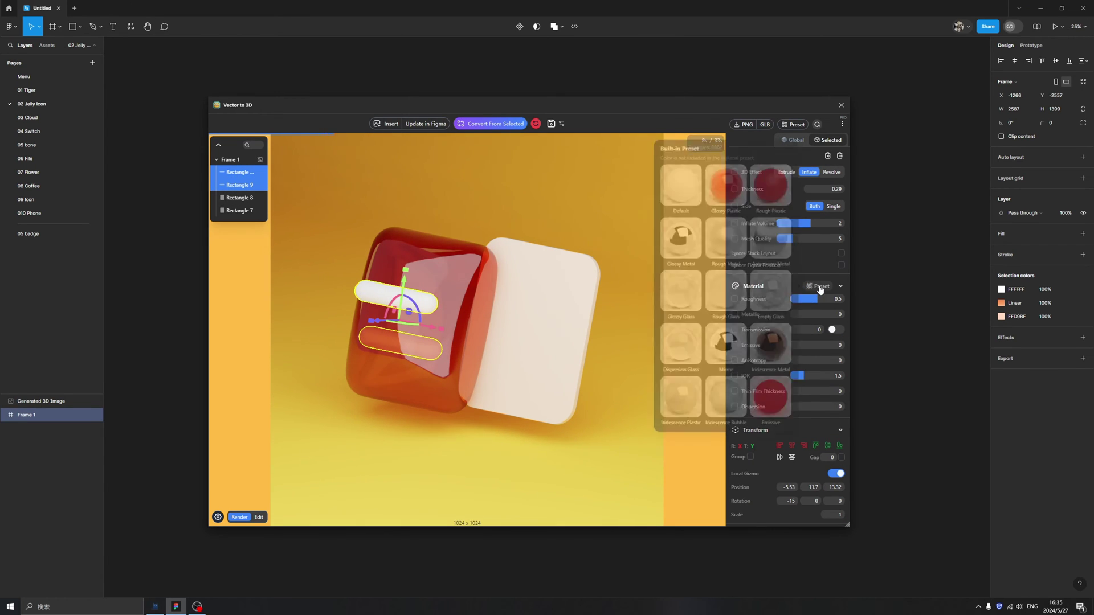
pyautogui.click(723, 185)
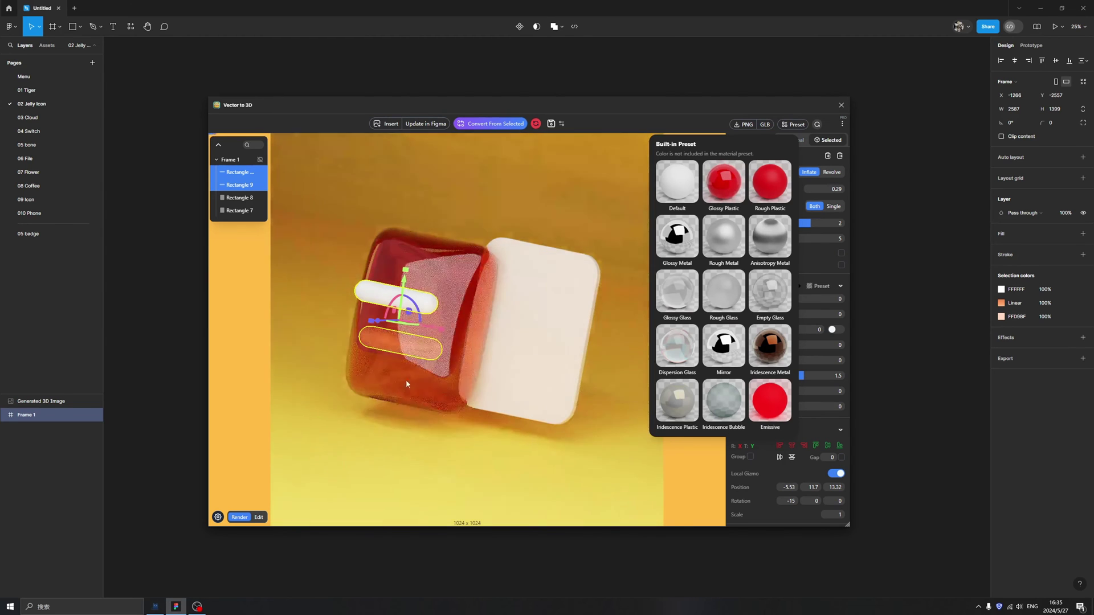
pyautogui.press('Escape')
# Apply the built-in Glossy Metal preset to the cream rectangle and turn the 3D view to angles 37 and 15
pyautogui.click(566, 350)
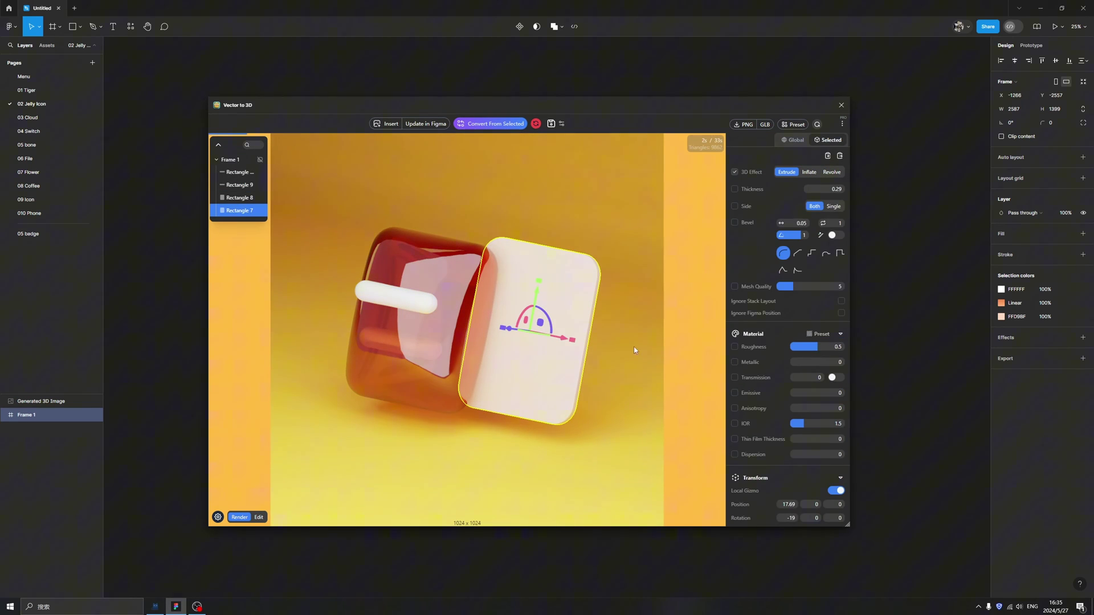
pyautogui.click(818, 334)
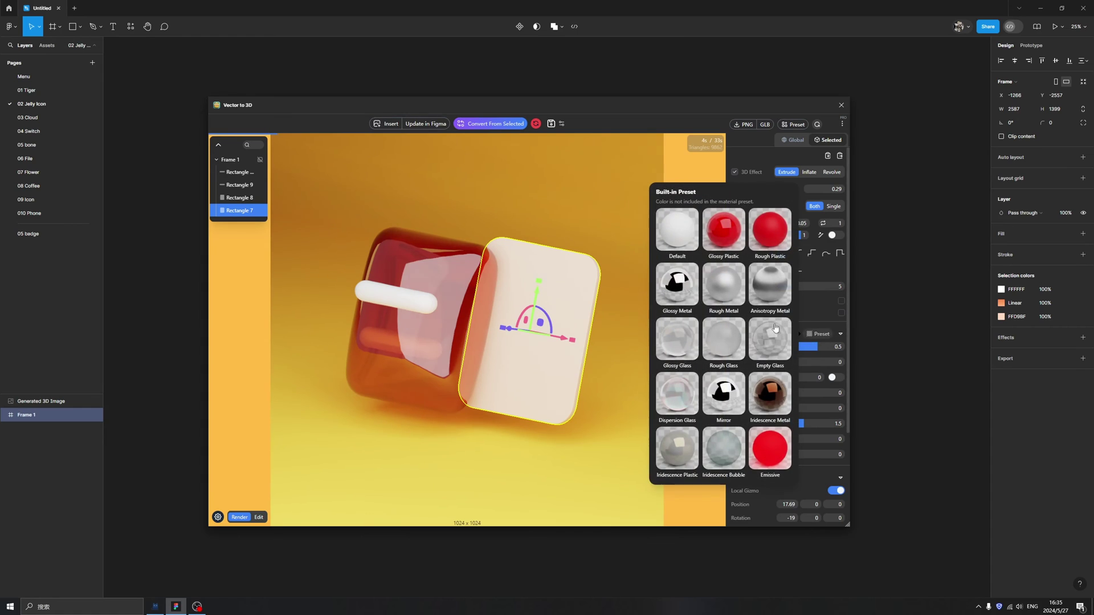
pyautogui.click(677, 281)
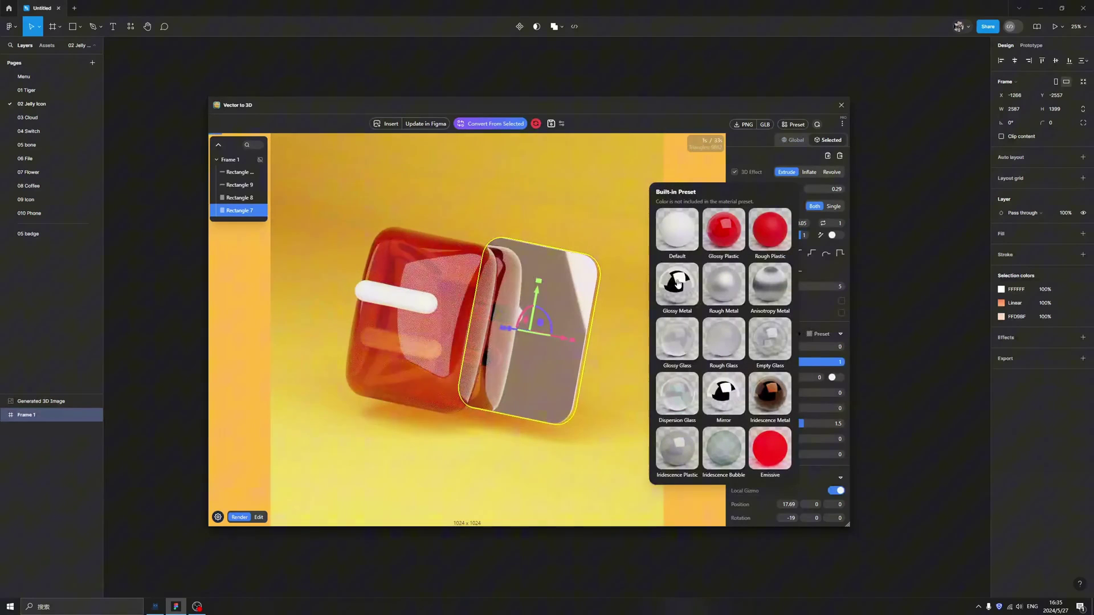
pyautogui.click(394, 454)
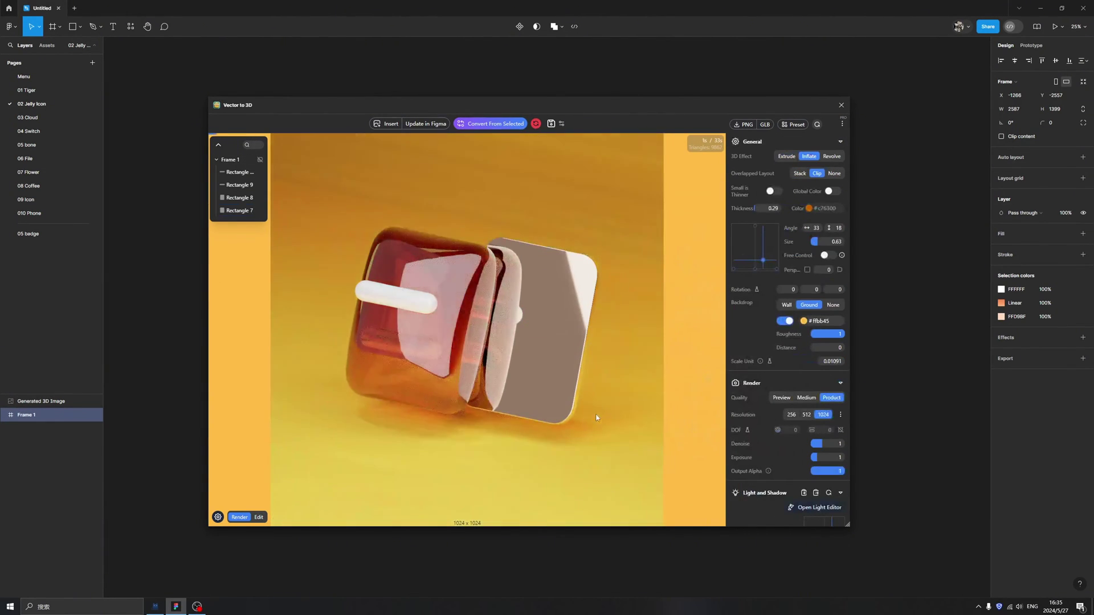
pyautogui.moveTo(395, 454); pyautogui.dragTo(484, 420)
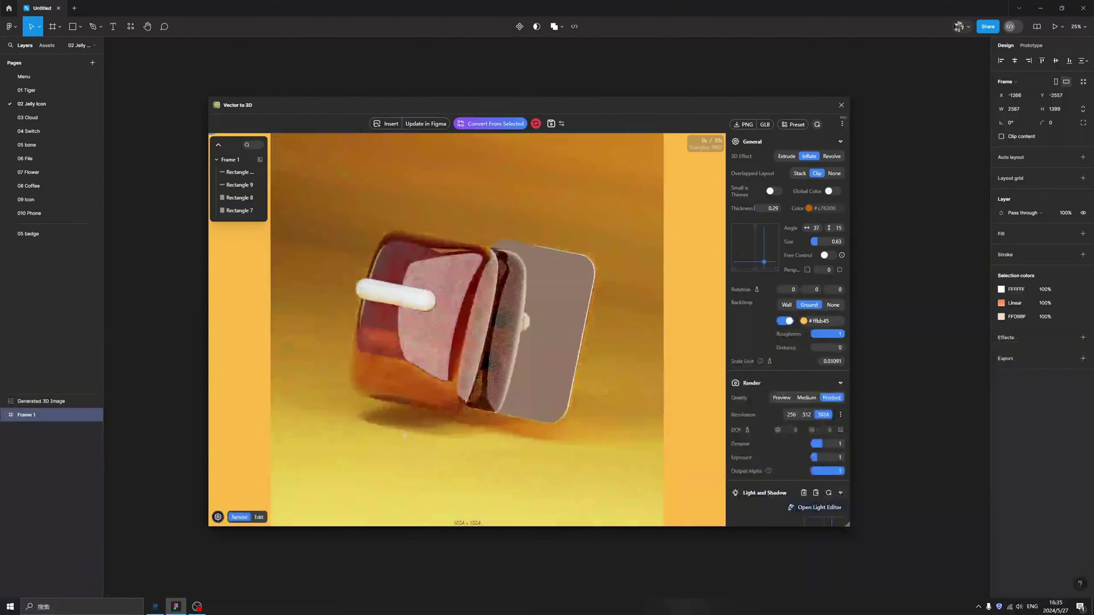
# Lower the cream rectangle's metallic value to 0.67, trying 0.5 as well
pyautogui.click(571, 352)
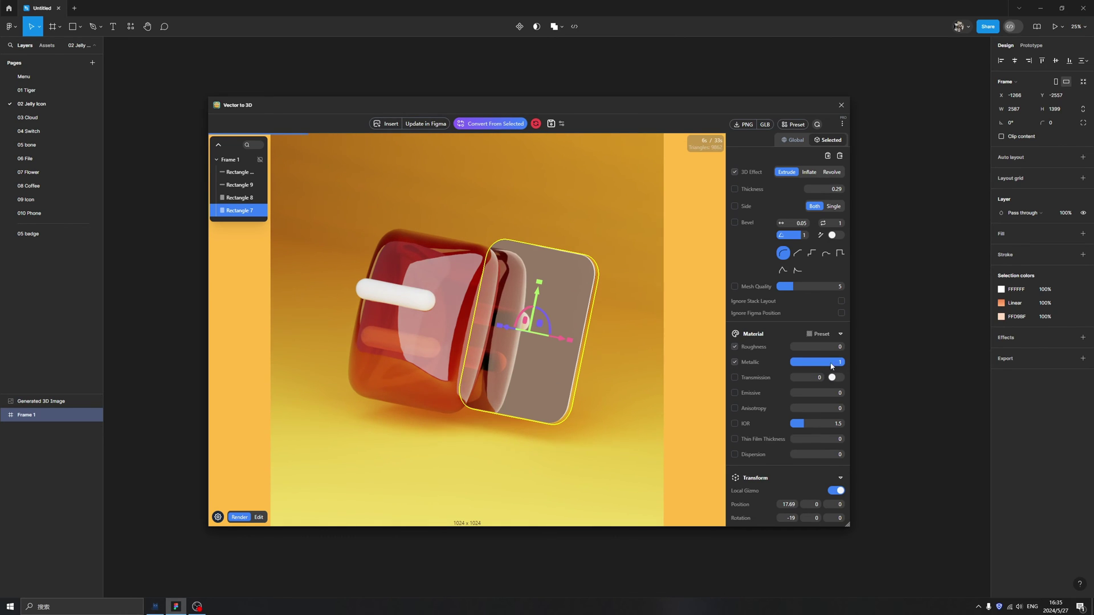
pyautogui.moveTo(829, 364); pyautogui.dragTo(827, 364)
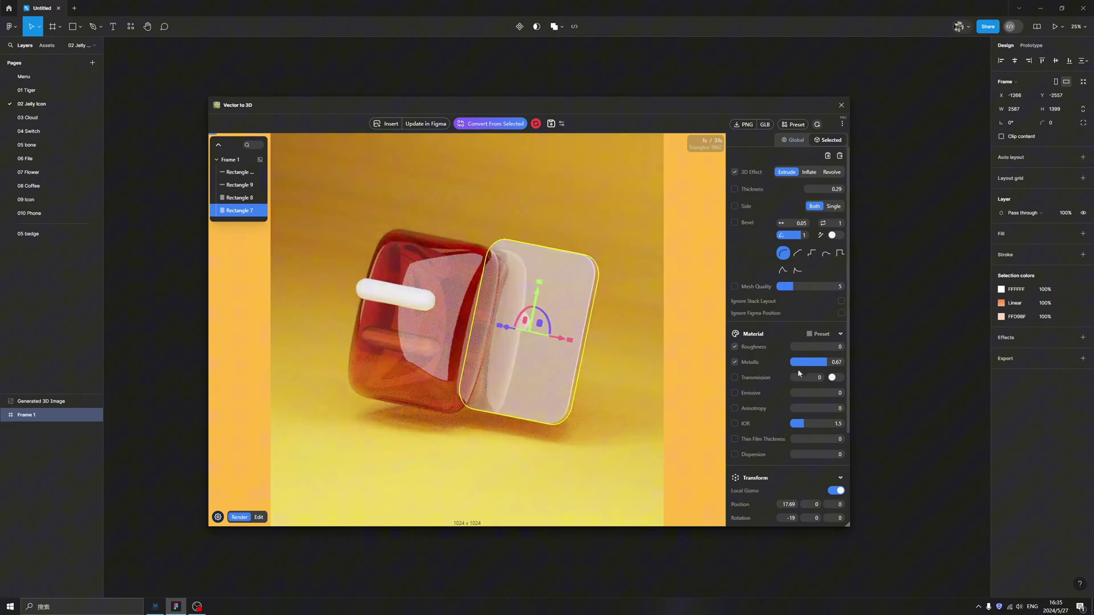
pyautogui.click(621, 470)
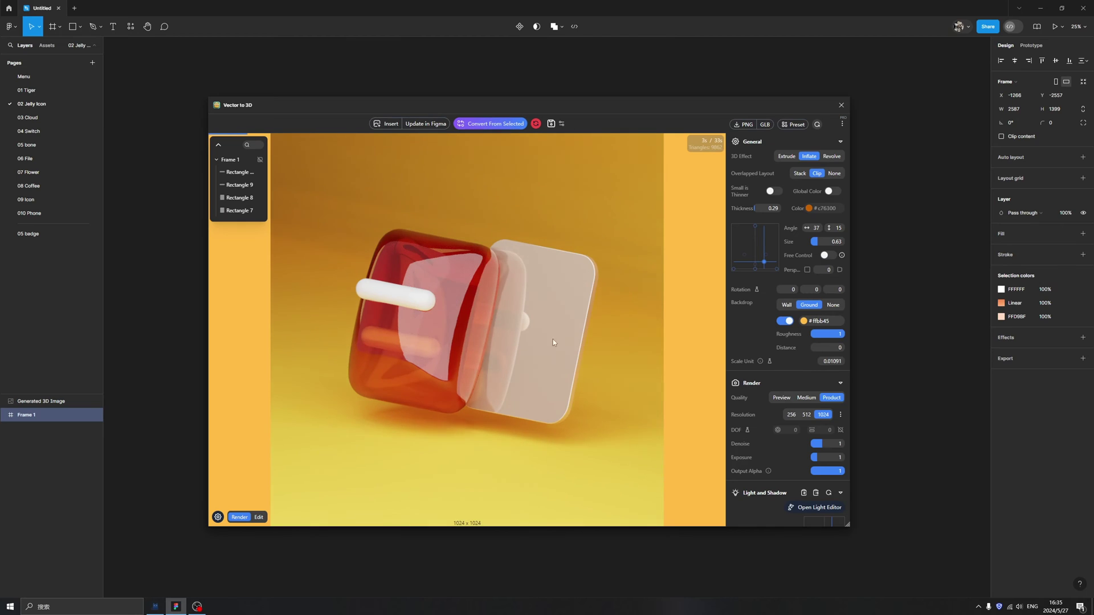
pyautogui.click(556, 371)
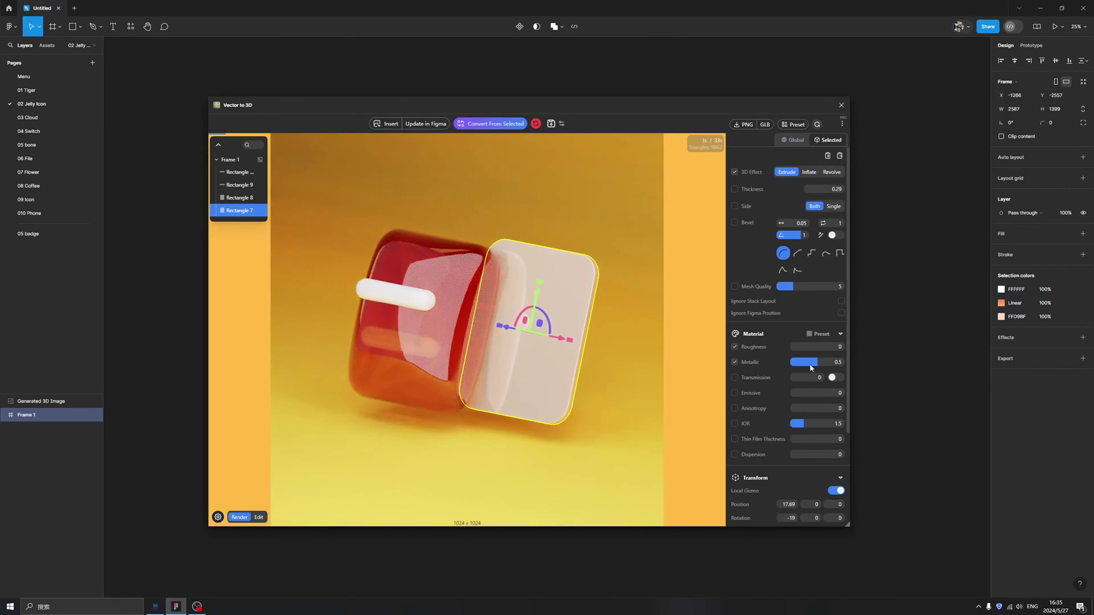
pyautogui.moveTo(819, 363); pyautogui.dragTo(826, 365)
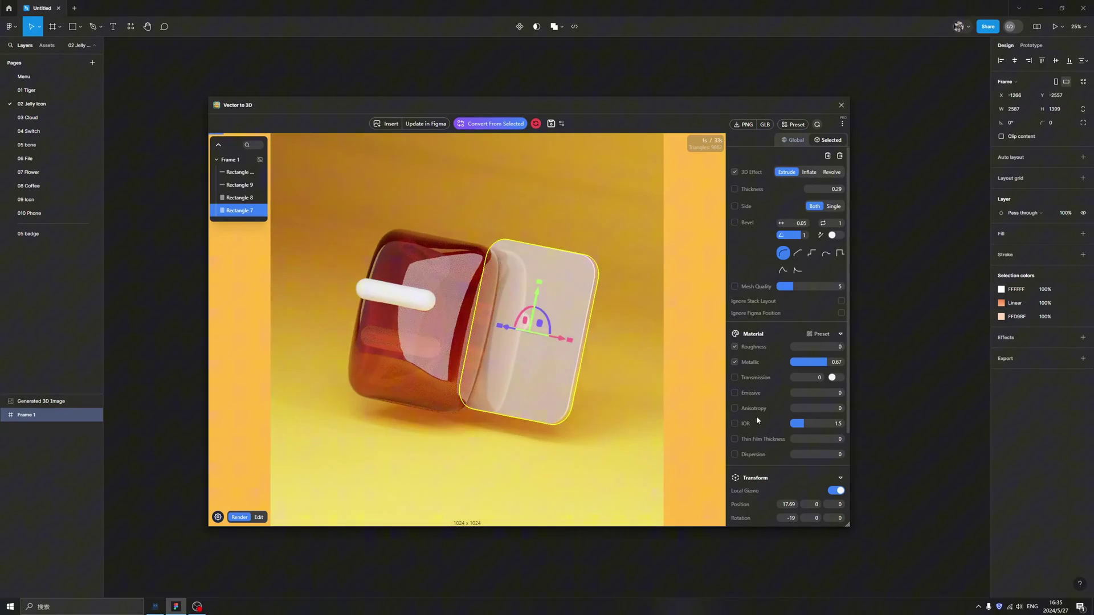
# Apply the built-in Rough Metal preset to the cream rectangle and turn the 3D view to angles 38 and 14
pyautogui.click(819, 334)
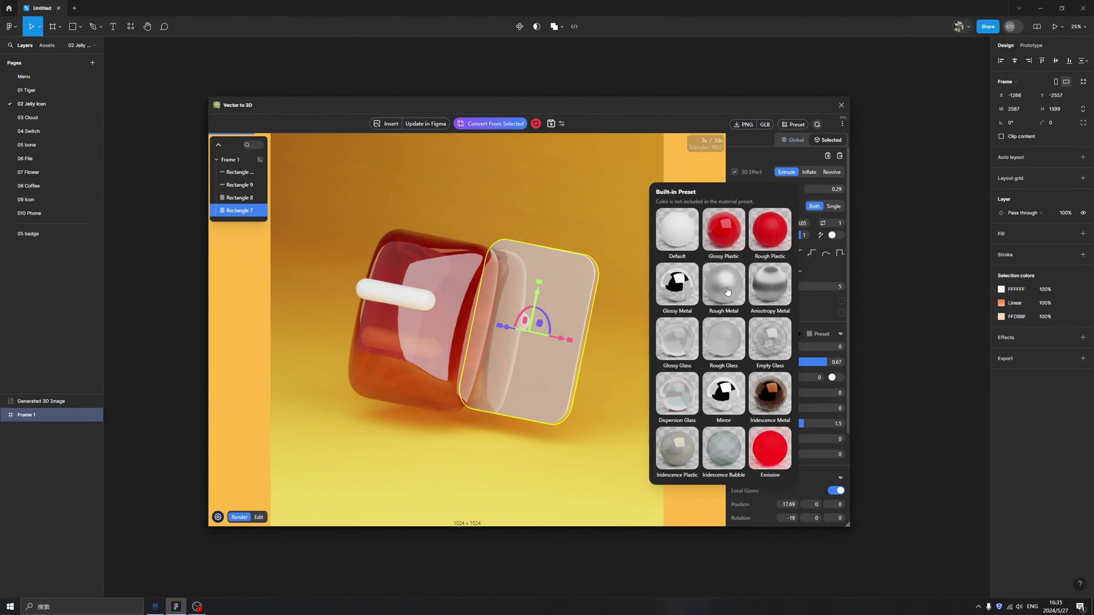
pyautogui.click(708, 294)
pyautogui.click(581, 446)
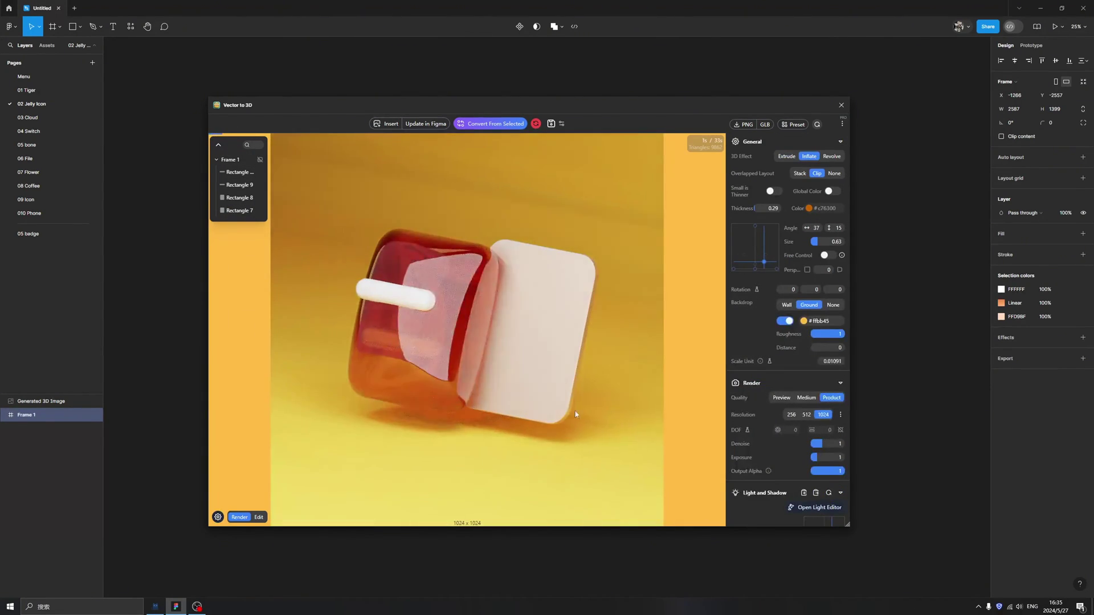
pyautogui.moveTo(378, 474)
pyautogui.mouseDown()
pyautogui.moveTo(353, 435)
pyautogui.moveTo(383, 458)
pyautogui.mouseUp()
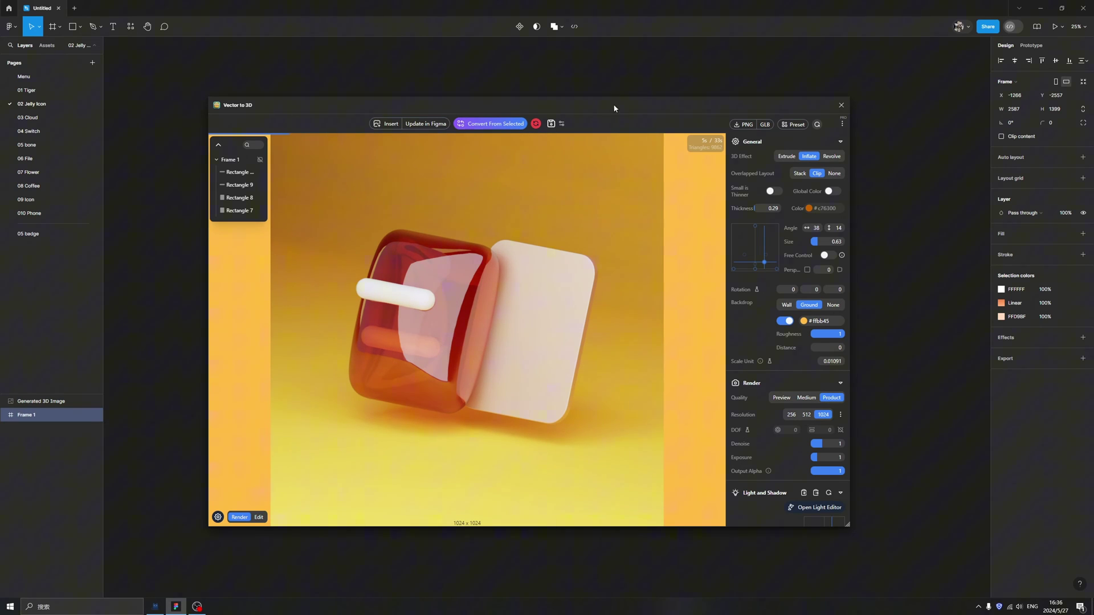
# Insert the new render into the Figma canvas and place it beside the earlier yellow render
pyautogui.moveTo(619, 103); pyautogui.dragTo(534, 121)
pyautogui.click(829, 274)
pyautogui.click(306, 142)
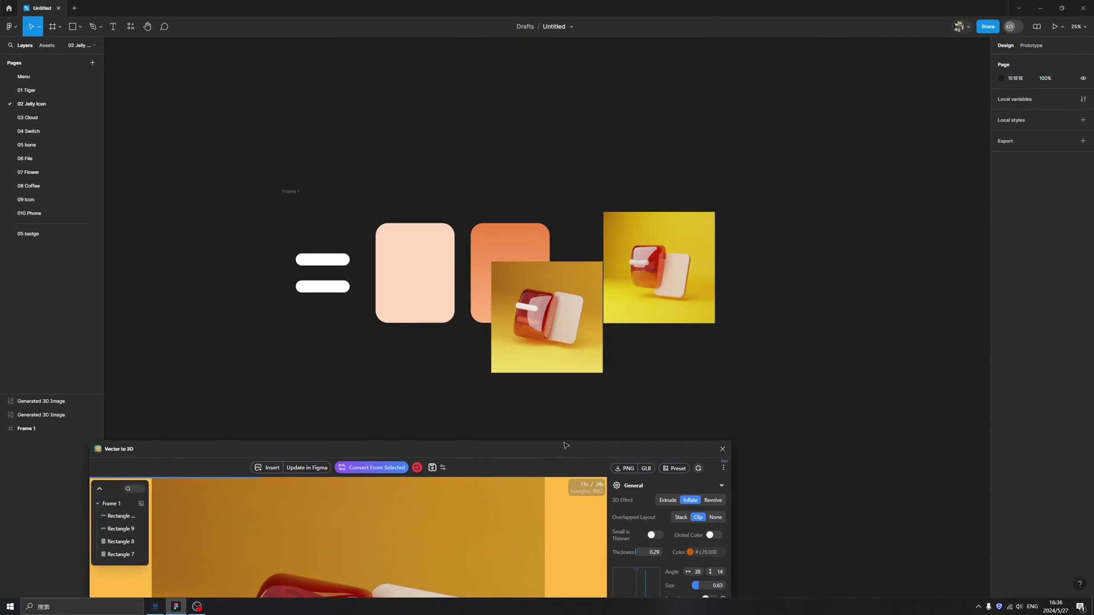
pyautogui.moveTo(541, 455)
pyautogui.mouseDown()
pyautogui.moveTo(606, 249)
pyautogui.moveTo(532, 459)
pyautogui.mouseUp()
pyautogui.moveTo(546, 348); pyautogui.dragTo(777, 298)
pyautogui.press('Escape')
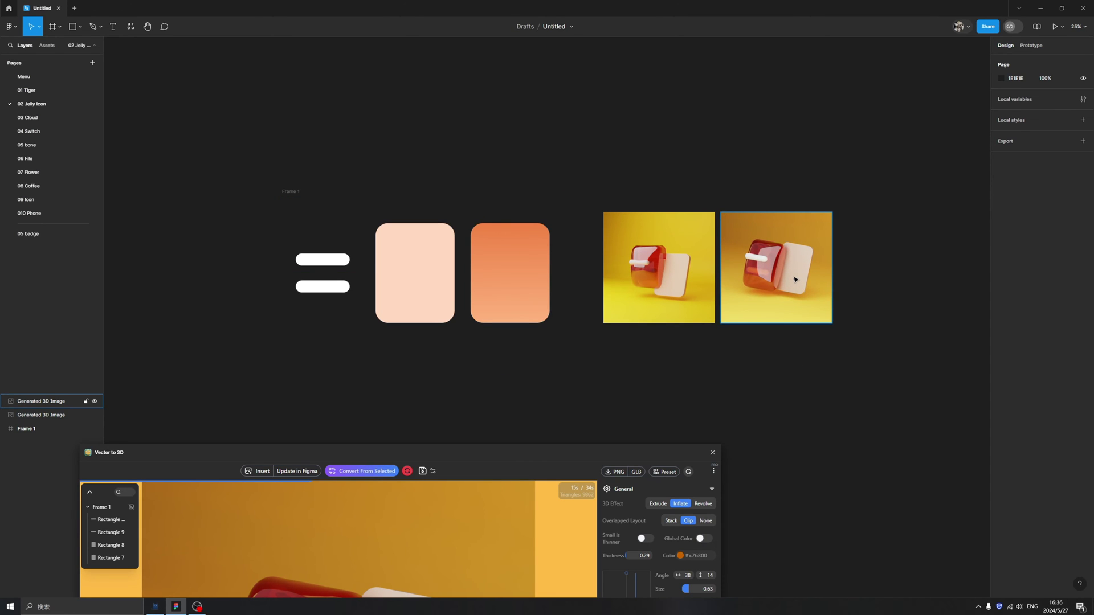
# Apply the Glossy Metal preset to the upper white bar and turn the 3D view to angles 35 and 19
pyautogui.scroll(10, 796, 279)
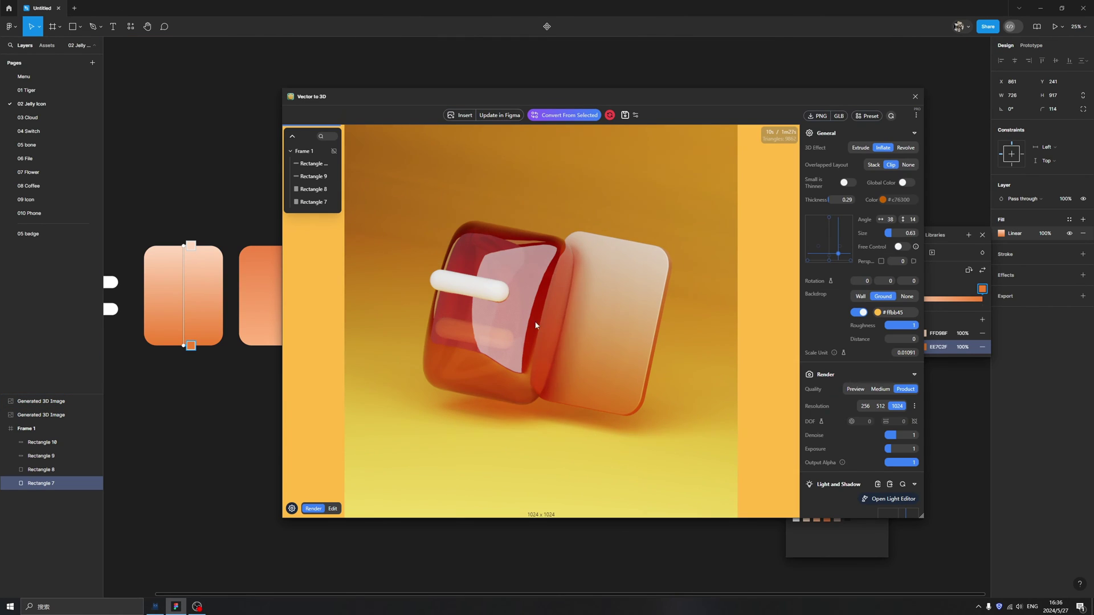
pyautogui.click(486, 292)
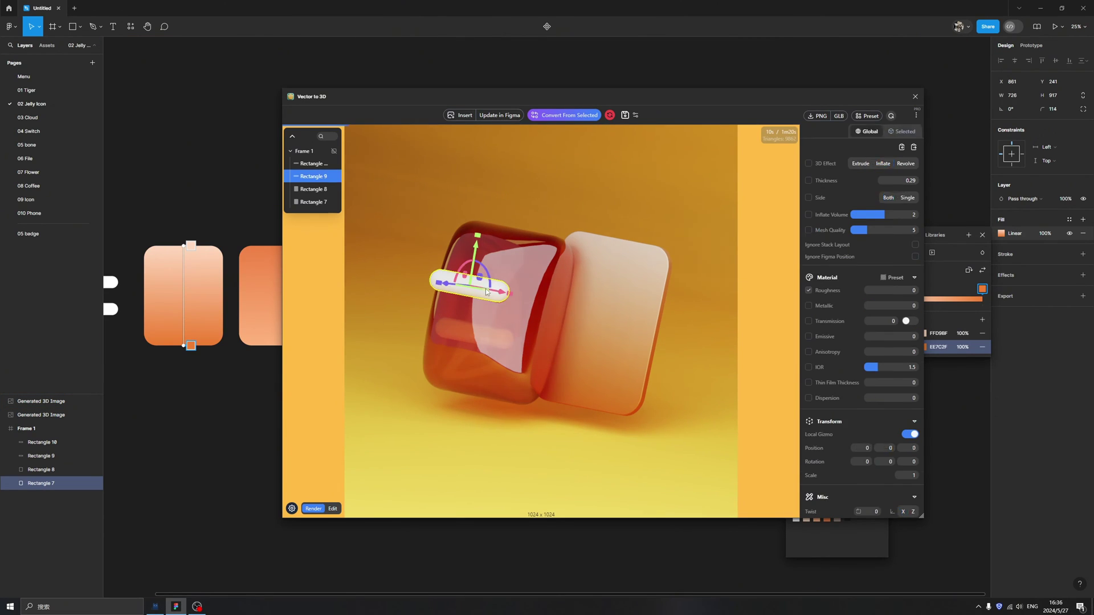
pyautogui.click(894, 278)
pyautogui.click(751, 228)
pyautogui.click(618, 199)
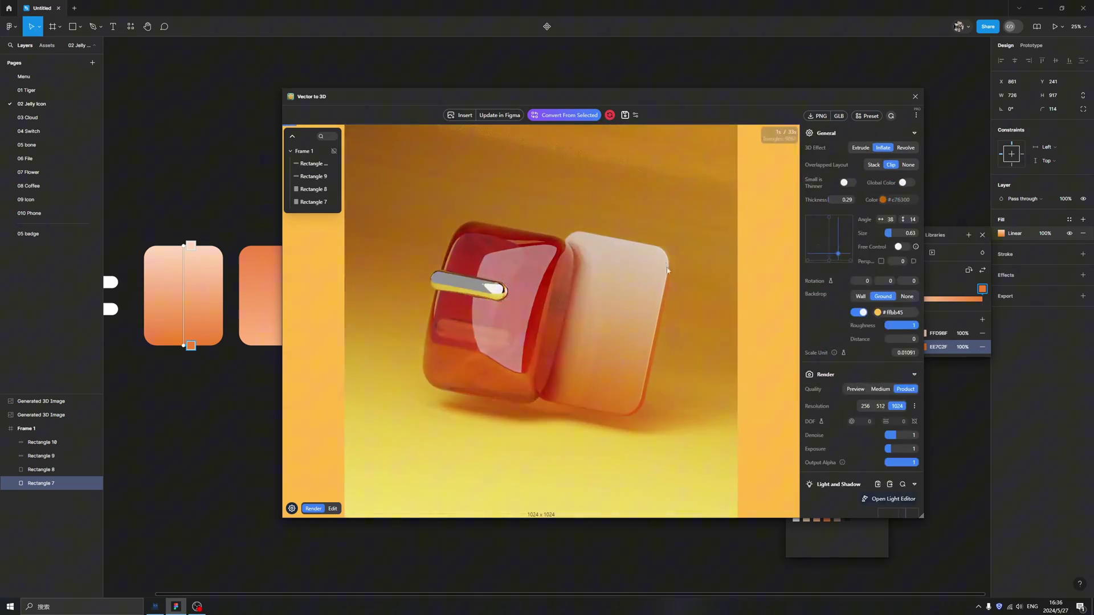
pyautogui.moveTo(492, 438); pyautogui.dragTo(537, 461)
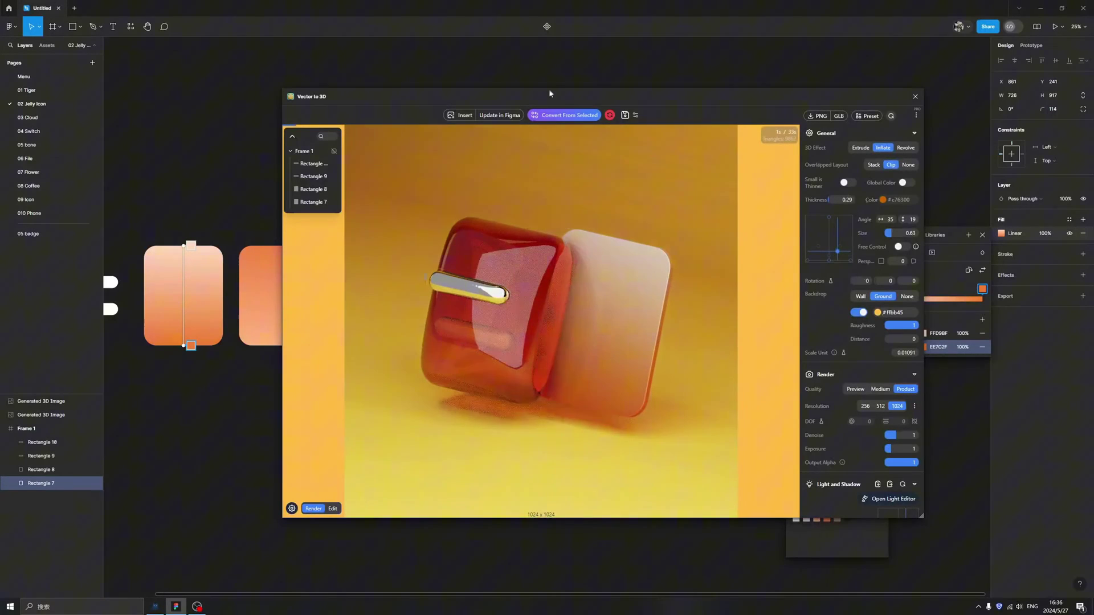
# Update the second render on the Figma canvas with the metal-bar version and move the plugin window clear of it
pyautogui.moveTo(555, 94); pyautogui.dragTo(509, 181)
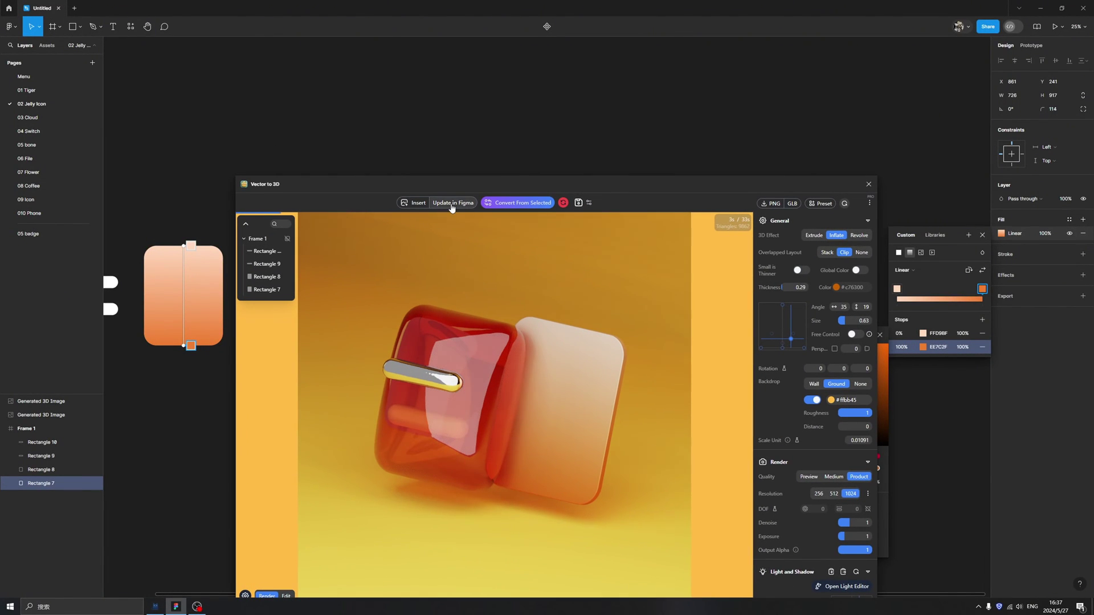
pyautogui.moveTo(645, 177); pyautogui.dragTo(497, 462)
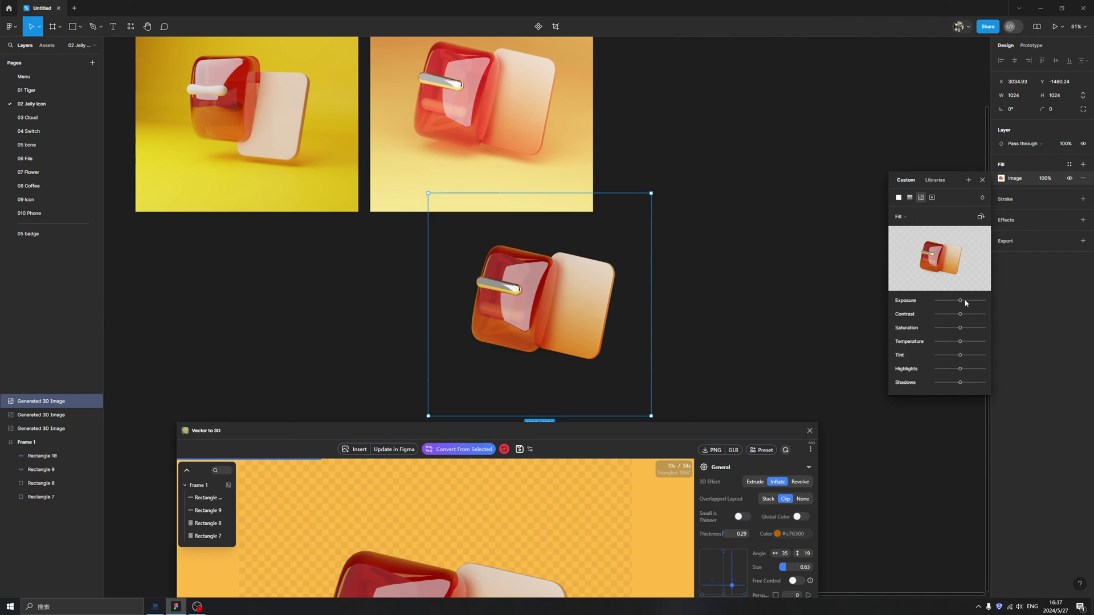
# Raise the exposure of the transparent-background render slightly and line it up beside the other two renders
pyautogui.click(965, 301)
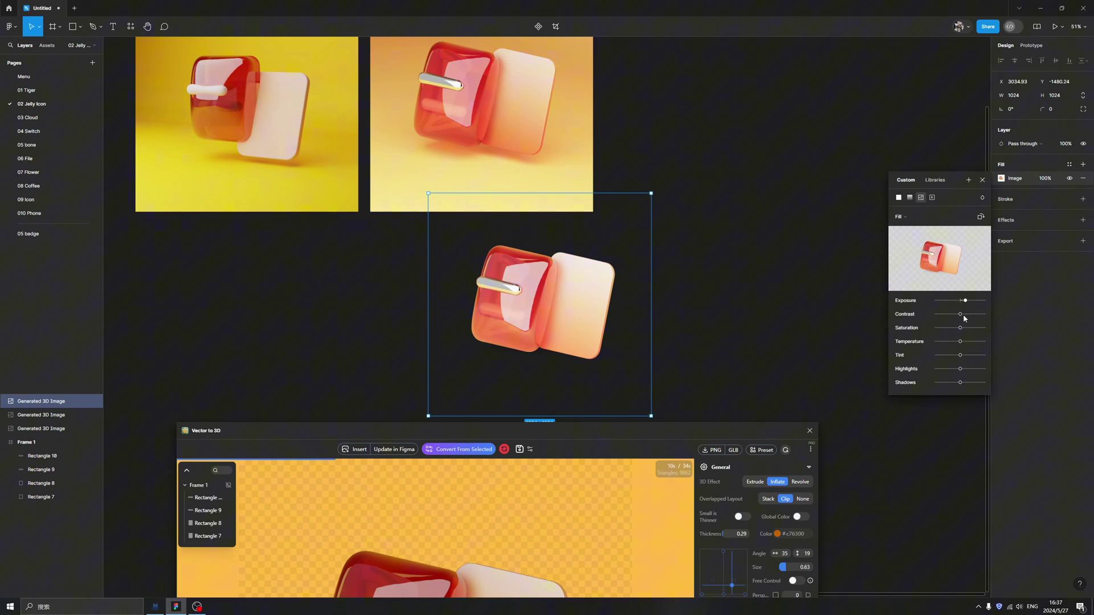
pyautogui.click(763, 314)
pyautogui.moveTo(570, 311); pyautogui.dragTo(732, 137)
pyautogui.moveTo(687, 124); pyautogui.dragTo(628, 278)
pyautogui.click(739, 303)
pyautogui.moveTo(697, 321); pyautogui.dragTo(692, 232)
pyautogui.scroll(-3, 691, 233)
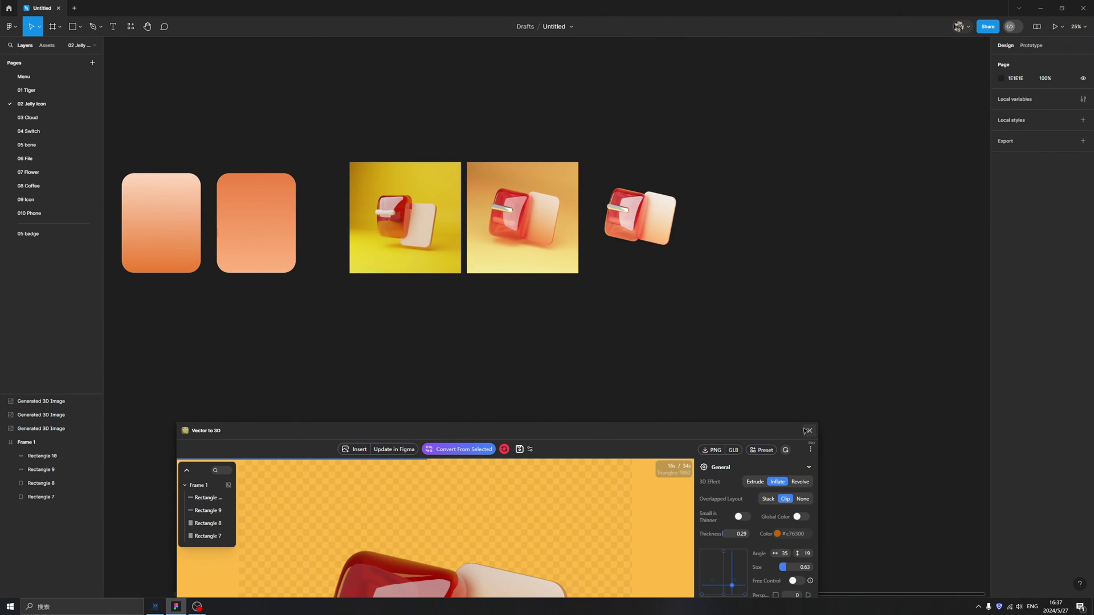
# Close the Vector to 3D plugin and switch to the 03 Cloud page with its artwork in view
pyautogui.click(810, 430)
pyautogui.scroll(3, 572, 220)
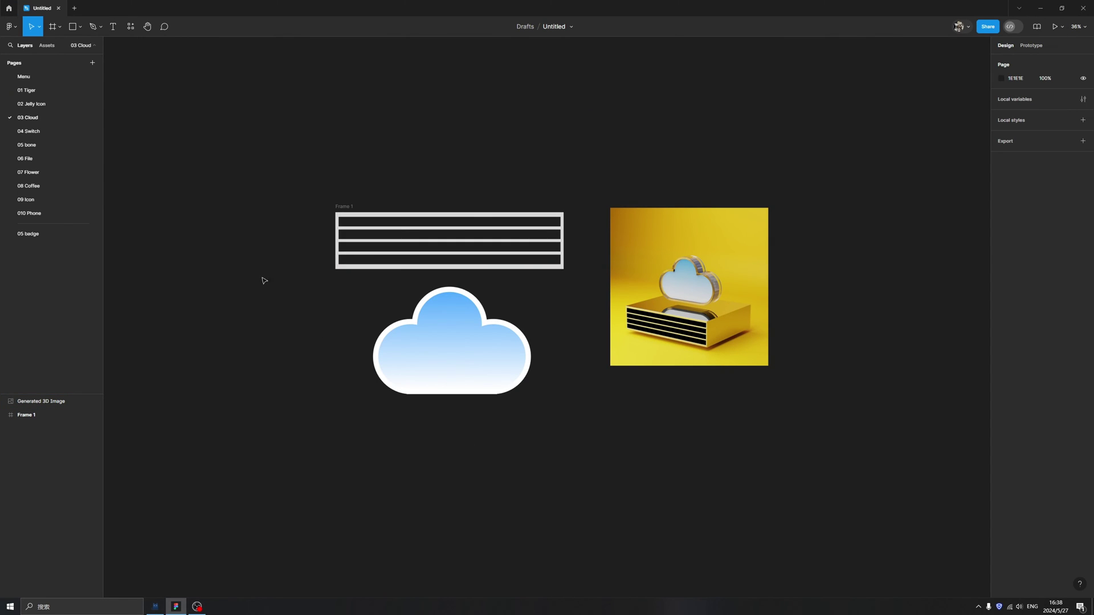
pyautogui.click(14, 27)
pyautogui.click(263, 190)
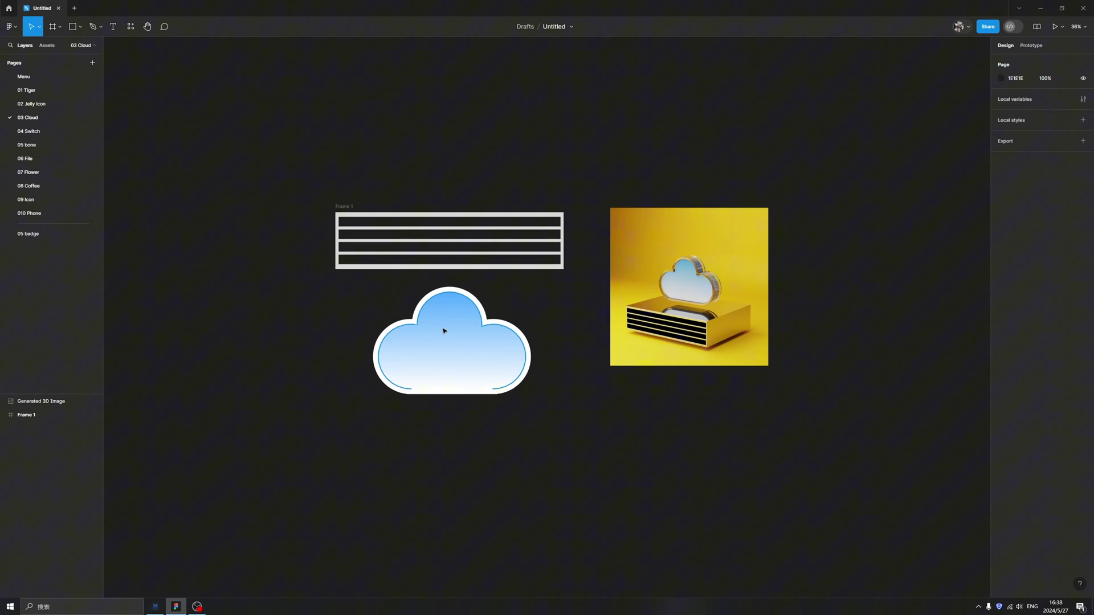
pyautogui.scroll(-5, 460, 333)
pyautogui.hscroll(-3, 459, 334)
pyautogui.scroll(-3, 430, 320)
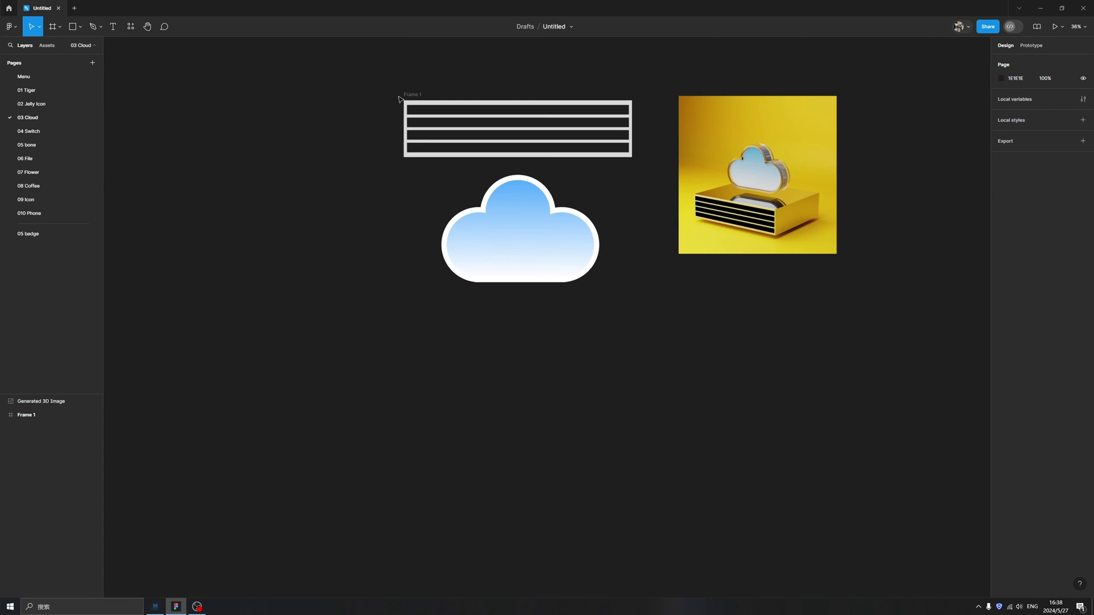
# Examine the shapes inside Frame 1: the striped block, the blue gradient cloud and its white outline
pyautogui.click(472, 162)
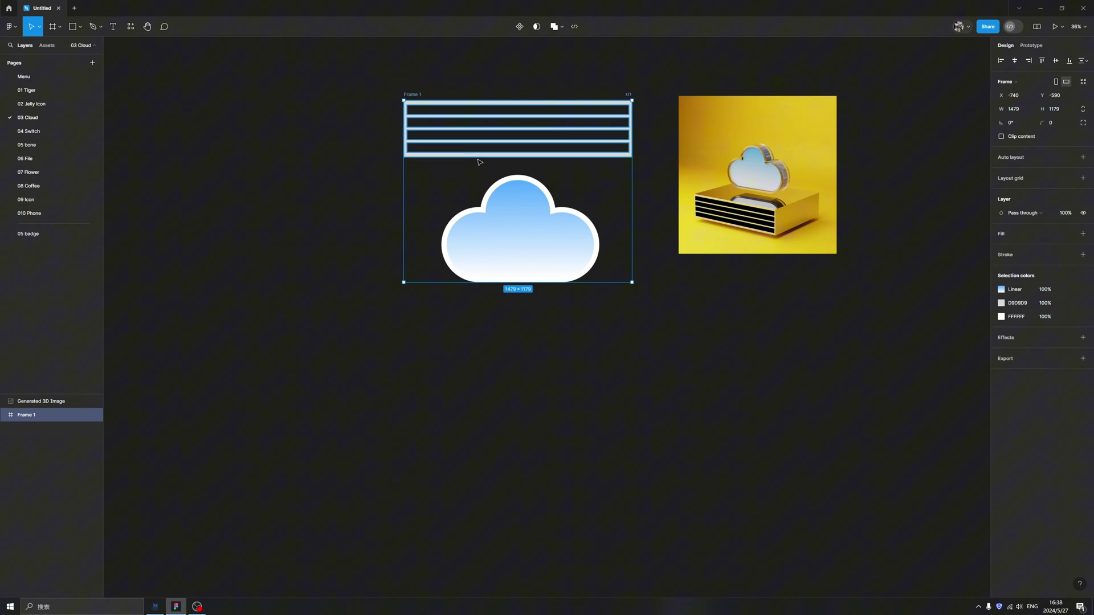
pyautogui.scroll(5, 473, 163)
pyautogui.click(467, 160)
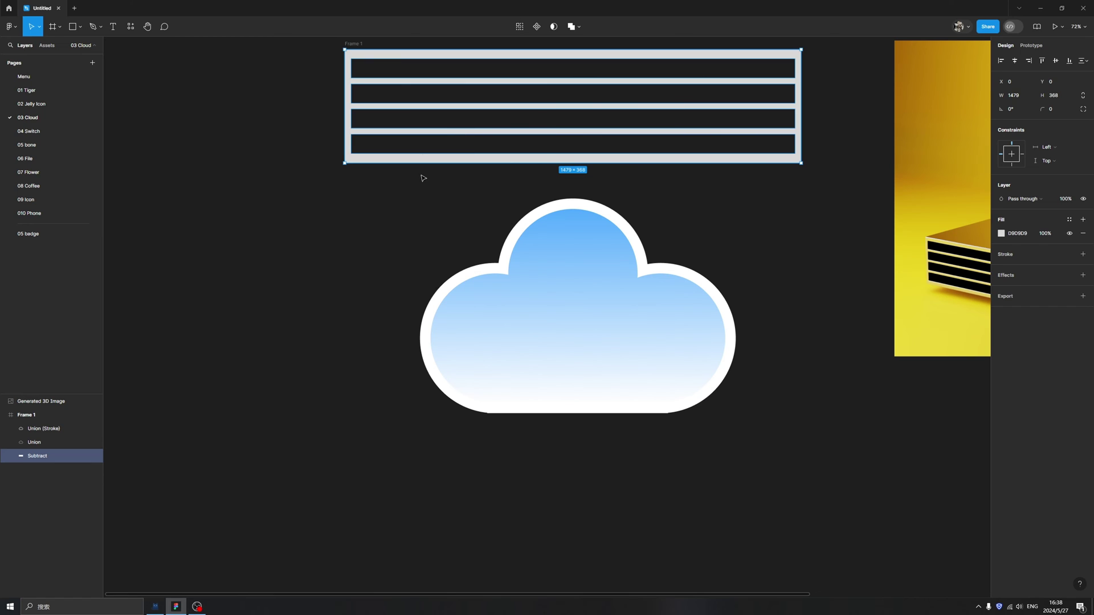
pyautogui.scroll(3, 390, 224)
pyautogui.hscroll(1, 389, 224)
pyautogui.click(542, 325)
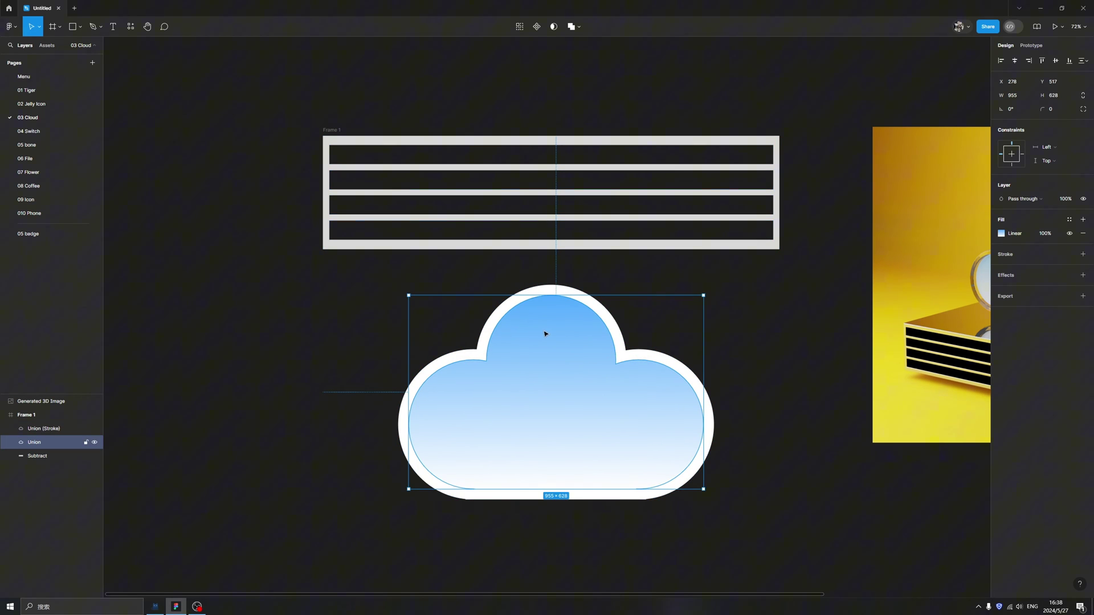
pyautogui.click(606, 299)
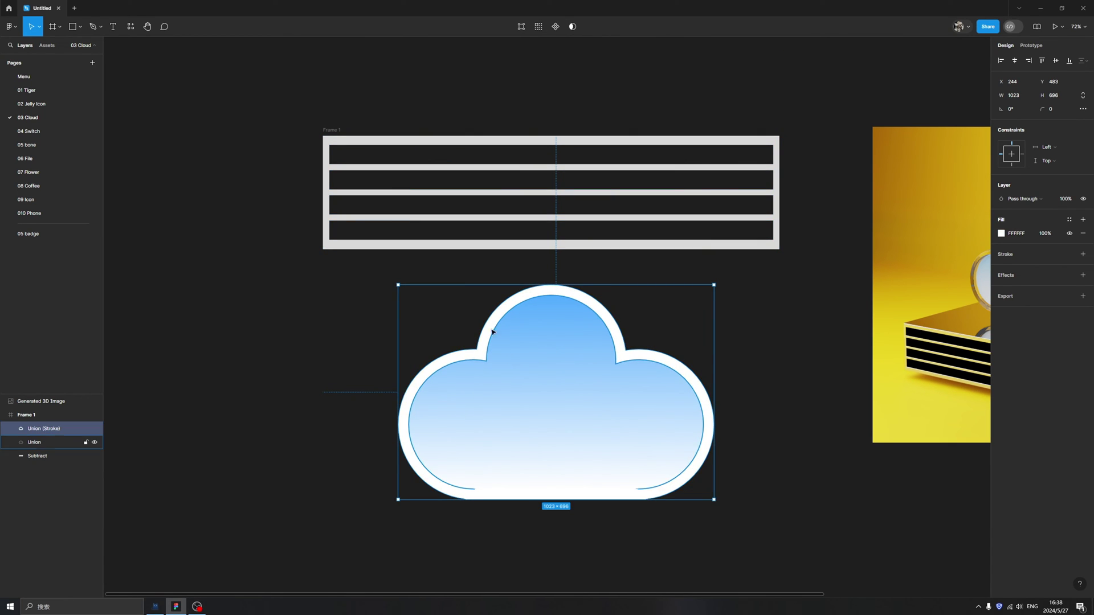
# Move the white cloud outline away from the gradient cloud and undo the move
pyautogui.moveTo(623, 344); pyautogui.dragTo(800, 320)
pyautogui.hotkey('ctrl', 'z')
pyautogui.click(337, 285)
pyautogui.scroll(-2, 339, 286)
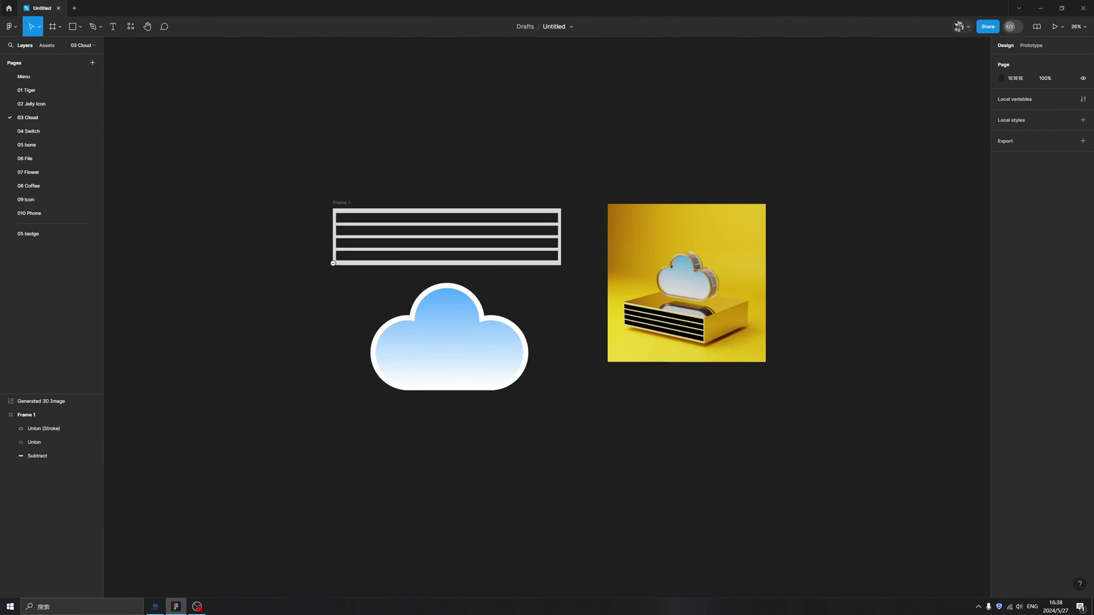
# Select Frame 1 and convert it into a 3D model with the Vector to 3D plugin
pyautogui.click(335, 204)
pyautogui.scroll(2, 344, 209)
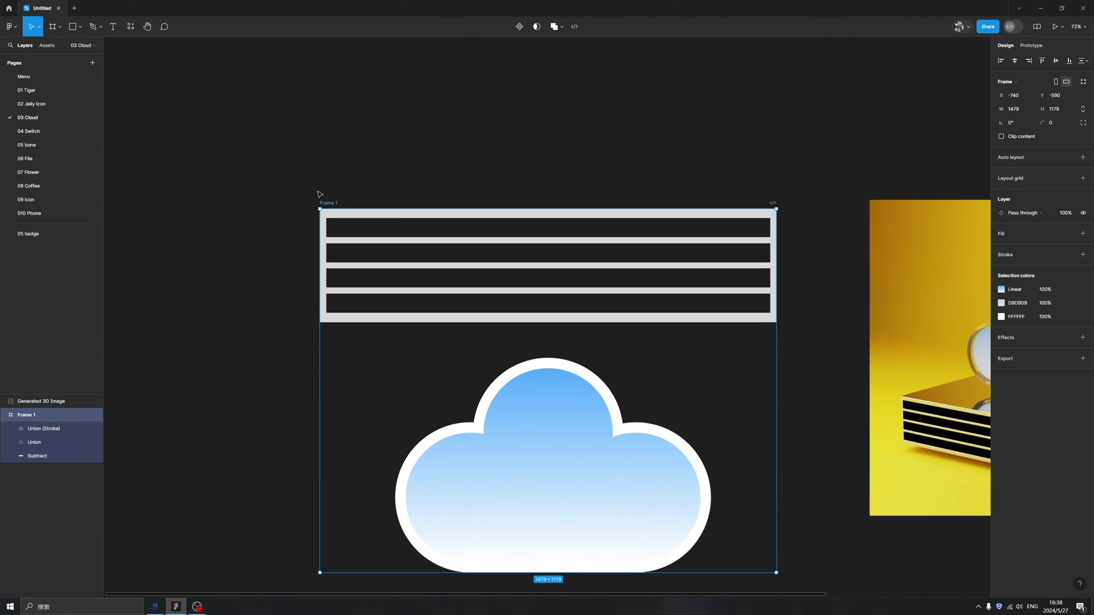
pyautogui.click(10, 26)
pyautogui.moveTo(64, 147)
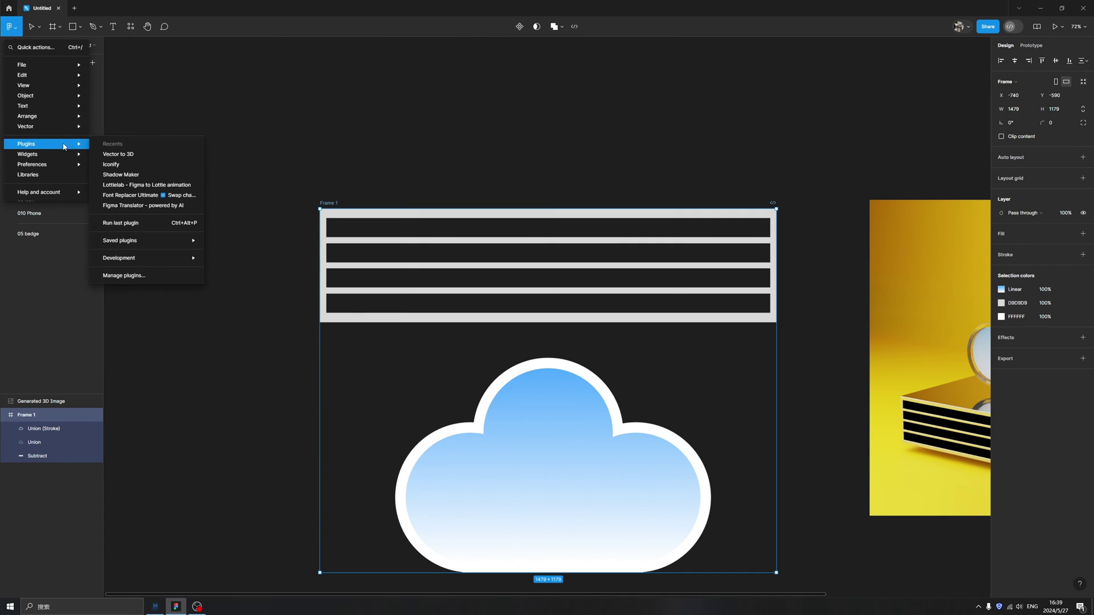
pyautogui.click(132, 158)
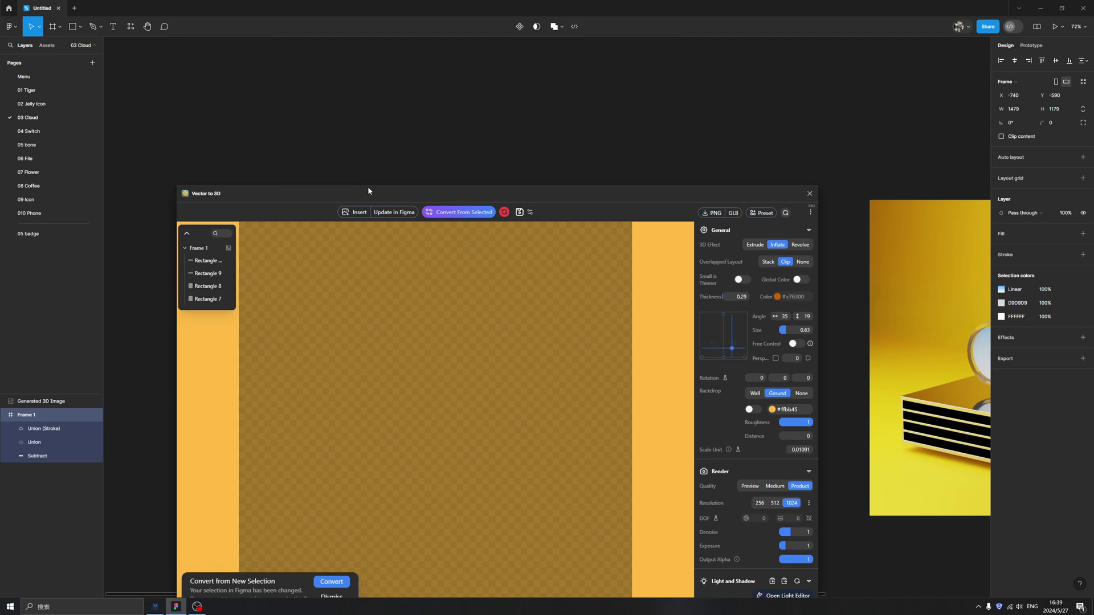
pyautogui.moveTo(370, 191); pyautogui.dragTo(647, 96)
pyautogui.click(606, 485)
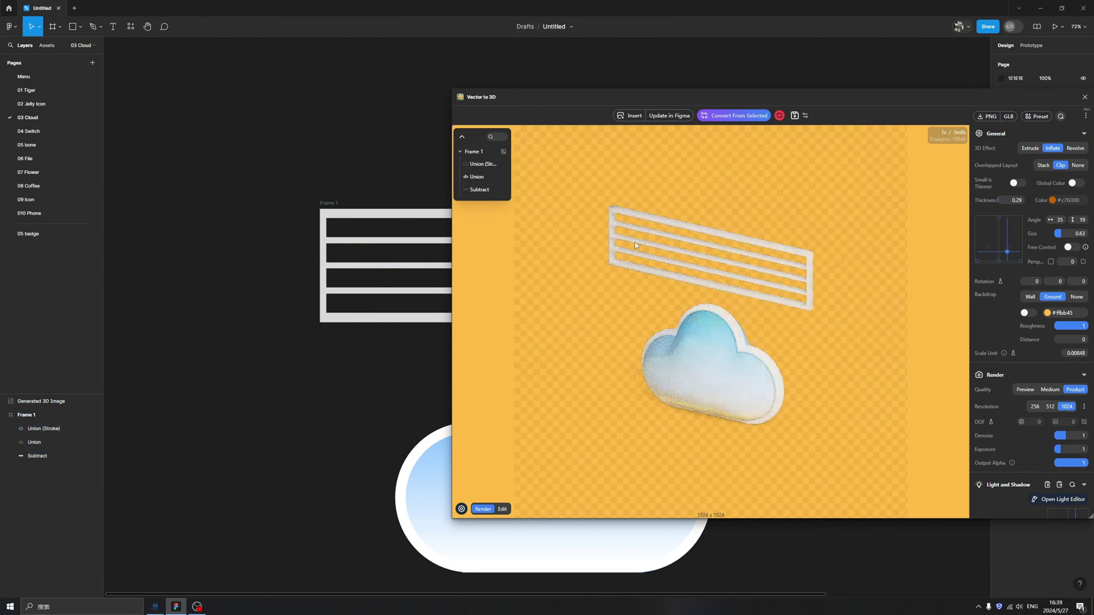
pyautogui.moveTo(676, 97); pyautogui.dragTo(426, 90)
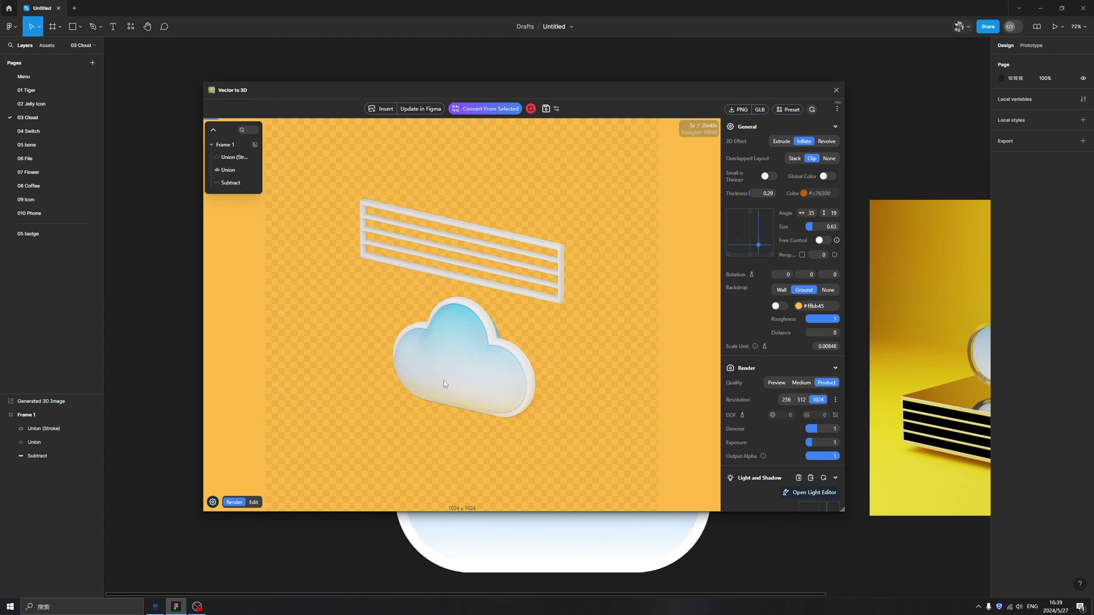
# Set the striped block's 3D effect to Extrude and its thickness to 14.49
pyautogui.click(528, 269)
pyautogui.moveTo(460, 214); pyautogui.dragTo(476, 197)
pyautogui.click(781, 157)
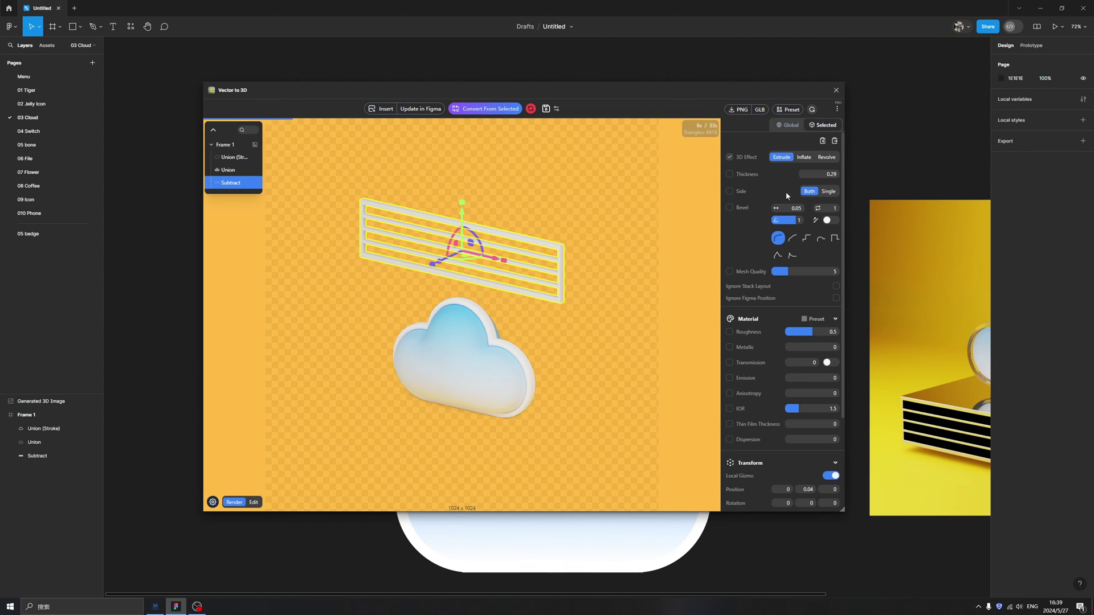
pyautogui.click(821, 176)
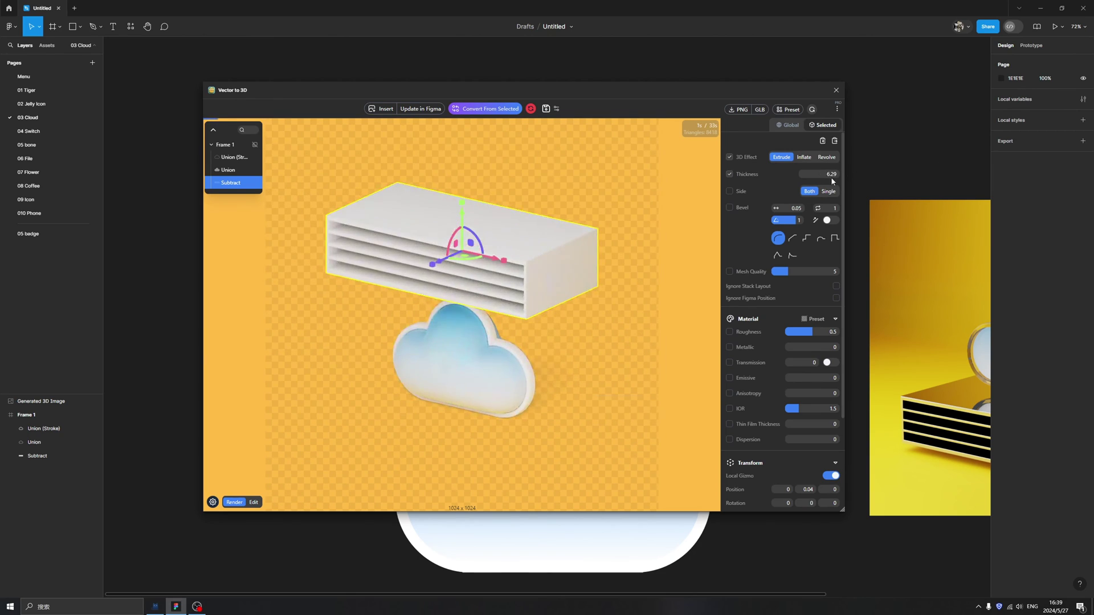
# Raise the cloud and its outline together so they stand on top of the striped block
pyautogui.click(458, 264)
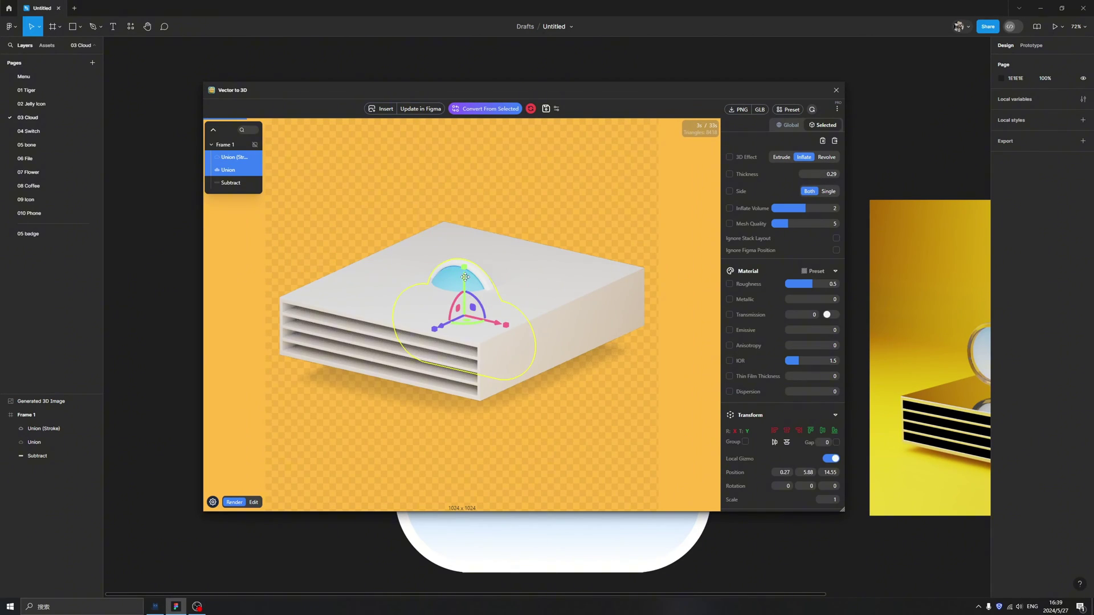
pyautogui.moveTo(465, 277); pyautogui.dragTo(479, 192)
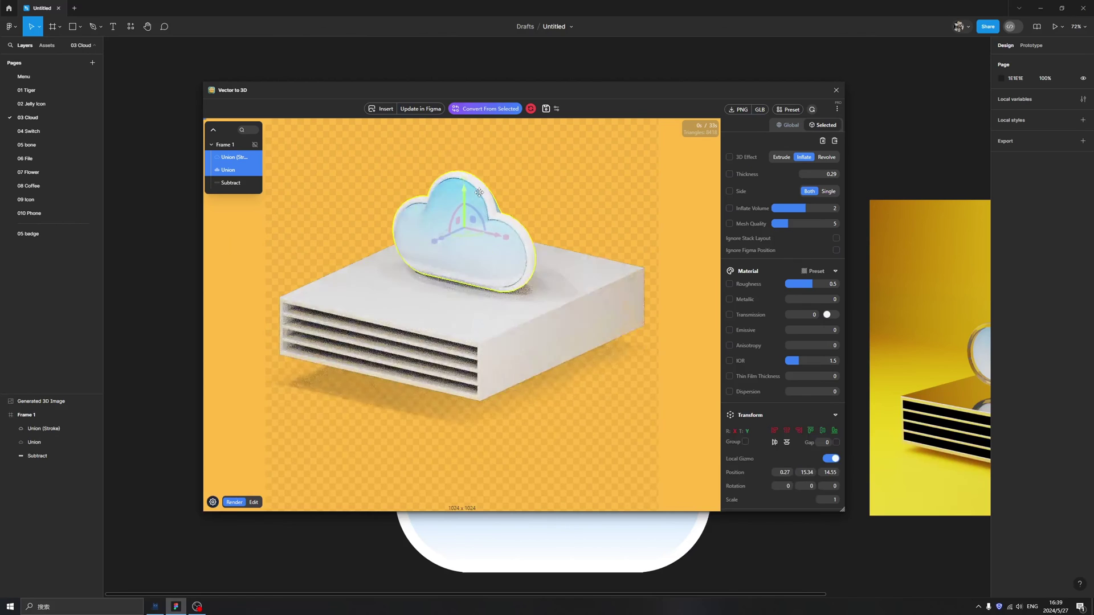
pyautogui.click(584, 449)
pyautogui.click(486, 311)
pyautogui.click(583, 278)
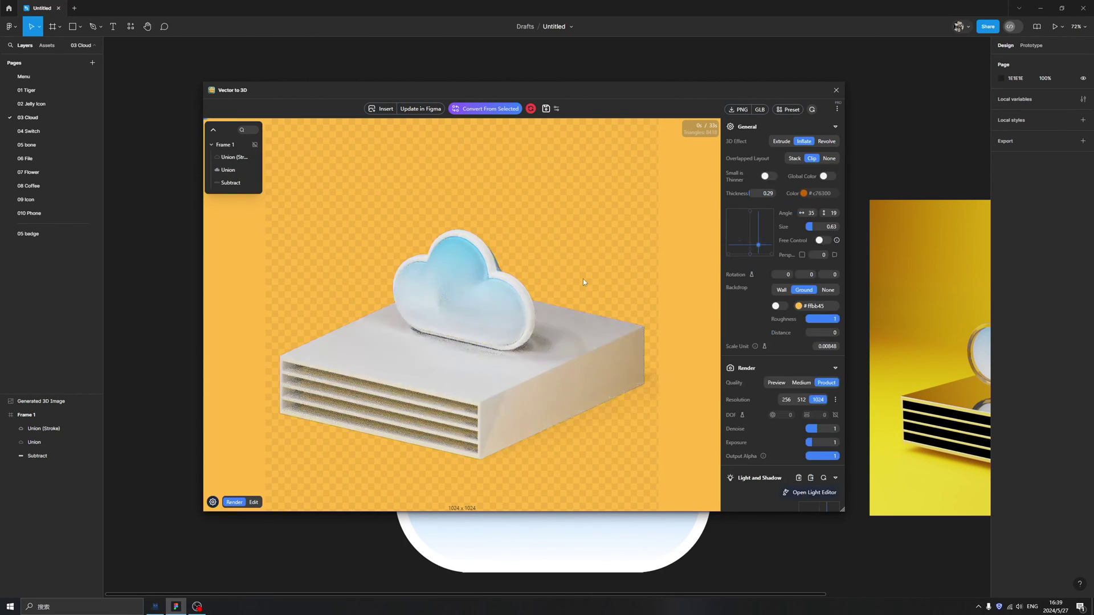
# Apply the built-in Dispersion Glass material preset to the cloud's outline
pyautogui.click(519, 287)
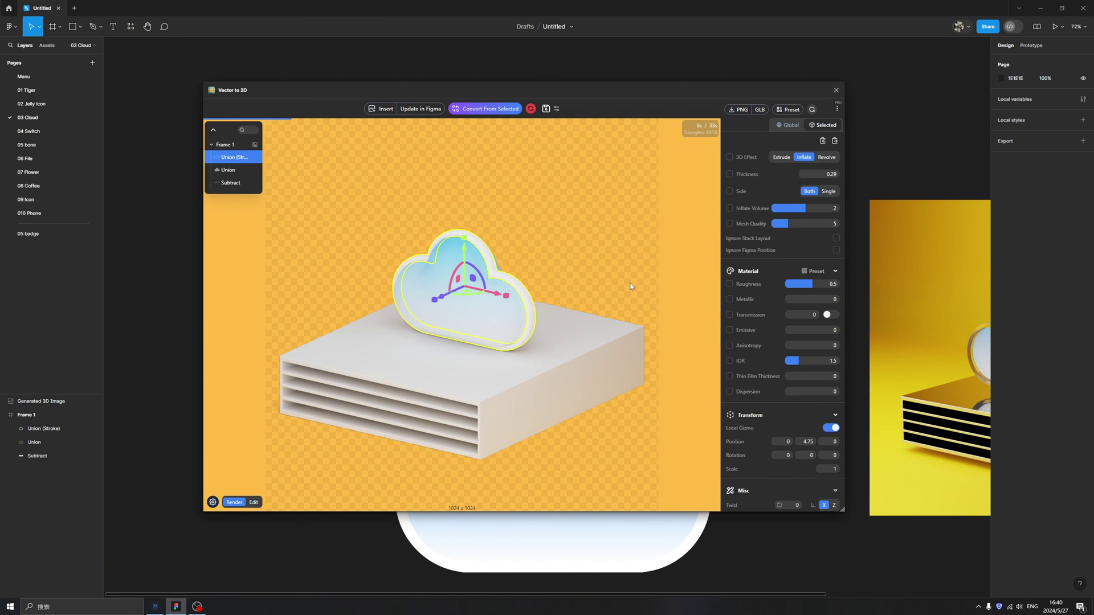
pyautogui.click(816, 271)
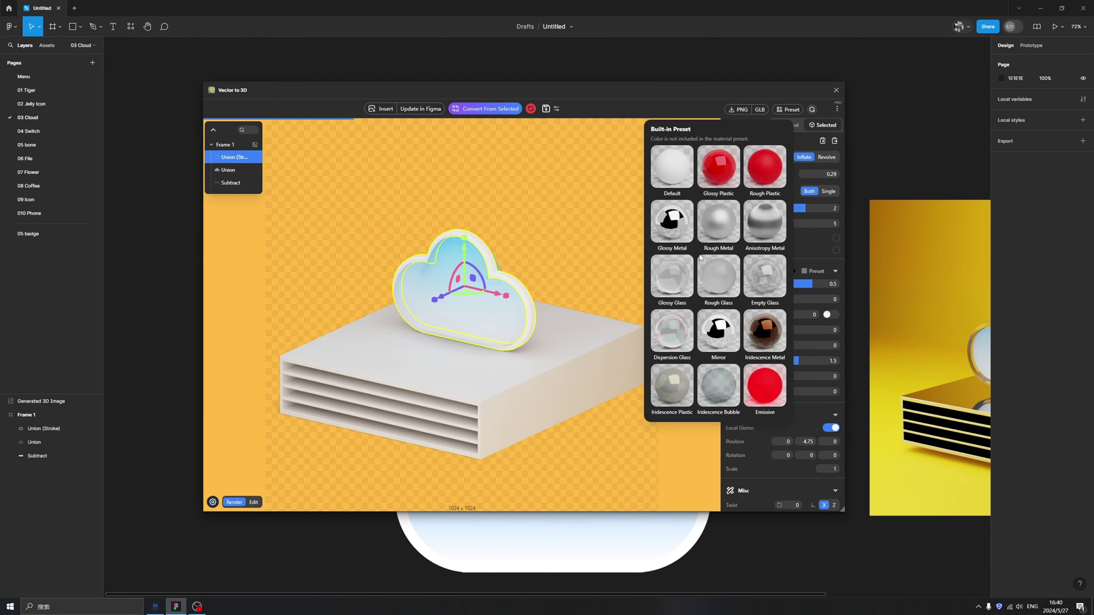
pyautogui.click(767, 280)
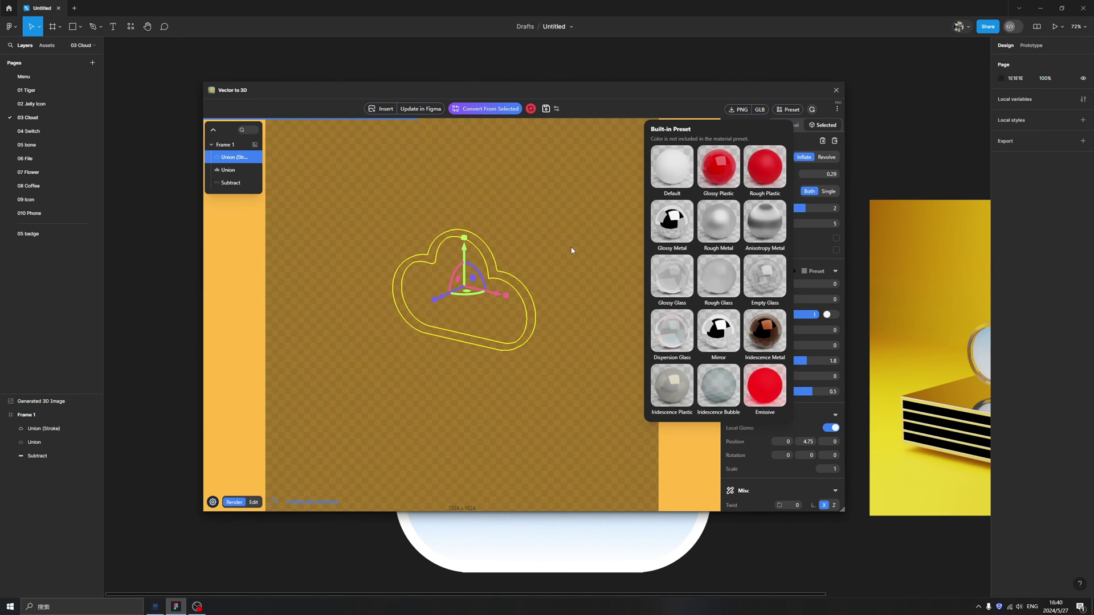
pyautogui.click(574, 265)
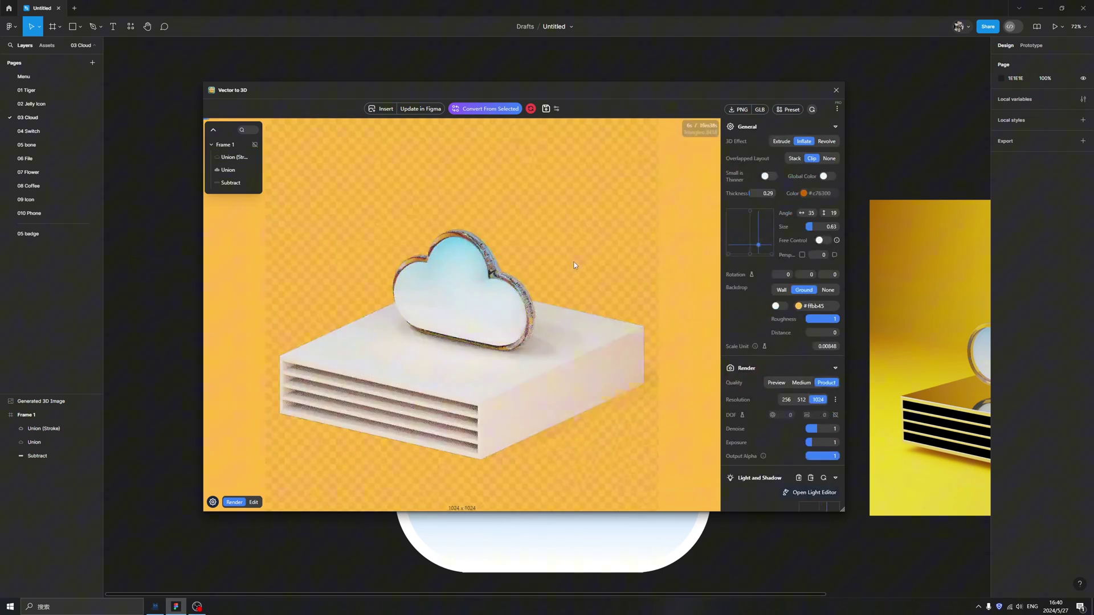
# Turn on the coloured ground backdrop and orbit the scene to a slightly higher viewing angle
pyautogui.moveTo(578, 305); pyautogui.dragTo(570, 309)
pyautogui.click(780, 306)
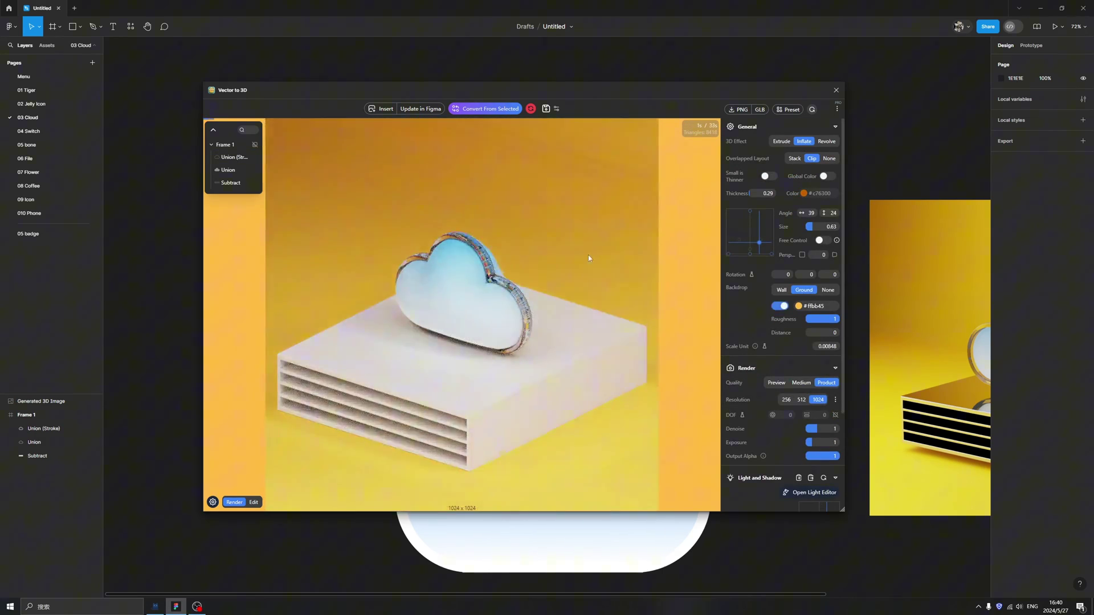
pyautogui.moveTo(549, 334); pyautogui.dragTo(459, 305)
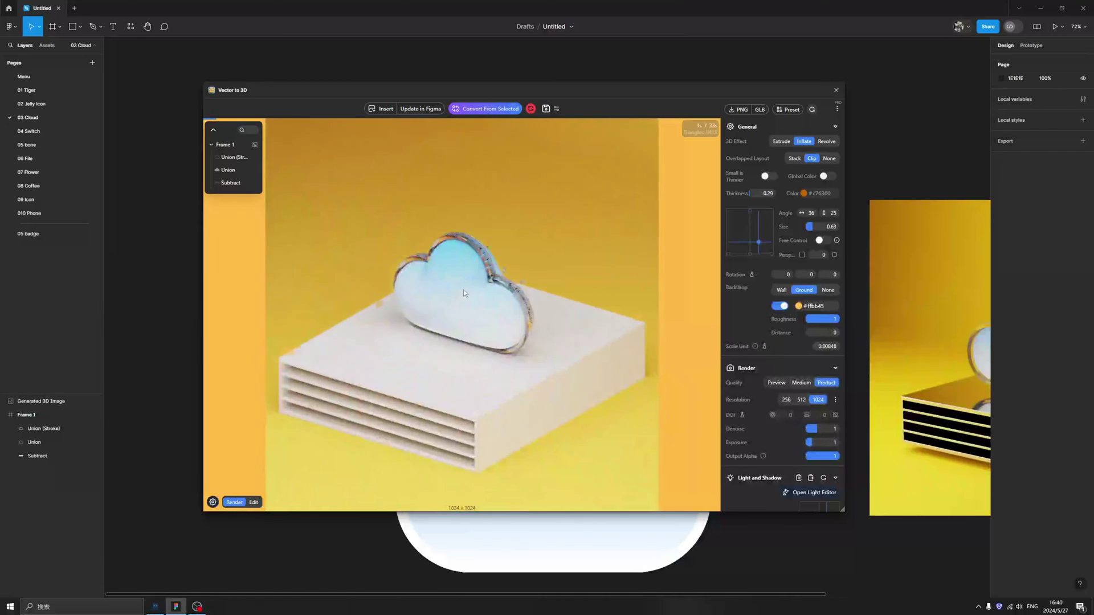
# Switch the cloud and its outline to Extrude with a thickness of 2.09
pyautogui.click(465, 278)
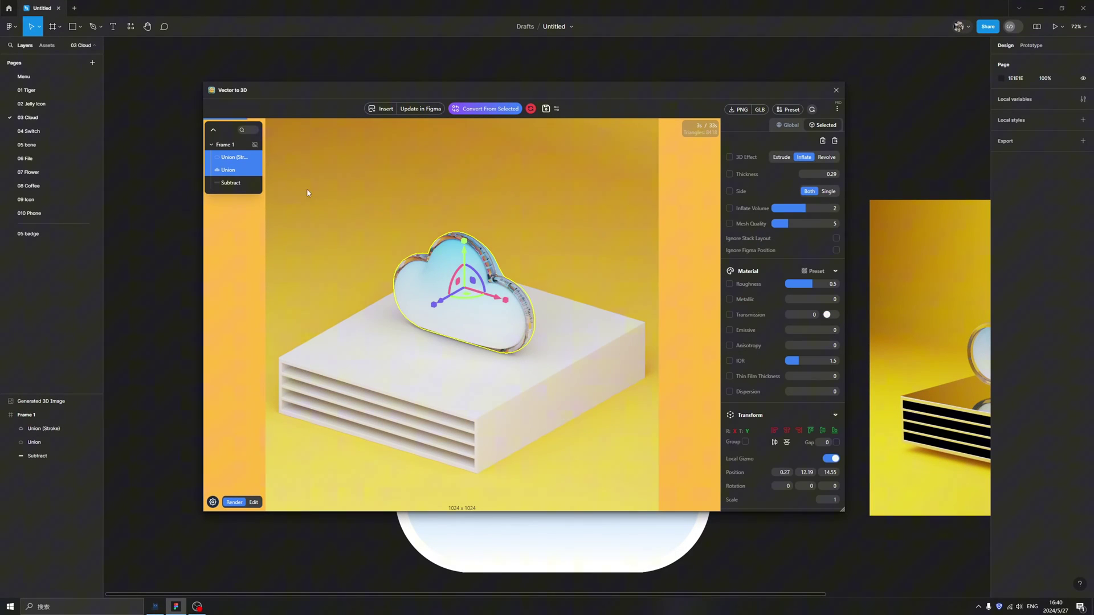
pyautogui.click(781, 157)
pyautogui.moveTo(816, 173)
pyautogui.mouseDown()
pyautogui.moveTo(827, 172)
pyautogui.moveTo(807, 172)
pyautogui.mouseUp()
# Apply the built-in Glossy Metal material preset to the striped block under the cloud
pyautogui.click(576, 360)
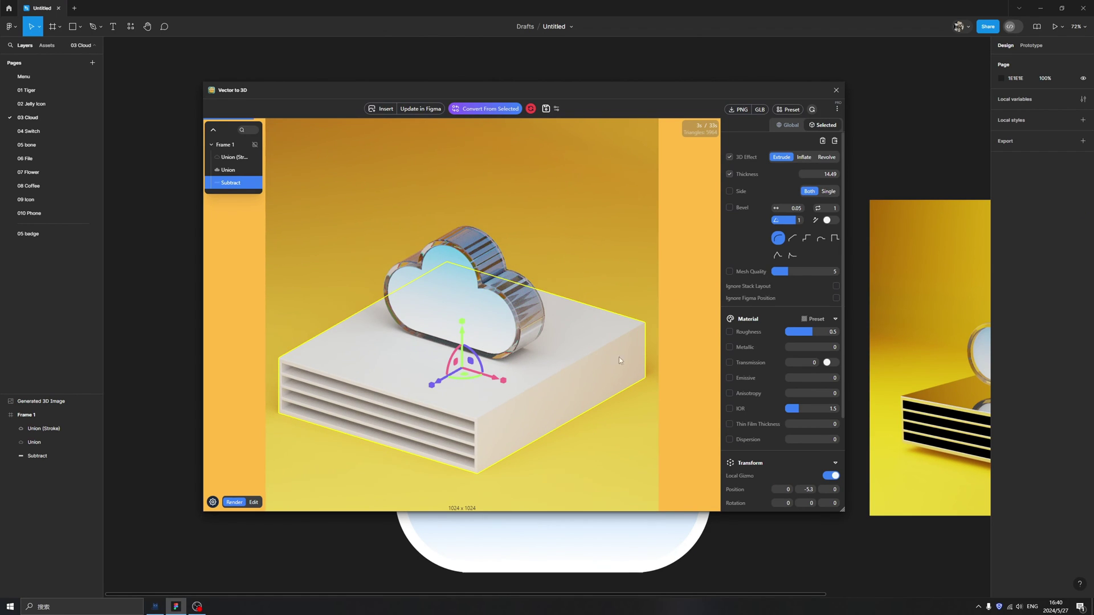
pyautogui.click(808, 323)
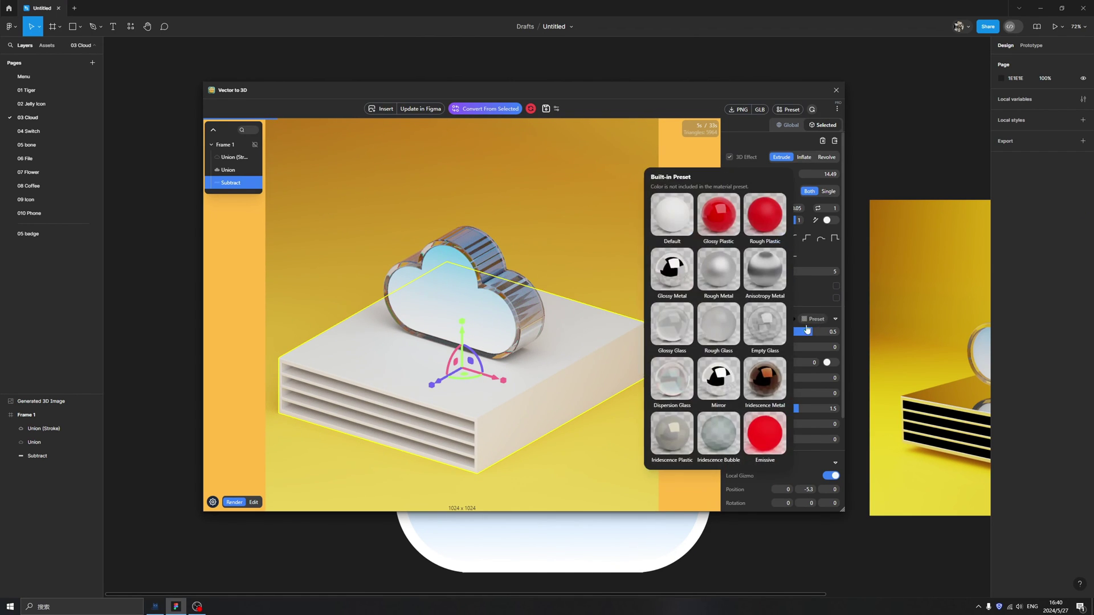
pyautogui.click(671, 273)
pyautogui.click(573, 261)
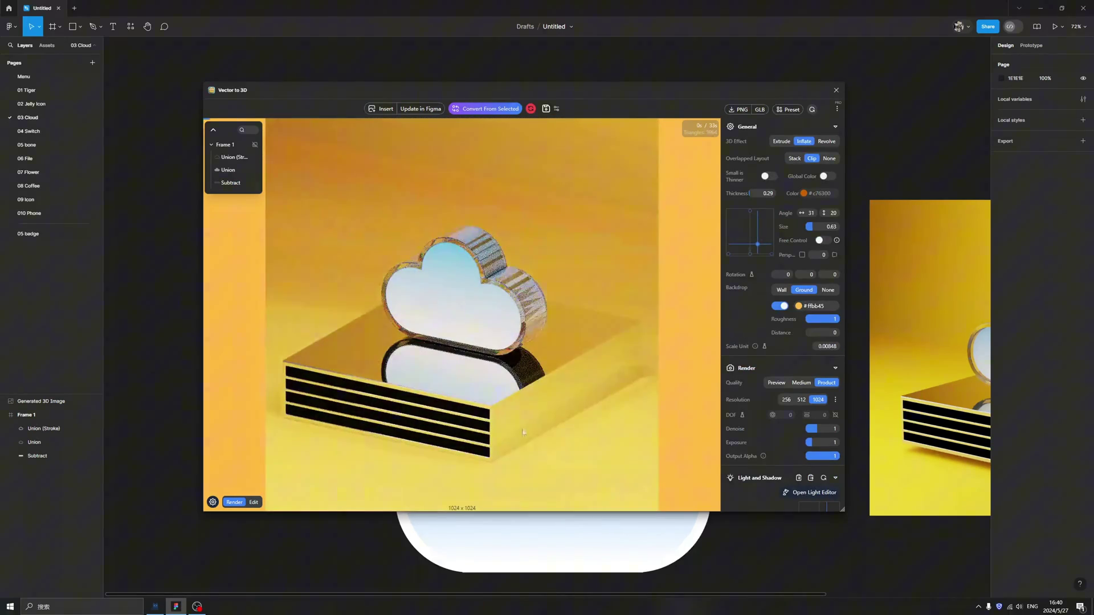
# Raise the metal block slightly towards the cloud, to a vertical position of -5.03
pyautogui.click(459, 336)
pyautogui.moveTo(459, 336); pyautogui.dragTo(460, 330)
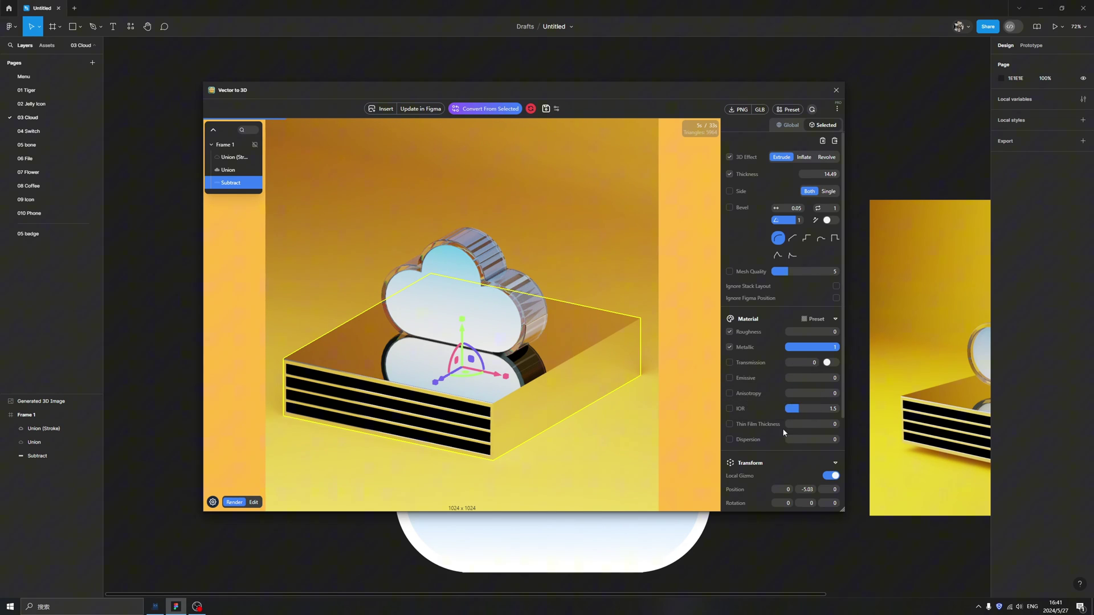
pyautogui.scroll(-2, 798, 370)
pyautogui.click(639, 275)
# Set the ground backdrop's distance to 5 so the block floats above it
pyautogui.scroll(-2, 775, 379)
pyautogui.scroll(2, 779, 369)
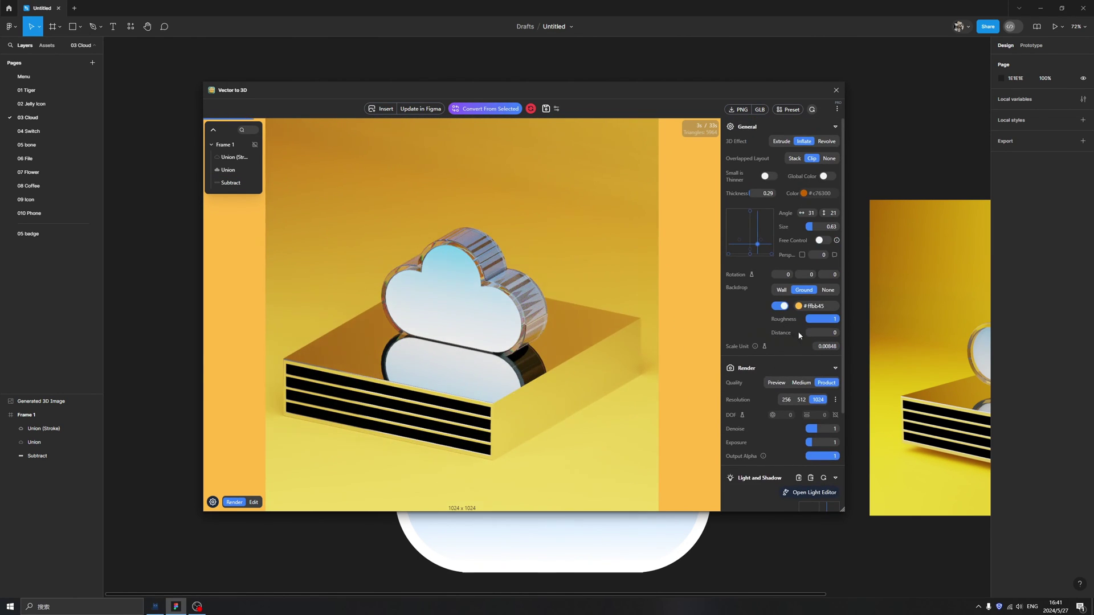
pyautogui.moveTo(811, 332); pyautogui.dragTo(821, 334)
# Change the inner gradient cloud's 3D effect to Inflate
pyautogui.click(468, 278)
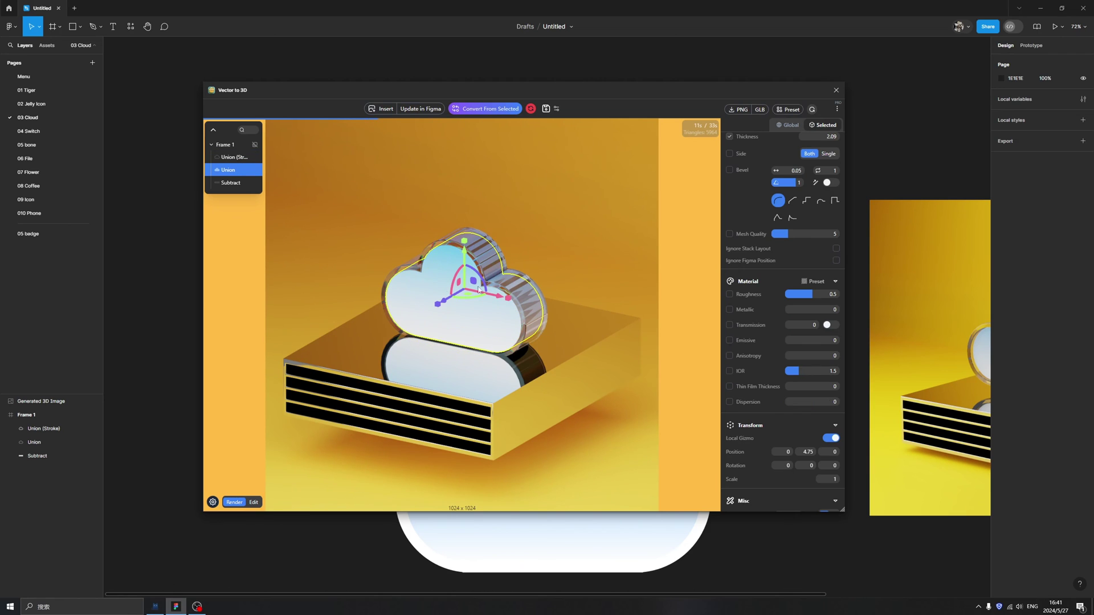
pyautogui.scroll(1, 778, 154)
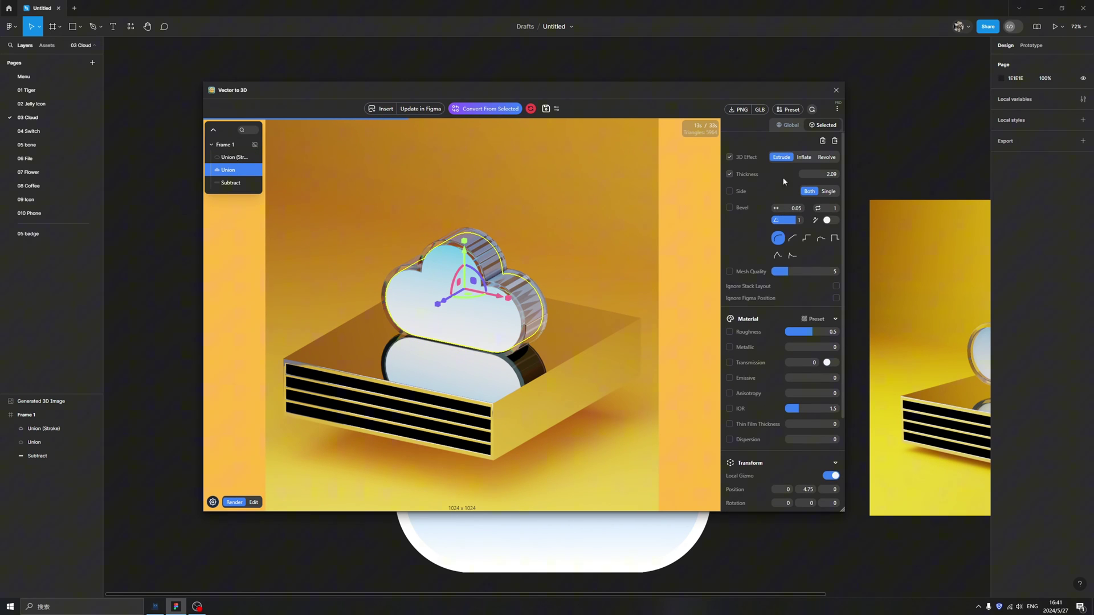
pyautogui.click(805, 159)
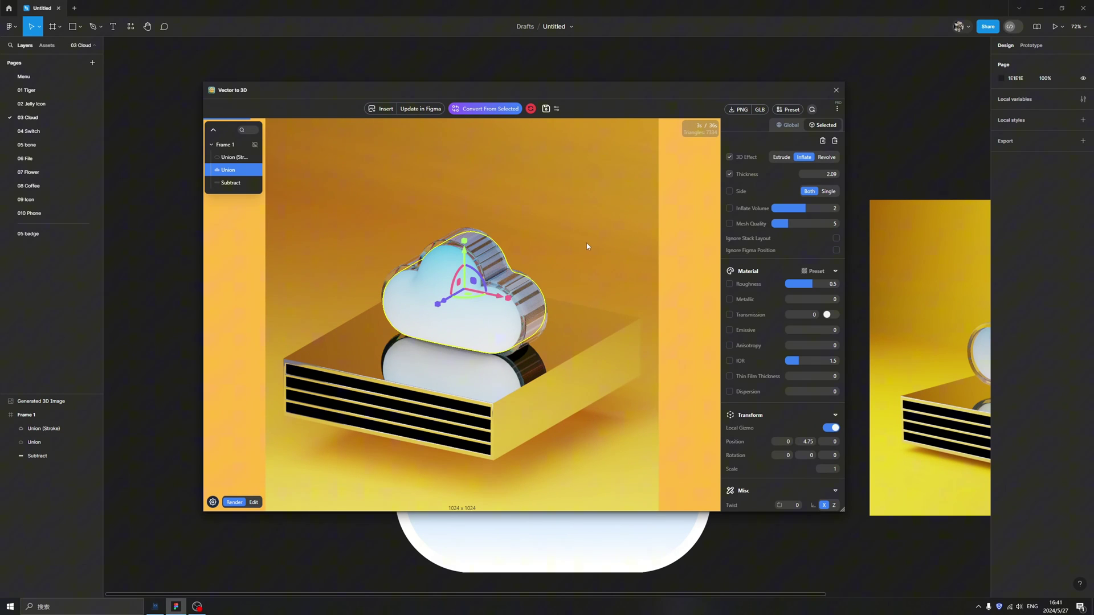
# Apply the built-in Empty Glass material preset to the cloud's outline
pyautogui.click(496, 262)
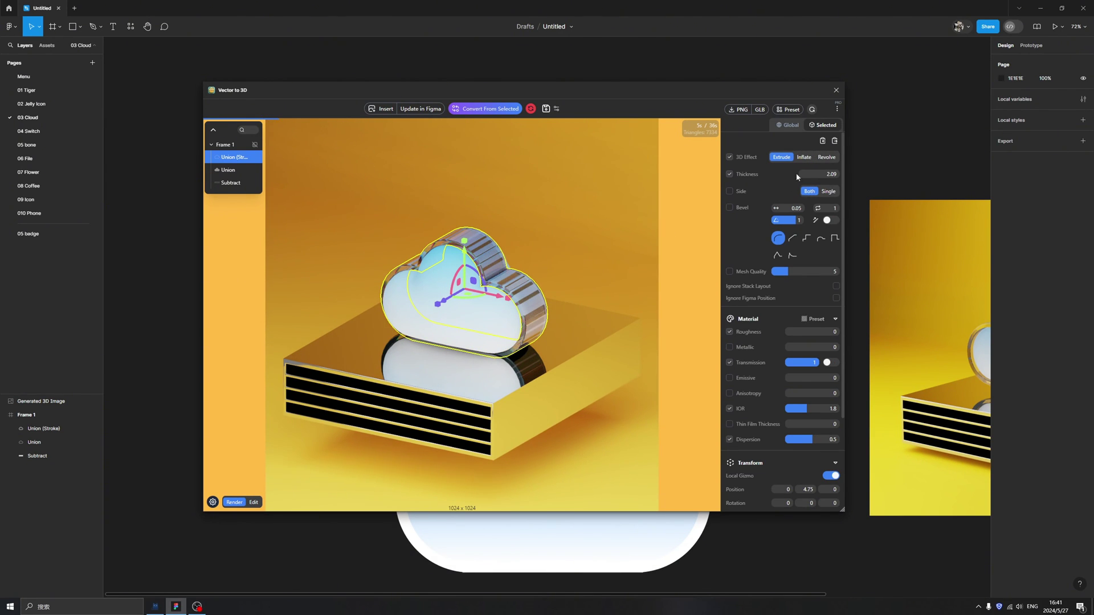
pyautogui.click(813, 319)
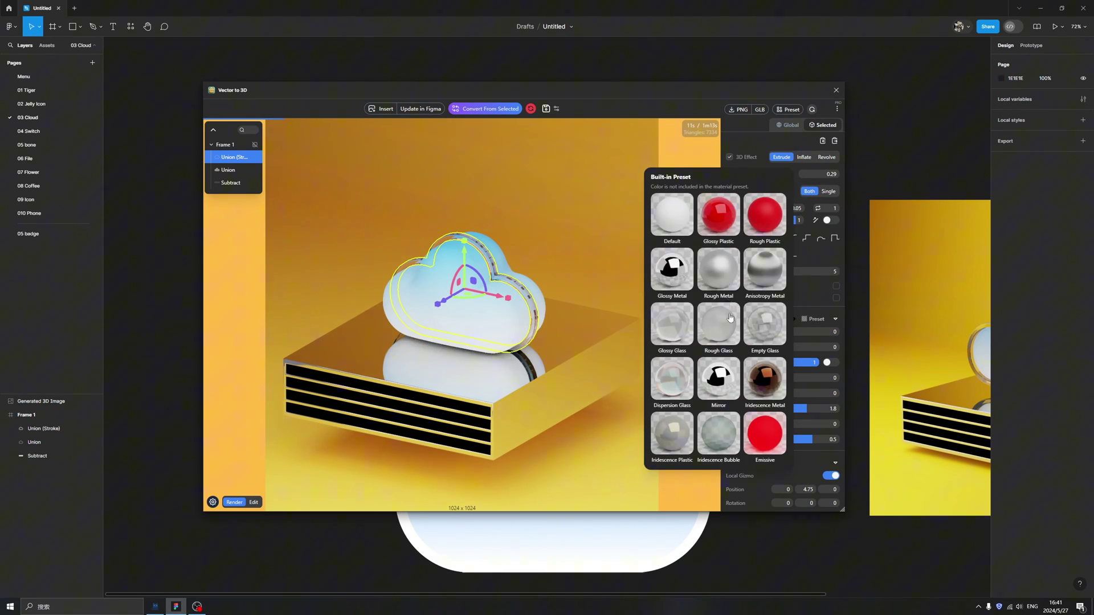
pyautogui.click(768, 328)
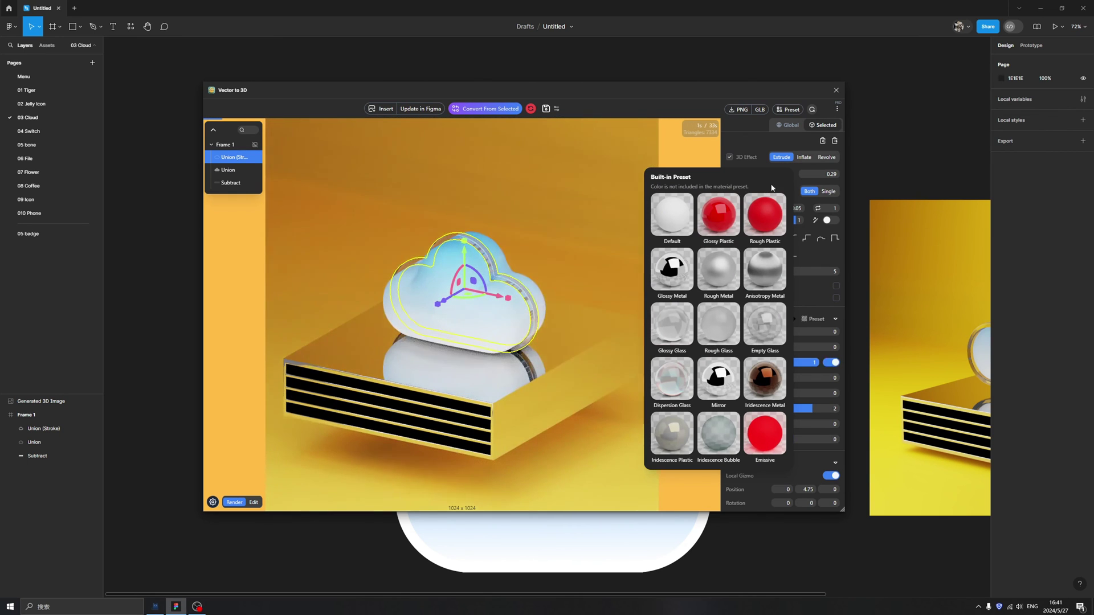
pyautogui.click(593, 200)
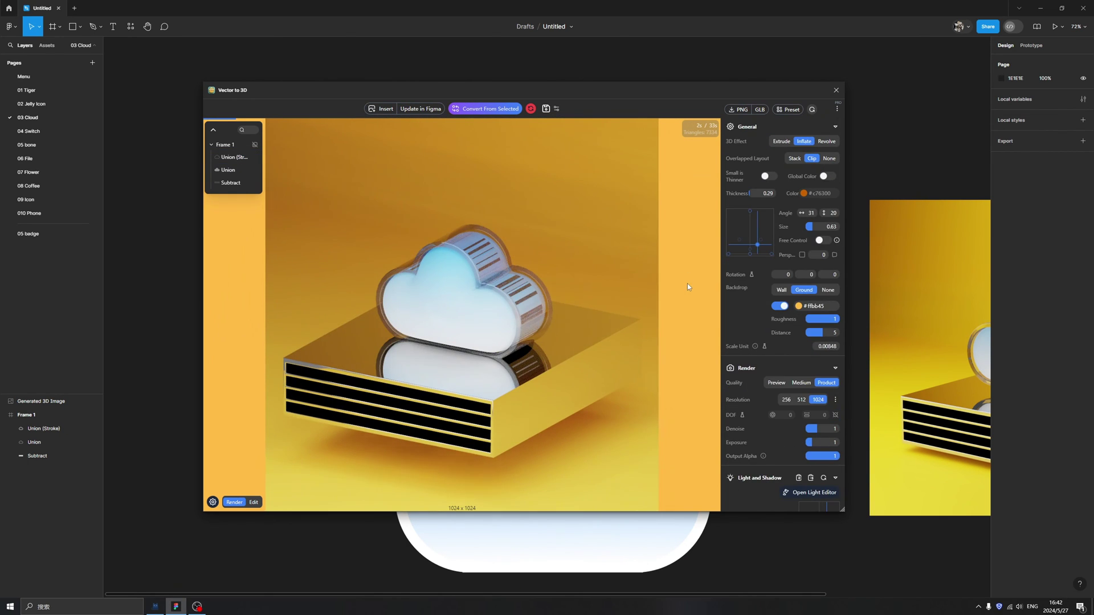
# Insert the finished cloud render onto the page and view it beside the earlier render
pyautogui.moveTo(392, 91); pyautogui.dragTo(367, 209)
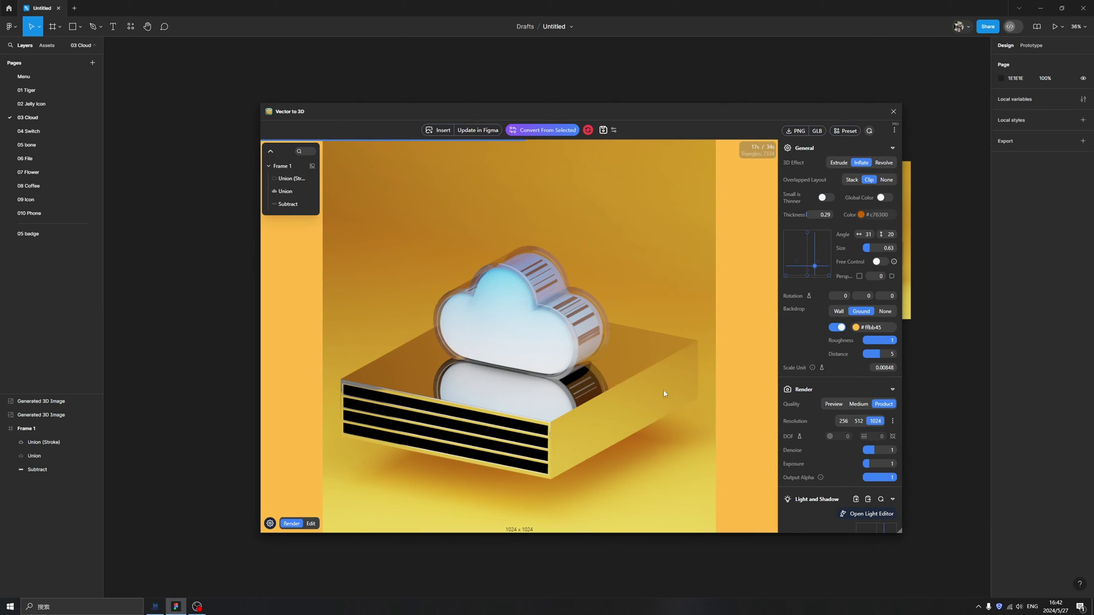
pyautogui.moveTo(393, 104); pyautogui.dragTo(584, 93)
pyautogui.click(297, 181)
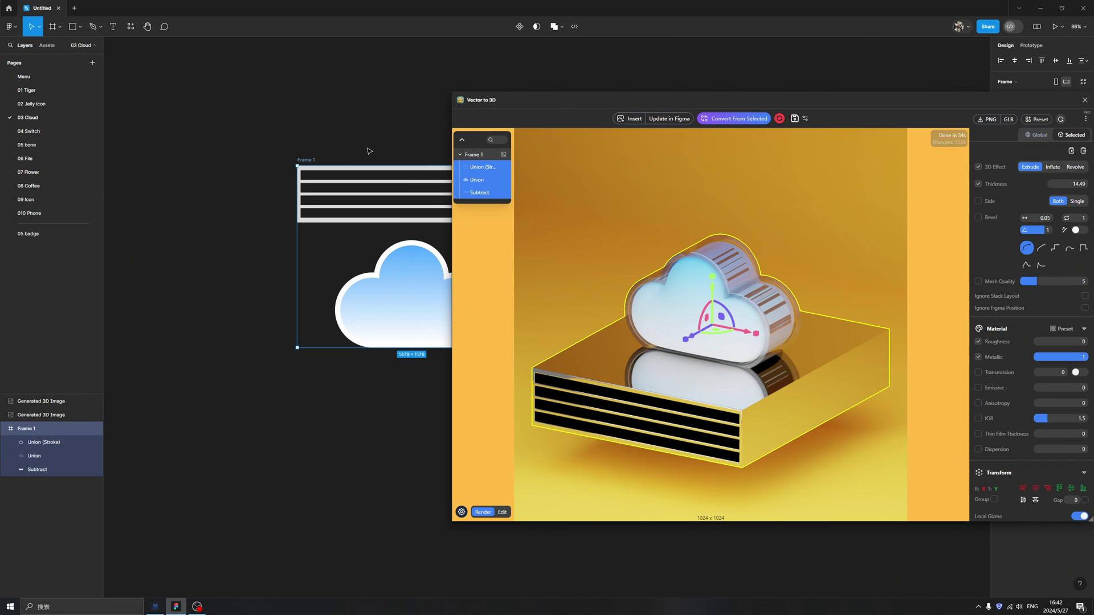
pyautogui.click(364, 137)
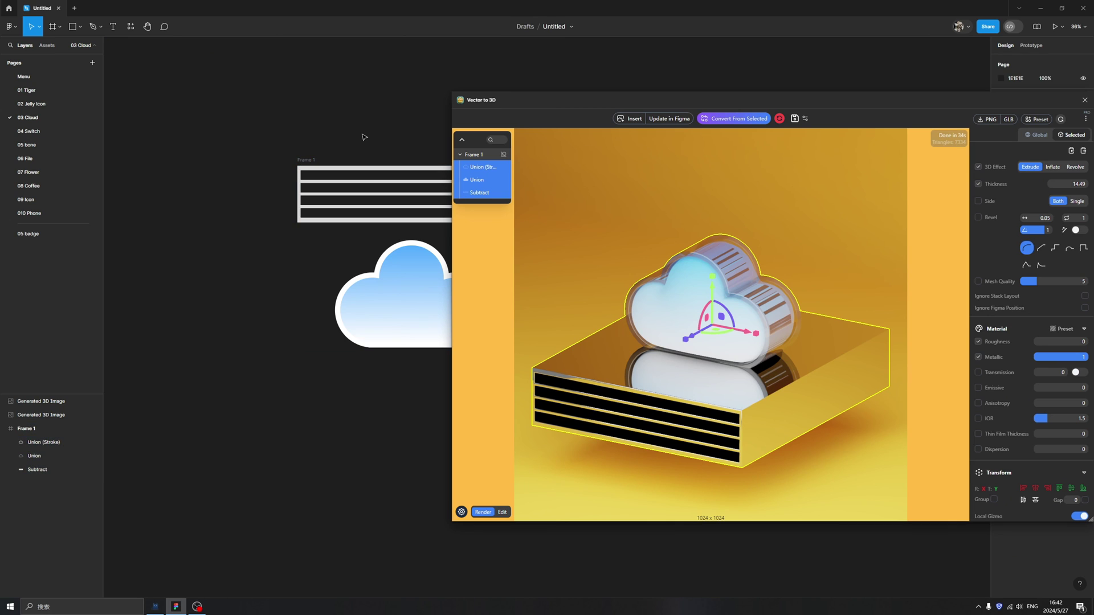
pyautogui.click(307, 161)
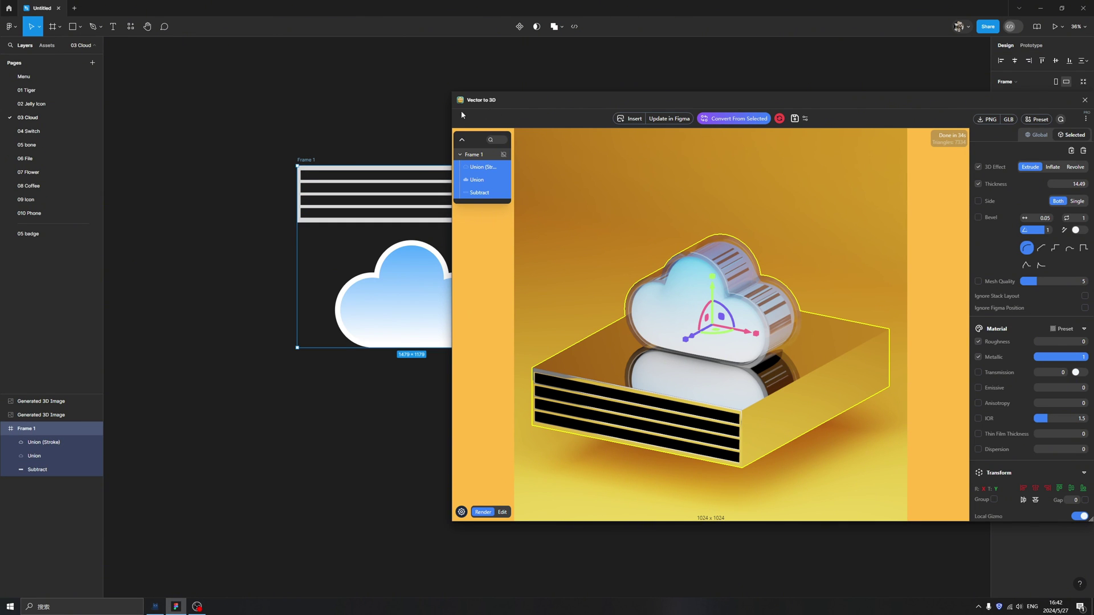
pyautogui.moveTo(542, 97); pyautogui.dragTo(307, 109)
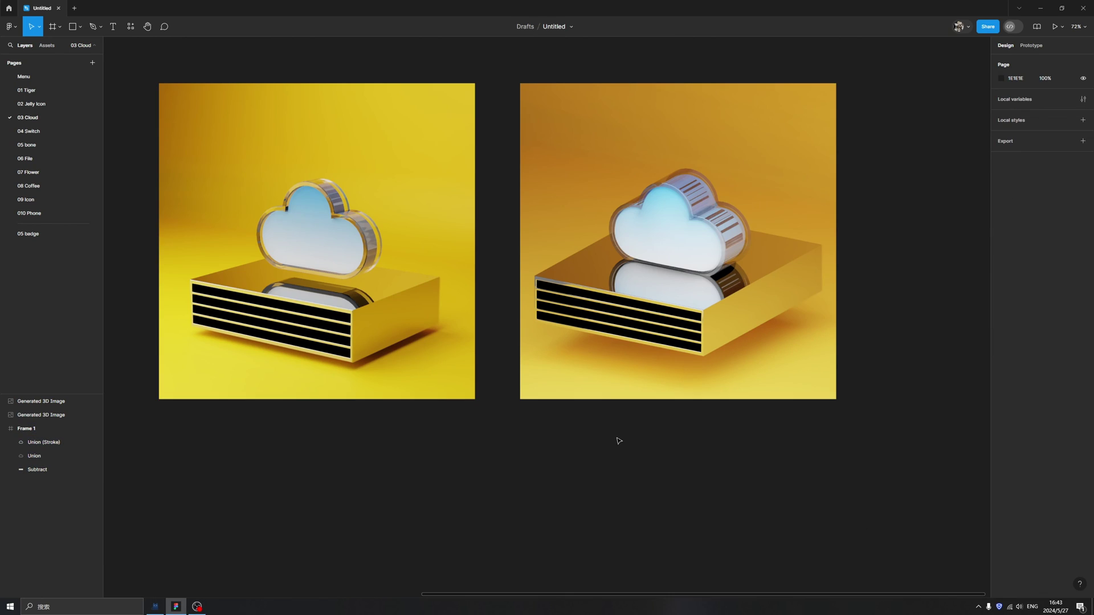